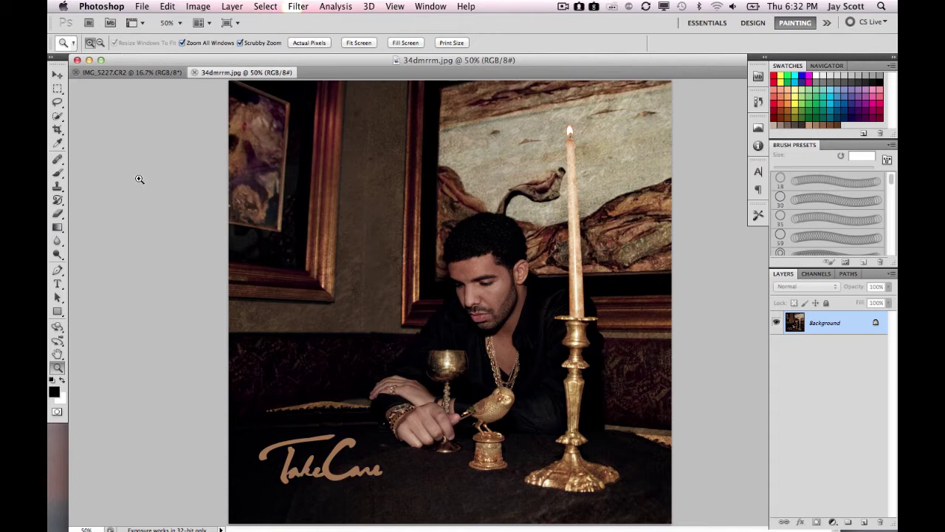
Compare the photo IMG_5227.CR2 with the reference album cover 34dmrrm.jpg.
click(119, 75)
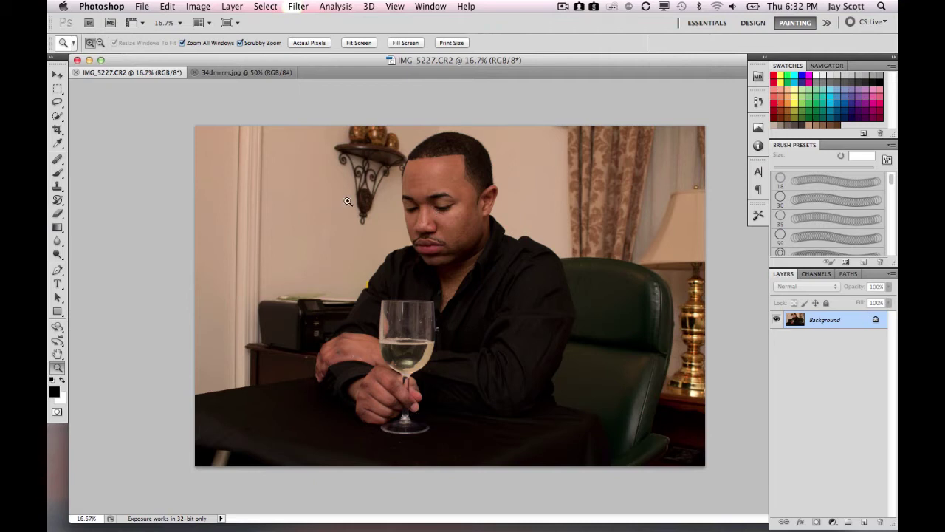
click(225, 71)
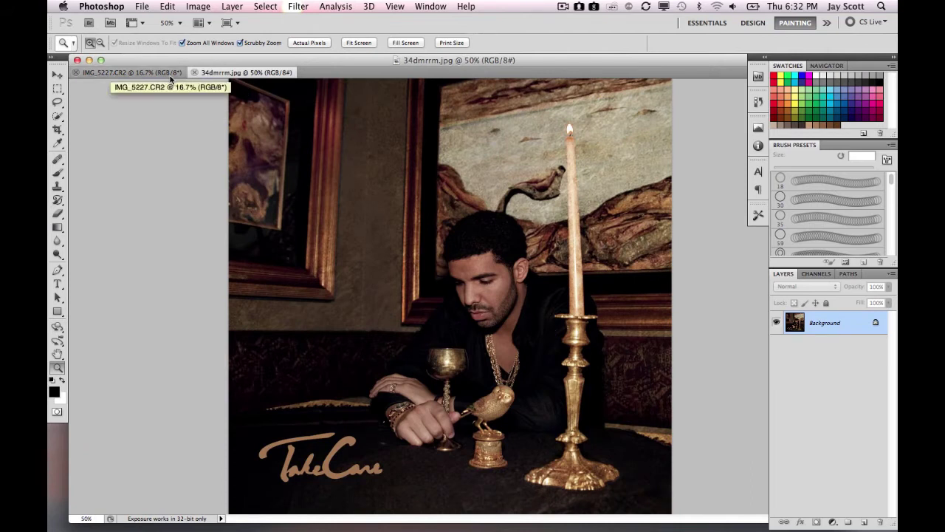
click(148, 72)
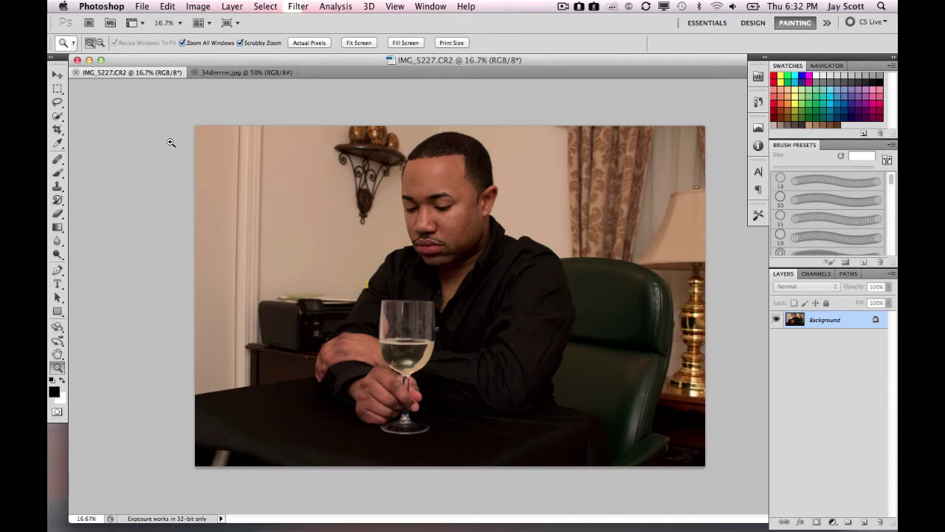
Roughly select the seated man and wine glass with the Quick Selection tool at a brush size of 90 px.
click(58, 116)
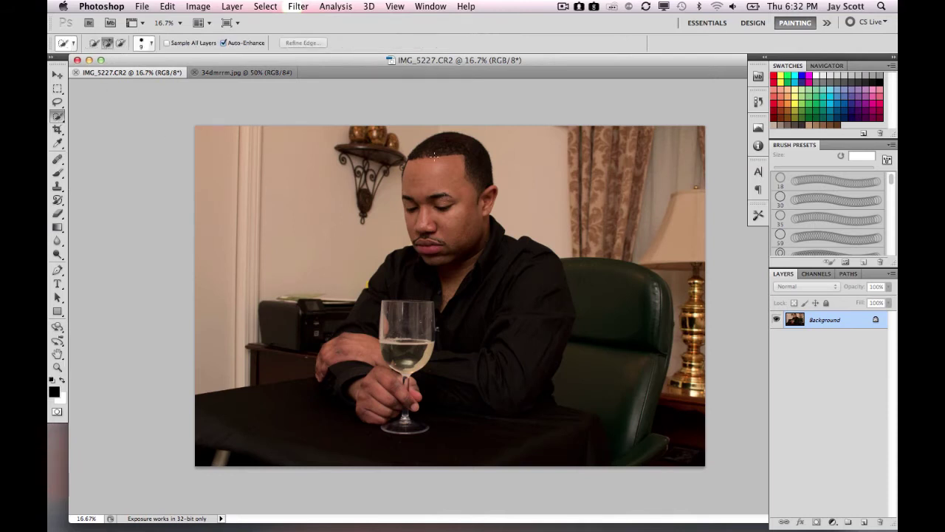
key(bracketright)
key(bracketright)
key(bracketright)
key(bracketright)
key(bracketright)
key(bracketright)
key(bracketright)
key(bracketright)
key(bracketright)
mouse_move(436, 147)
mouse_down()
mouse_move(468, 181)
mouse_move(450, 299)
mouse_move(503, 293)
mouse_move(528, 357)
mouse_move(493, 393)
mouse_move(467, 393)
mouse_up()
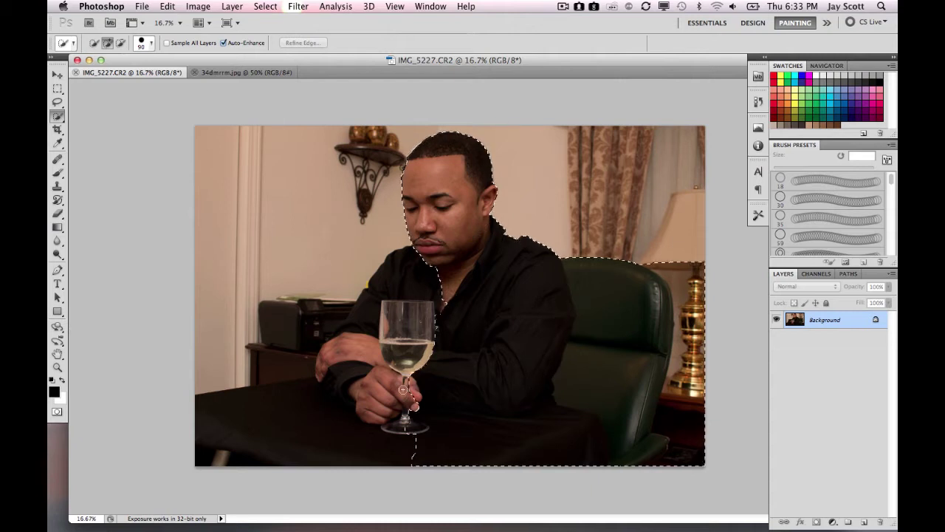
mouse_move(403, 389)
mouse_down()
mouse_move(340, 354)
mouse_move(367, 312)
mouse_up()
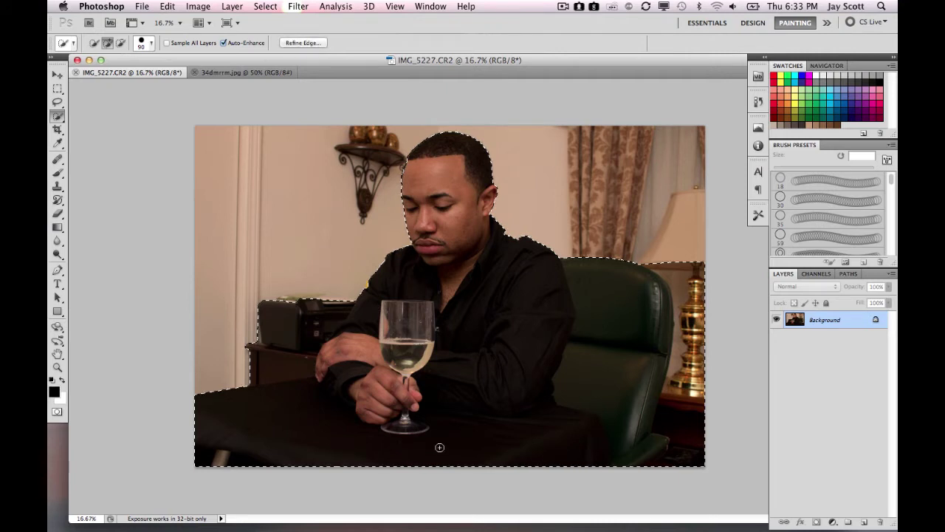
Subtract the printer, the cabinet and the tablecloth on the glass side of the man from the selection.
key(alt)
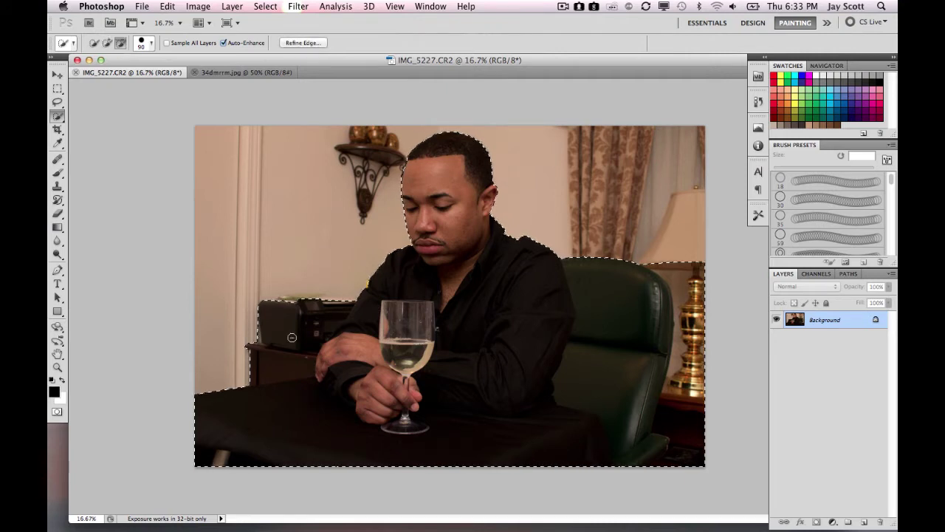
alt+click(292, 336)
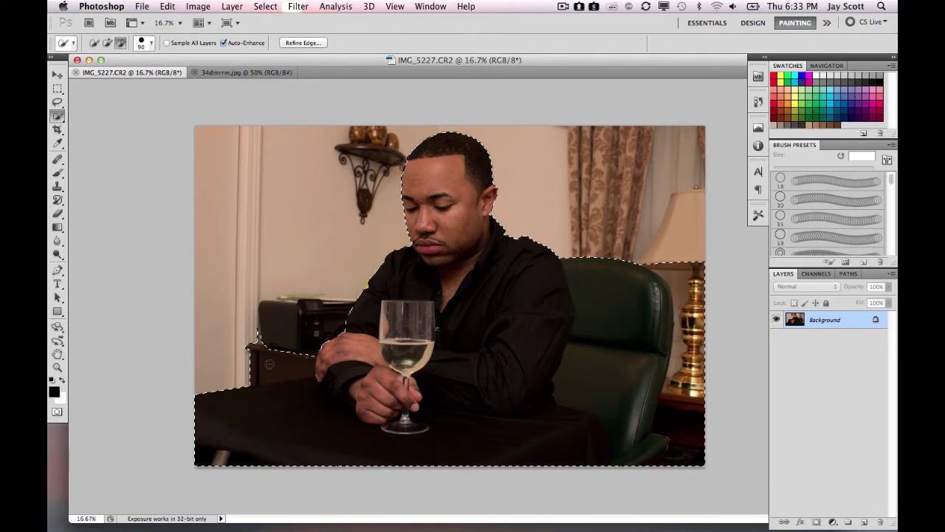
mouse_move(270, 363)
mouse_down()
mouse_move(243, 342)
mouse_move(204, 431)
mouse_move(267, 443)
mouse_up()
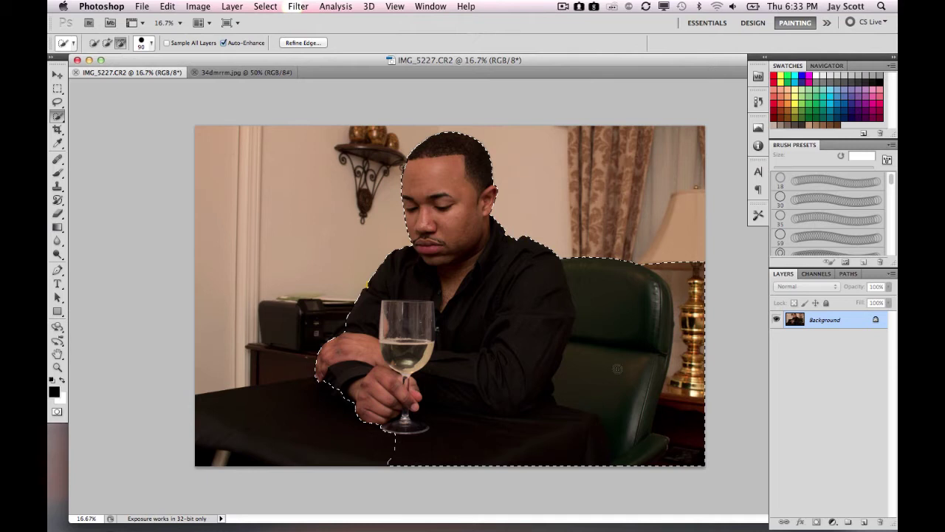
Subtract the green chair, the lamp area and the remaining tablecloth so only the man and his glass are selected.
mouse_move(571, 257)
mouse_down()
mouse_move(618, 330)
mouse_move(628, 261)
mouse_up()
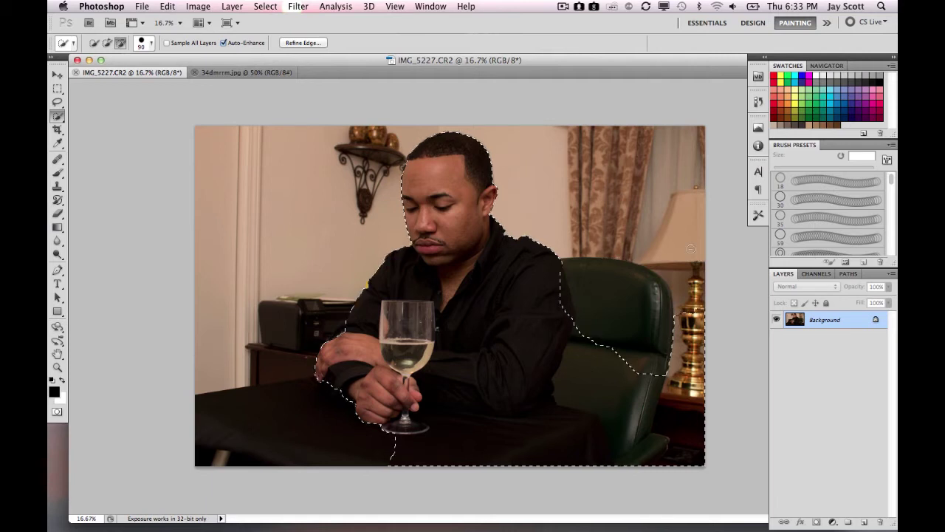
drag(673, 385, 616, 380)
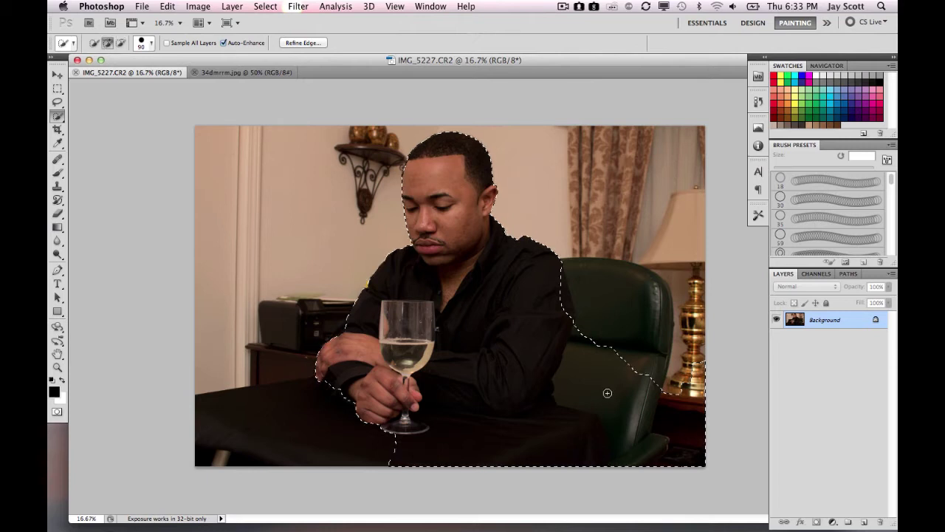
key(alt)
key(alt)
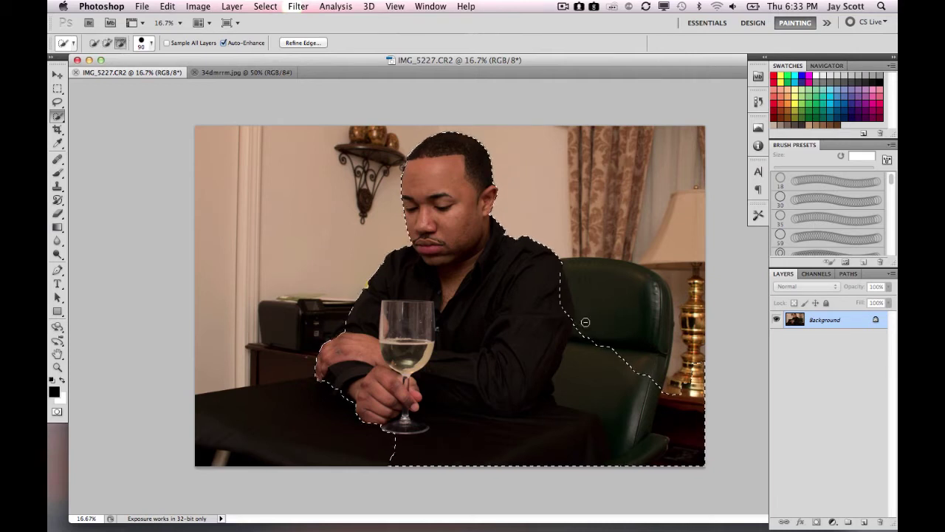
mouse_move(585, 322)
mouse_down()
mouse_move(578, 370)
mouse_move(684, 437)
mouse_up()
drag(393, 457, 502, 455)
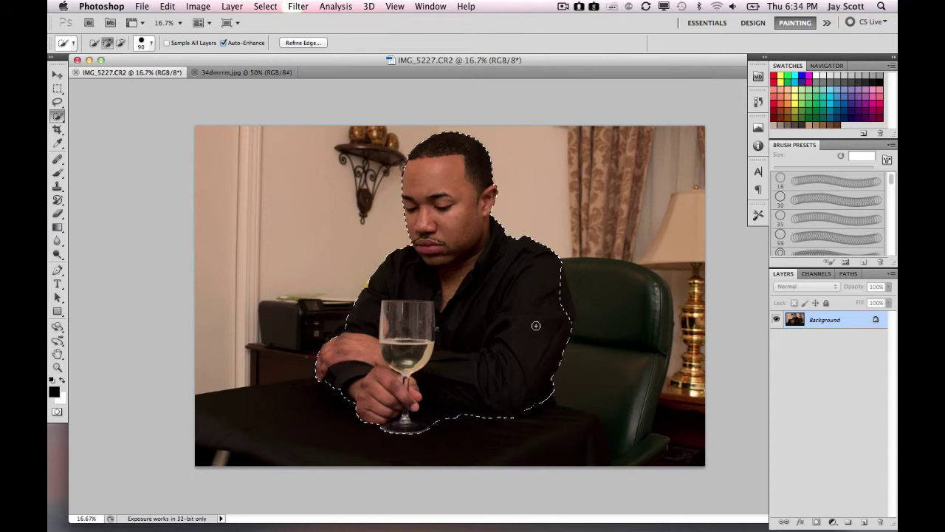
Add the missed outer edge of the shirt sleeve beside the green chair to the selection.
key(z)
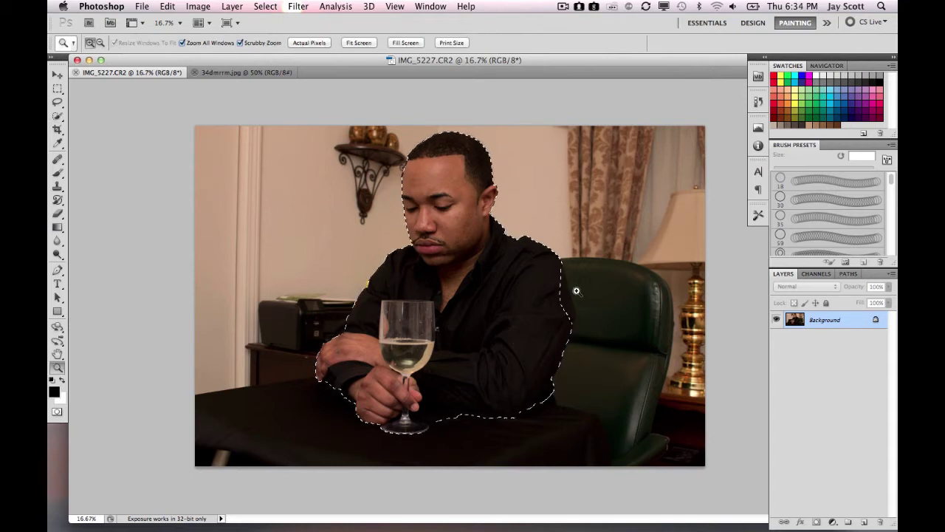
click(546, 296)
click(546, 296)
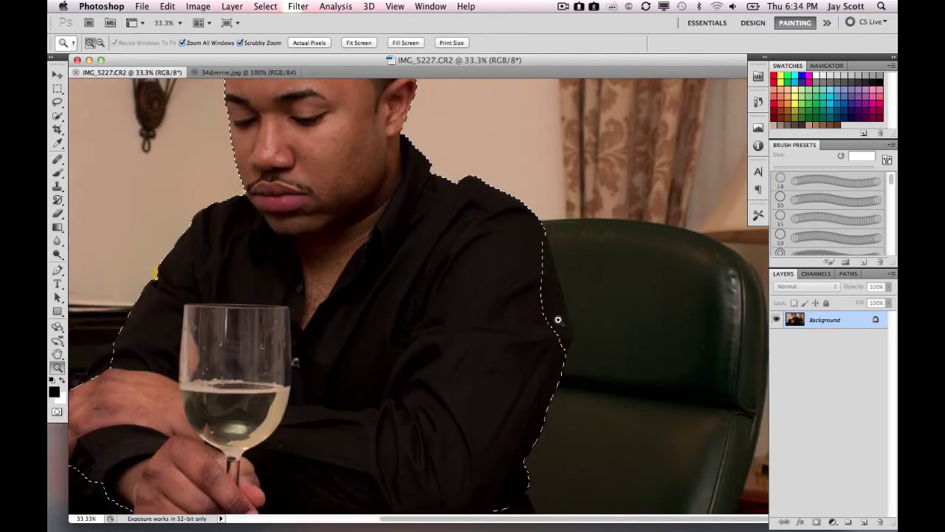
scroll(559, 320, down, 3)
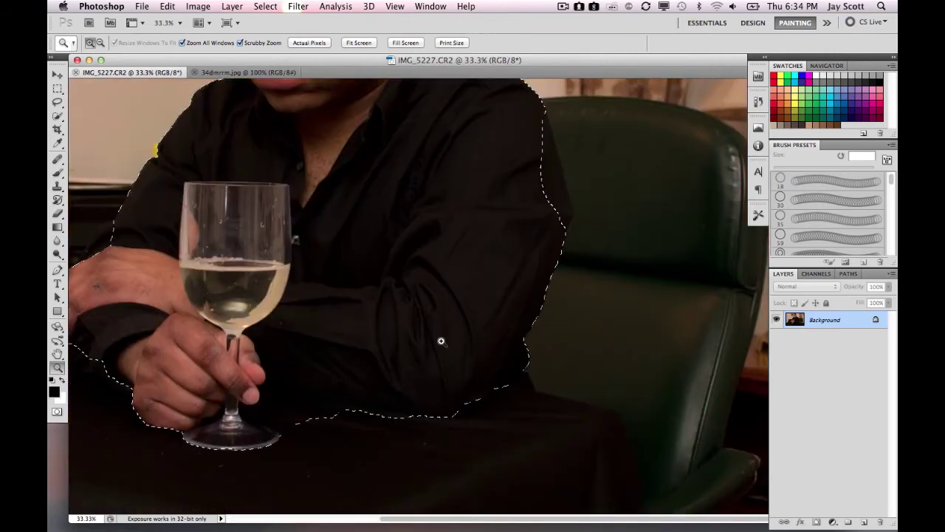
scroll(441, 340, up, 5)
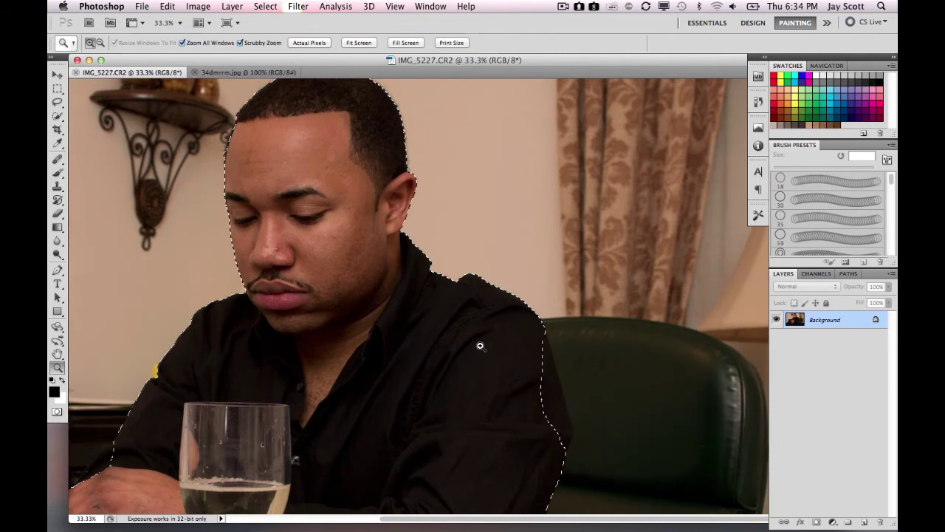
scroll(480, 346, down, 1)
scroll(480, 345, down, 1)
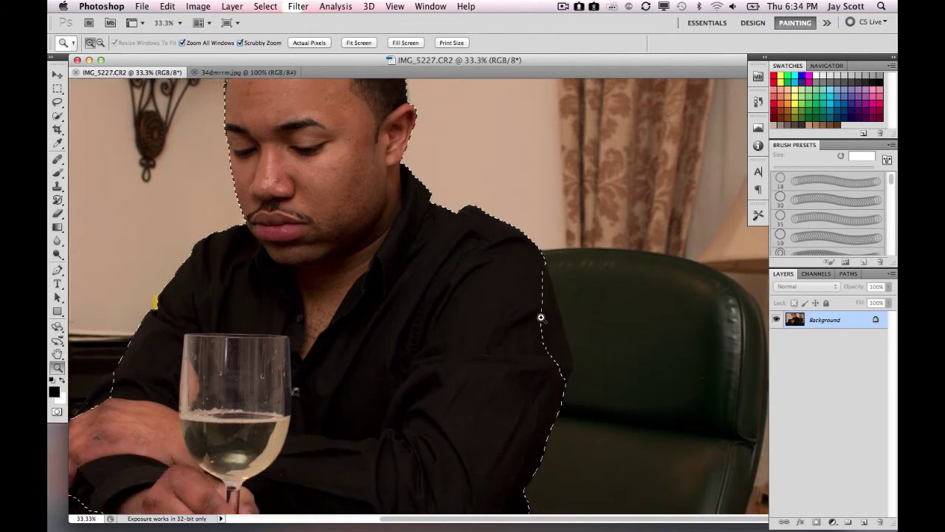
click(541, 317)
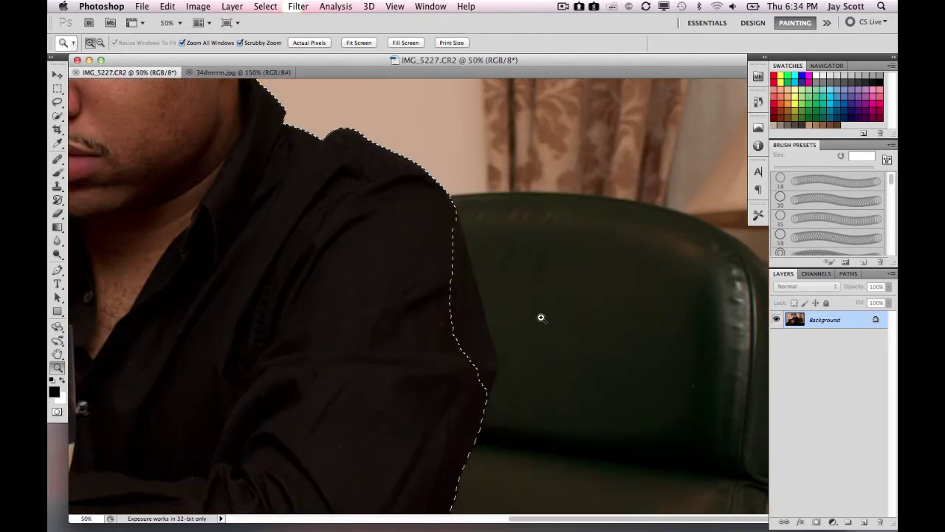
key(w)
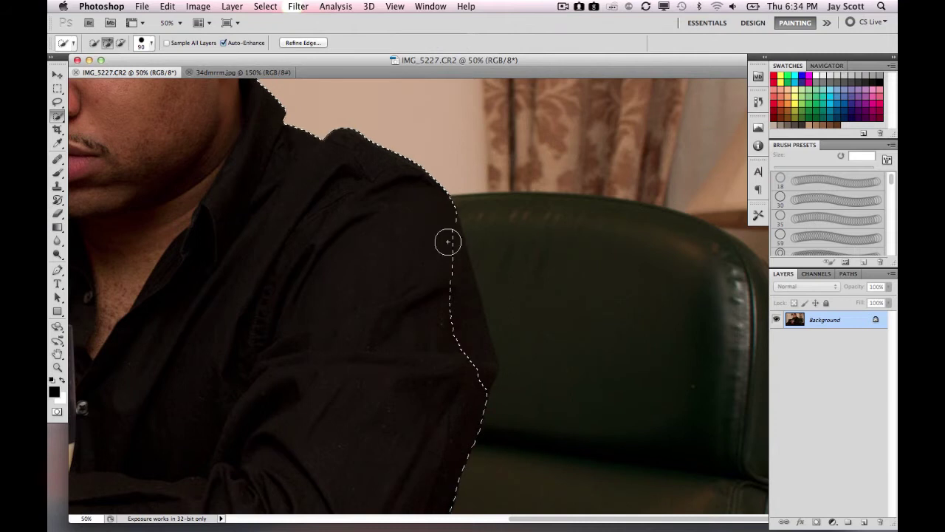
drag(449, 241, 447, 274)
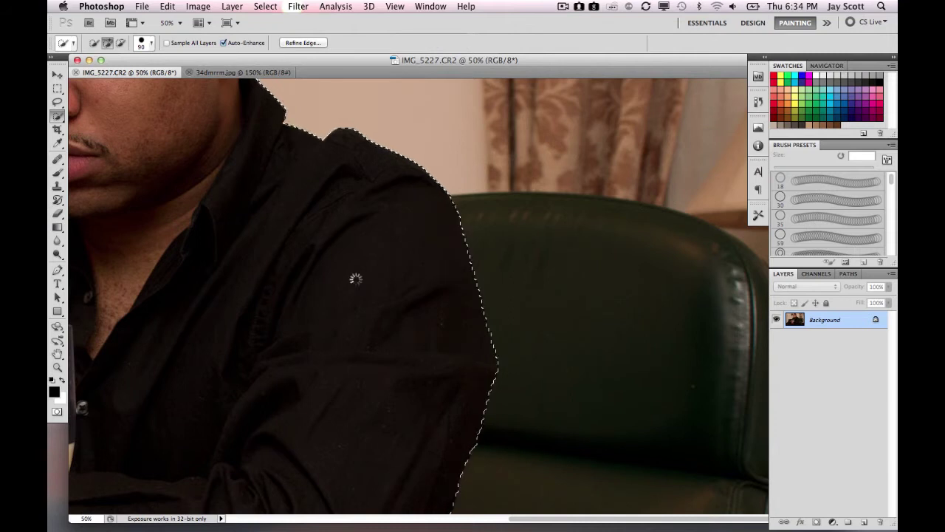
Add the missed sleeve edge above the resting hand to the selection and remove the spill onto the printer.
scroll(356, 278, left, 10)
scroll(355, 279, down, 5)
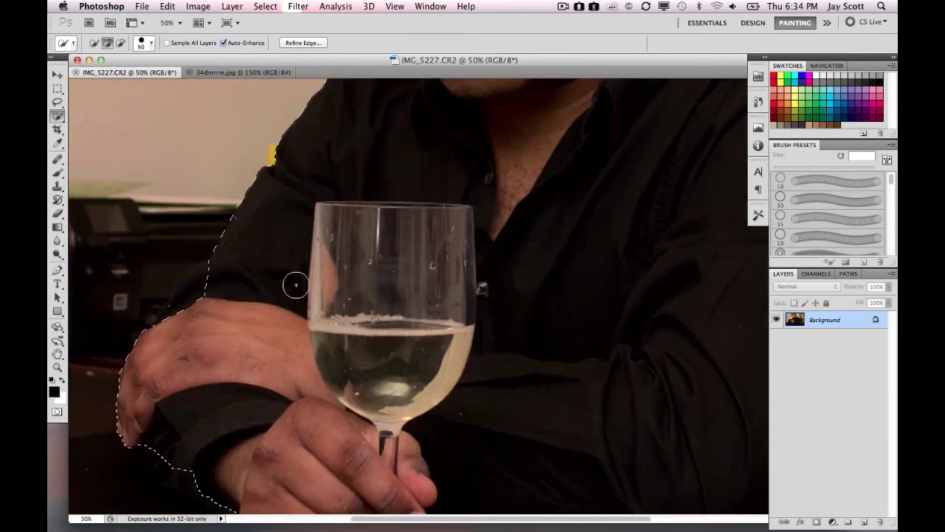
mouse_move(206, 277)
mouse_down()
mouse_move(168, 324)
mouse_move(146, 290)
mouse_up()
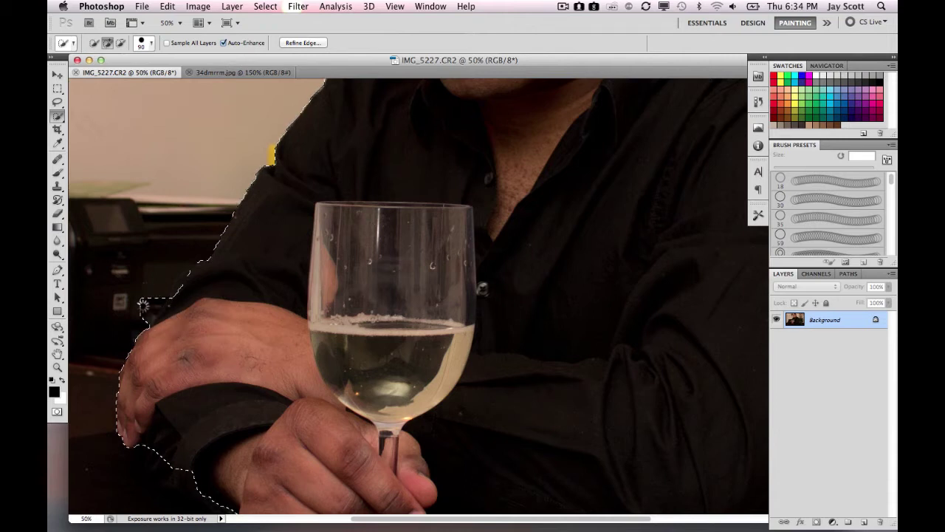
key(alt)
alt+click(137, 309)
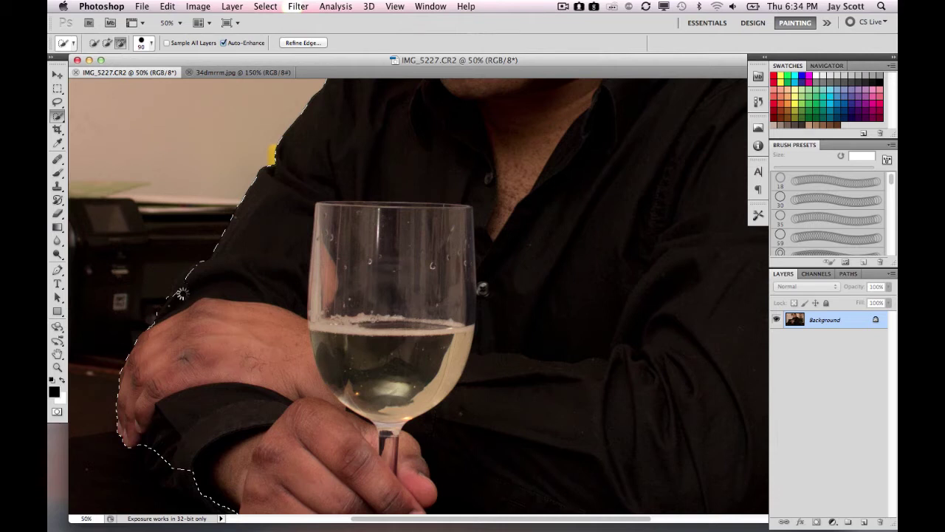
mouse_move(183, 292)
mouse_down()
mouse_move(188, 286)
mouse_move(212, 321)
mouse_up()
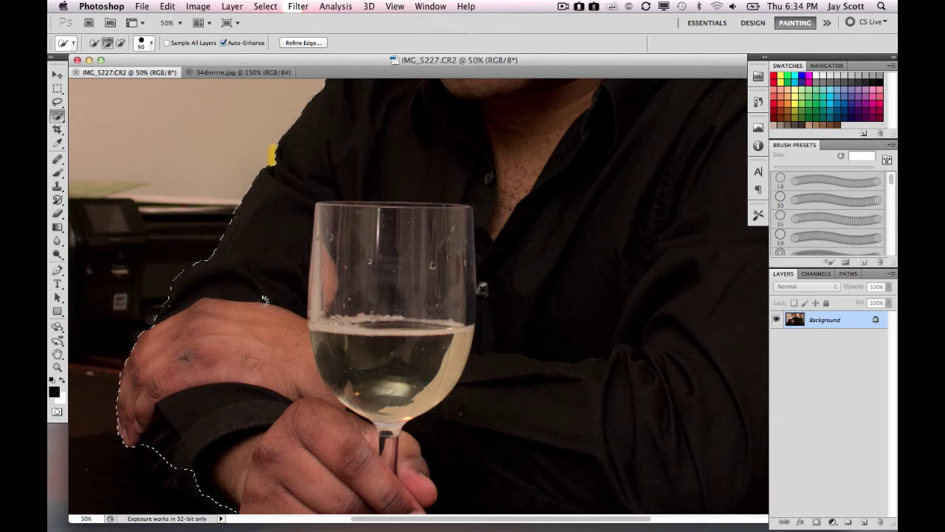
Touch up the selection edge between forearm and tablecloth, and reduce the Quick Selection brush size to 33 px.
scroll(264, 301, down, 5)
scroll(262, 301, right, 10)
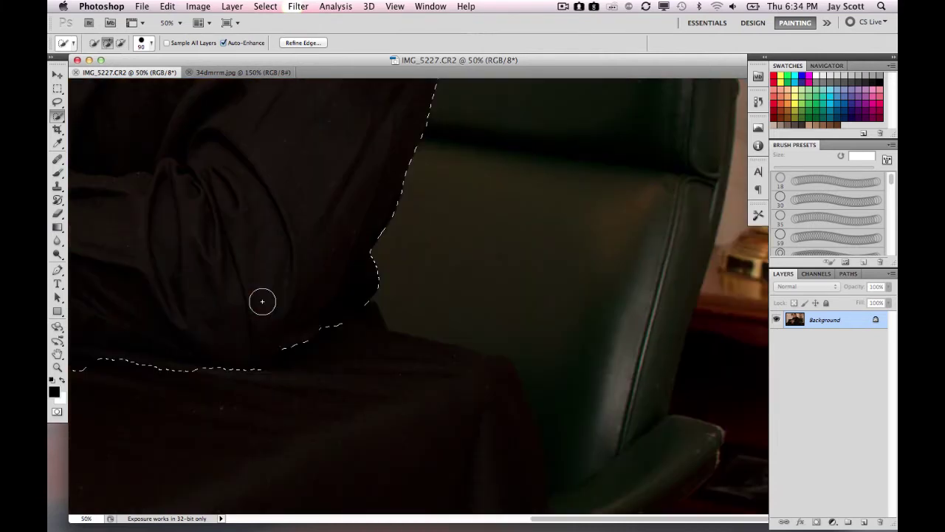
scroll(262, 301, left, 4)
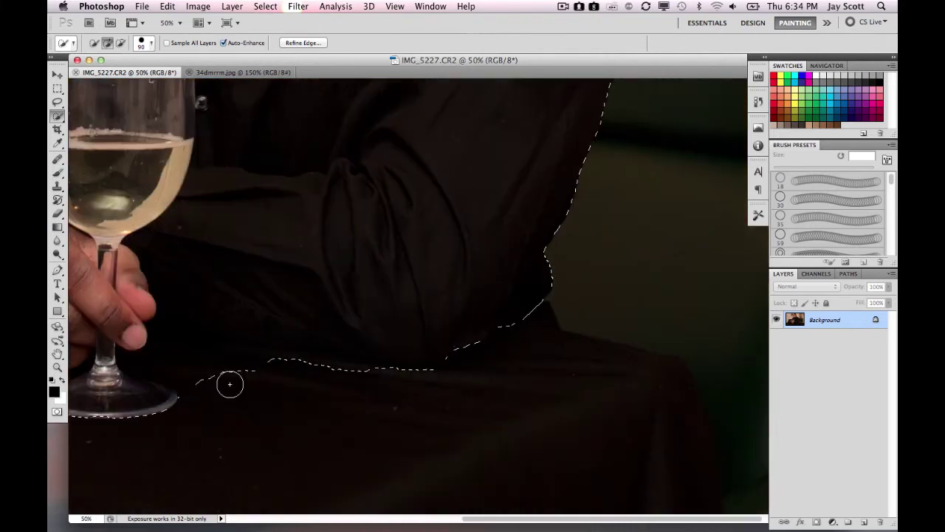
mouse_move(230, 384)
mouse_down()
mouse_move(341, 389)
mouse_move(202, 380)
mouse_up()
key(bracketleft)
key(bracketleft)
key(bracketleft)
key(bracketright)
key(bracketright)
click(202, 379)
key(bracketright)
key(bracketleft)
key(bracketleft)
key(bracketleft)
click(151, 42)
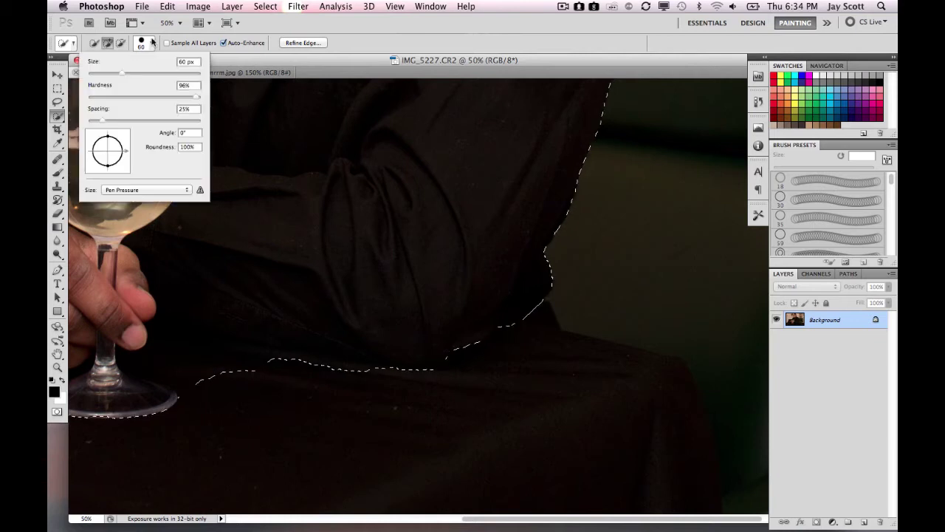
drag(120, 73, 105, 71)
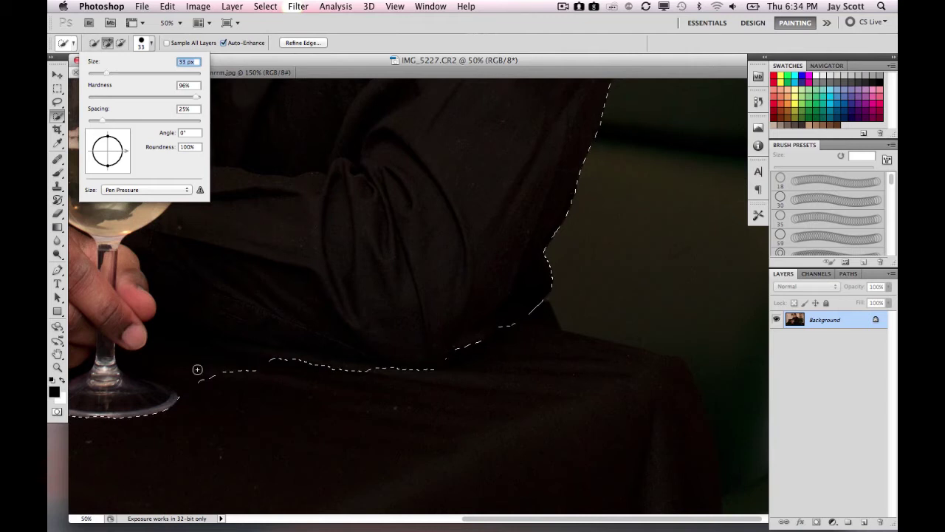
Subtract the tablecloth strip beneath the forearm and add the wine glass's base back to the selection.
key(alt)
mouse_move(219, 373)
mouse_down()
mouse_move(245, 373)
mouse_move(213, 365)
mouse_move(132, 379)
mouse_up()
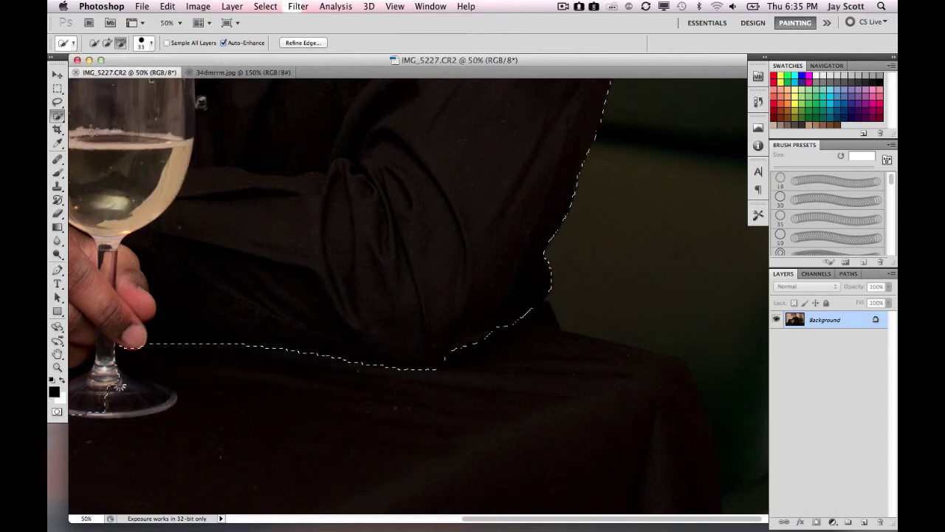
alt+click(122, 381)
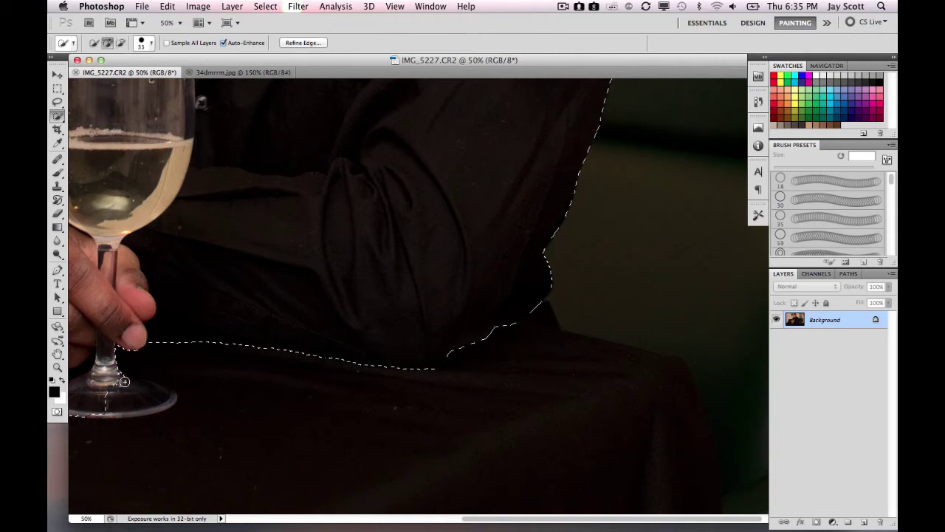
click(143, 390)
click(180, 379)
Trim the excess tablecloth beside the rim of the wine glass's base from the selection.
scroll(184, 369, up, 2)
scroll(147, 387, up, 1)
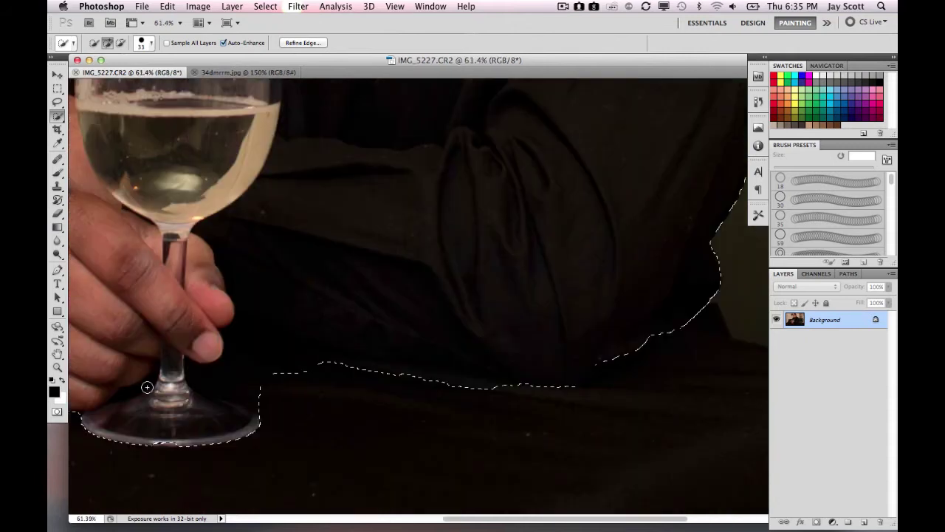
key(alt)
alt+click(260, 396)
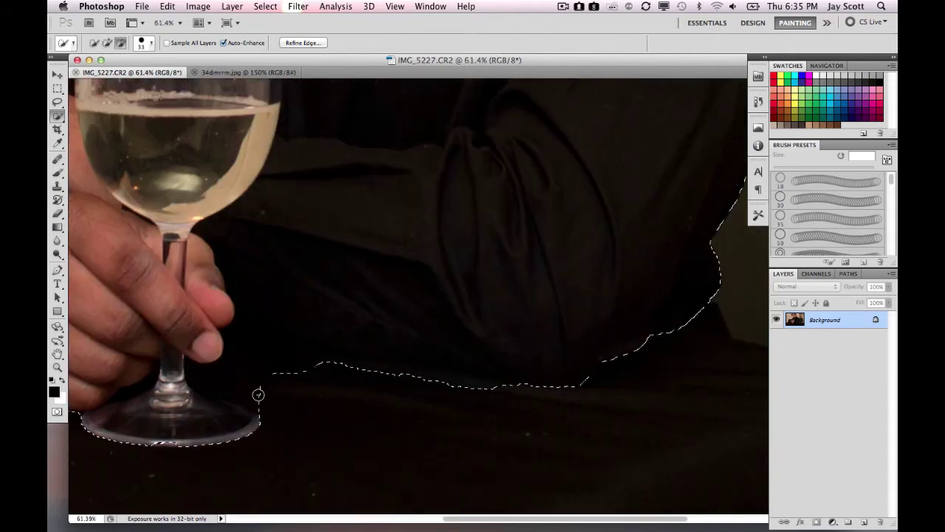
alt+click(259, 395)
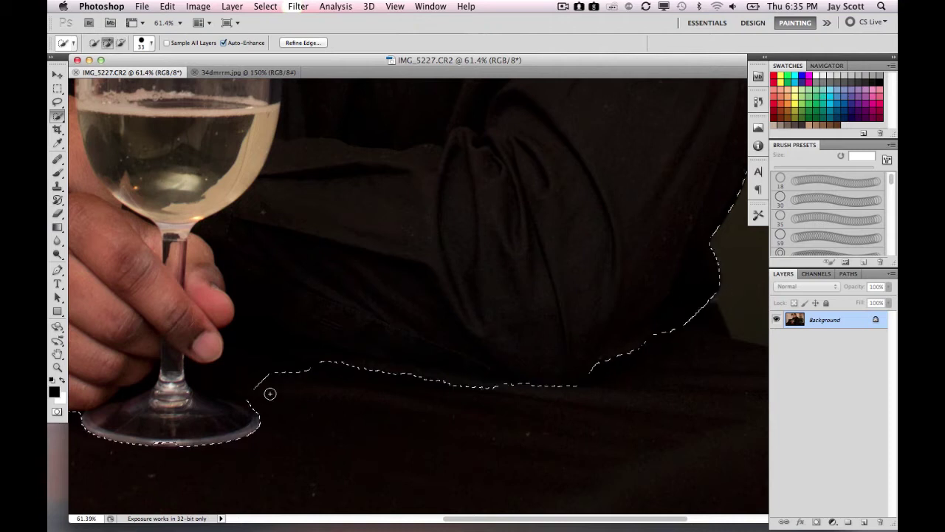
key(alt)
alt+click(252, 389)
scroll(344, 450, up, 5)
scroll(259, 171, up, 3)
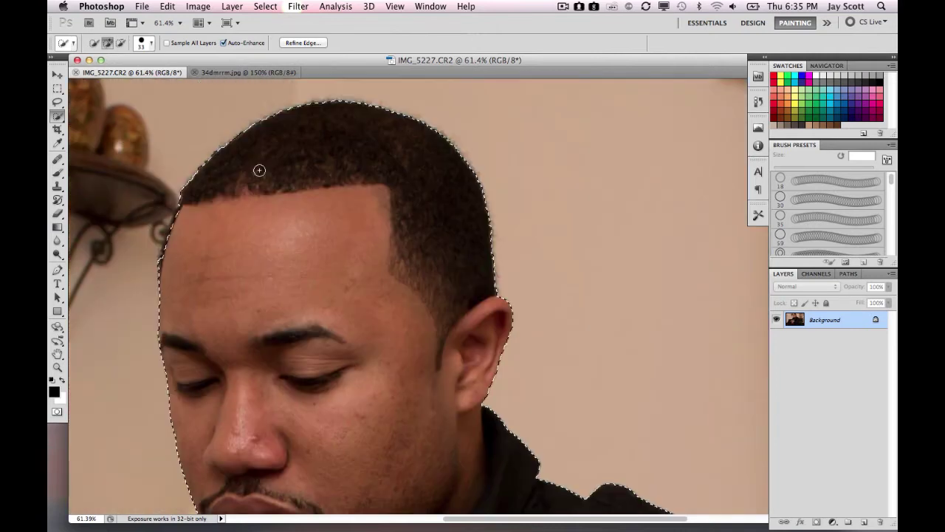
Examine the selection outline around the man's head, collar, shoulders and sleeve beside the chair, and across the whole figure.
scroll(418, 270, down, 7)
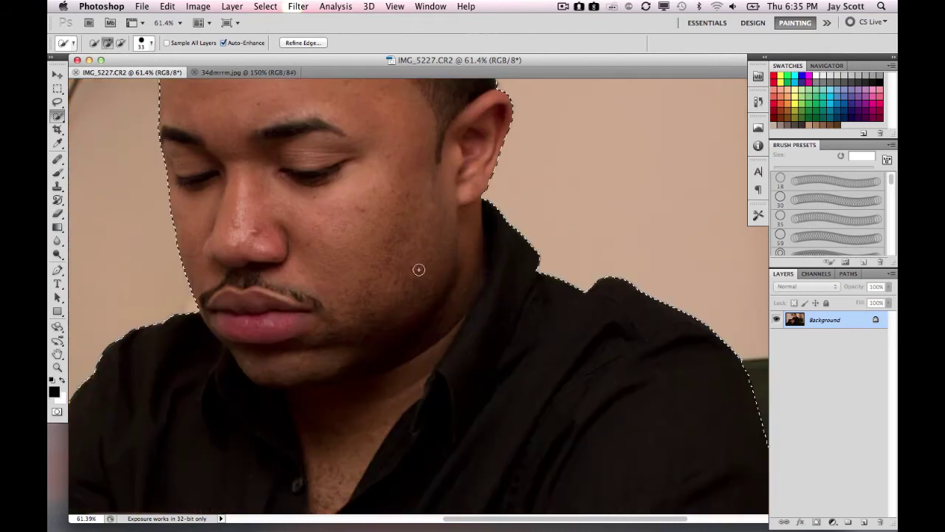
scroll(419, 270, down, 5)
scroll(418, 270, left, 3)
scroll(419, 270, right, 8)
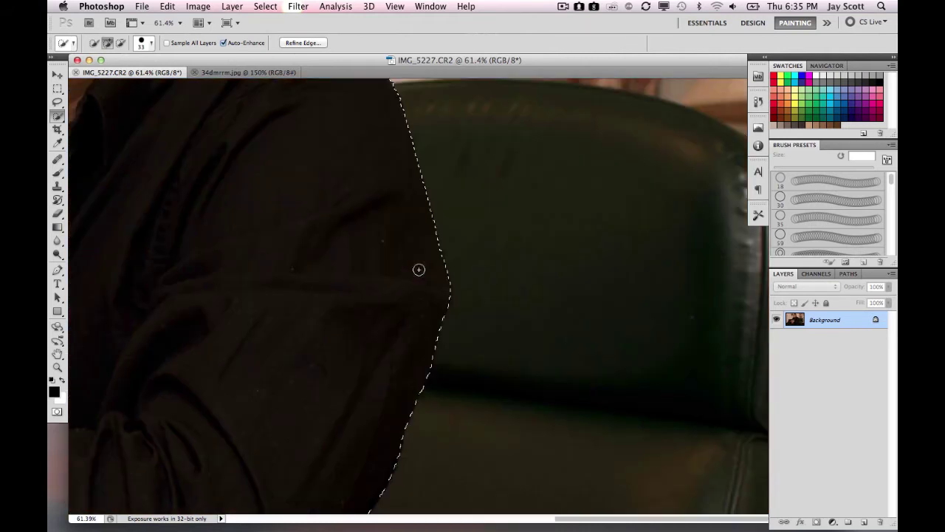
scroll(419, 270, left, 4)
scroll(419, 270, down, 1)
scroll(417, 281, down, 5)
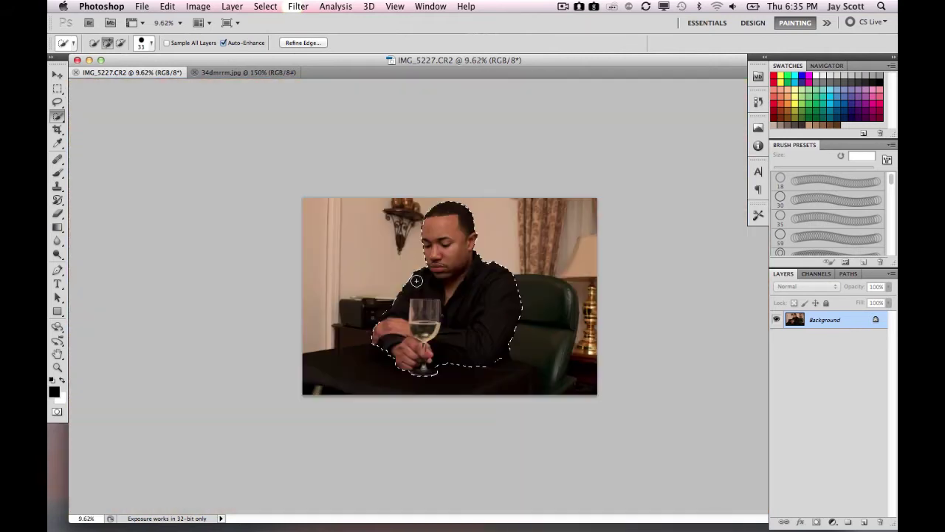
scroll(417, 280, up, 2)
scroll(417, 281, down, 1)
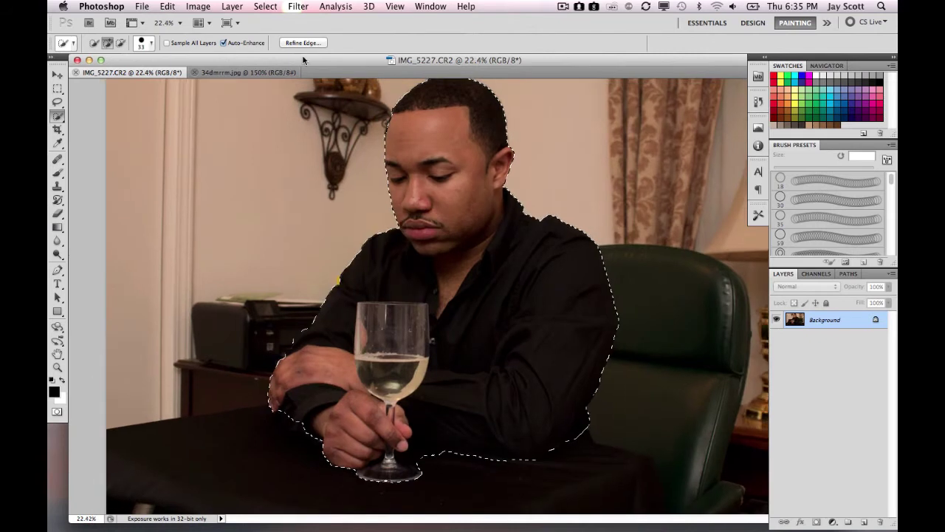
Open Refine Edge for the selection and preview the edge detection radius, leaving Smart Radius on and Show Radius off.
click(302, 43)
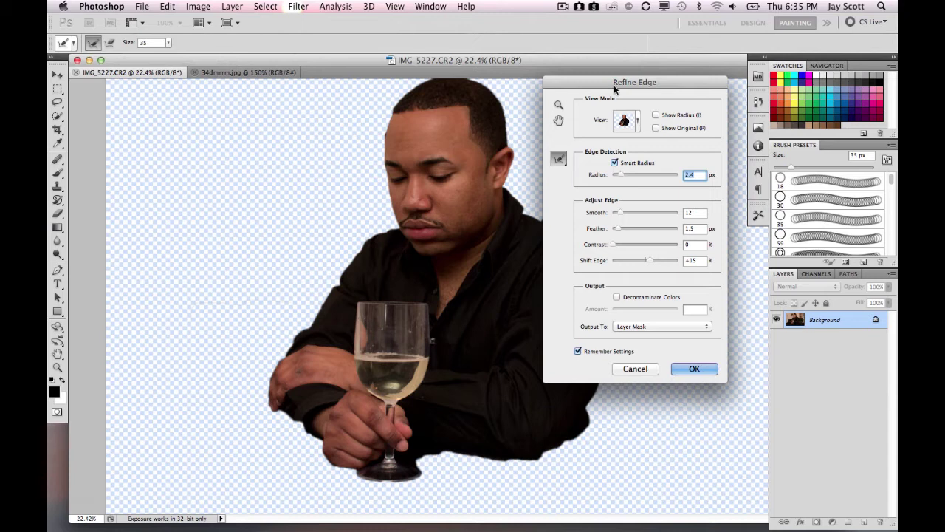
drag(614, 87, 654, 87)
click(657, 163)
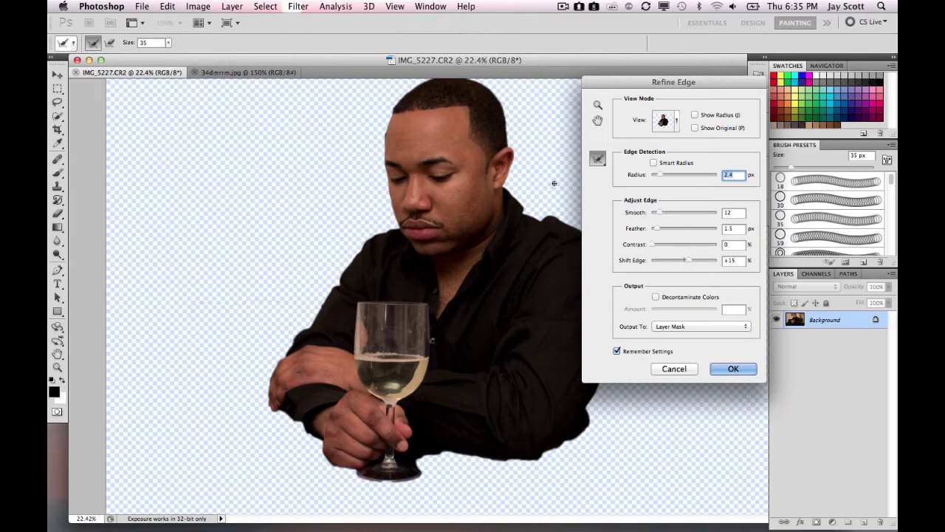
click(695, 116)
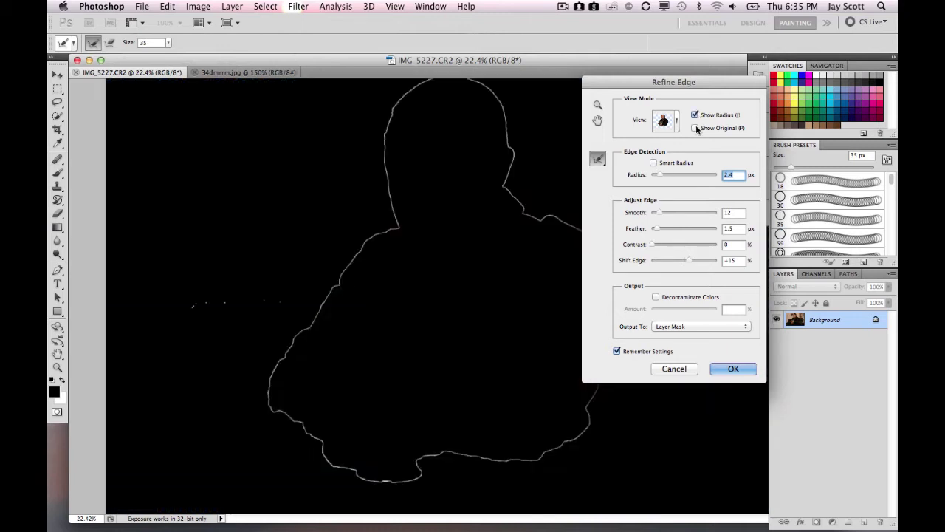
click(654, 163)
click(695, 115)
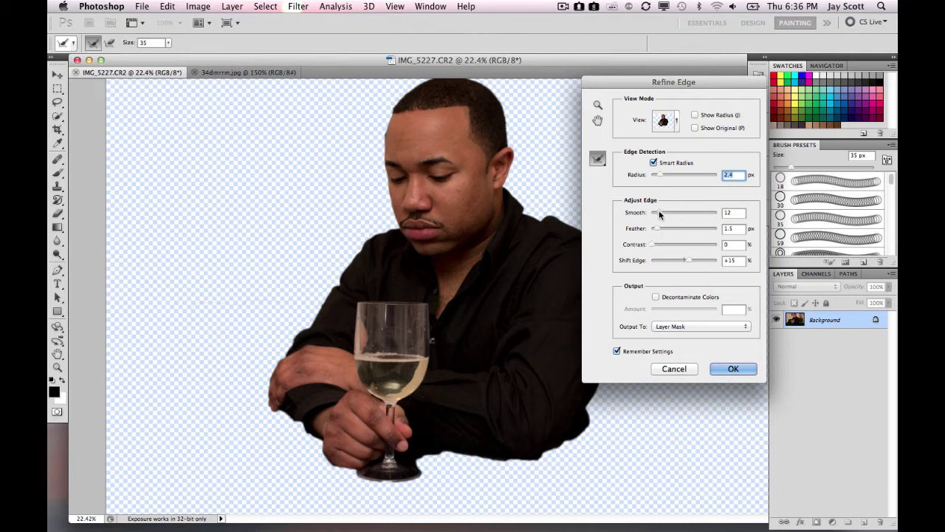
Set the edge refinement's Smooth to 6 and Feather to 1.0 px.
drag(658, 210, 656, 210)
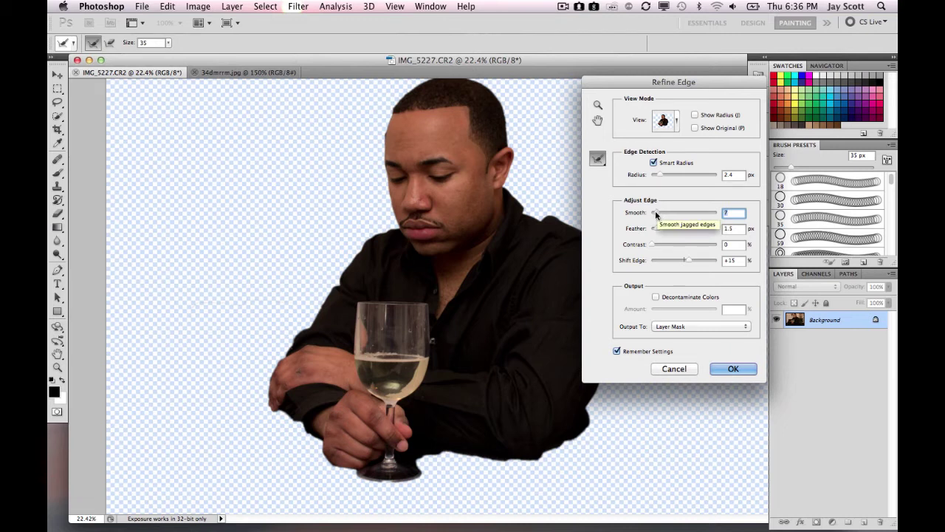
key(Up)
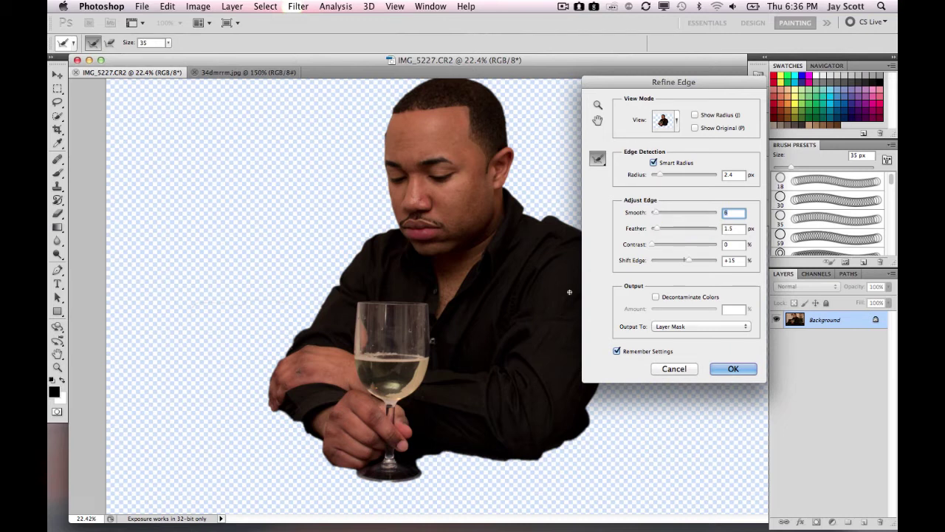
click(657, 231)
drag(656, 231, 655, 231)
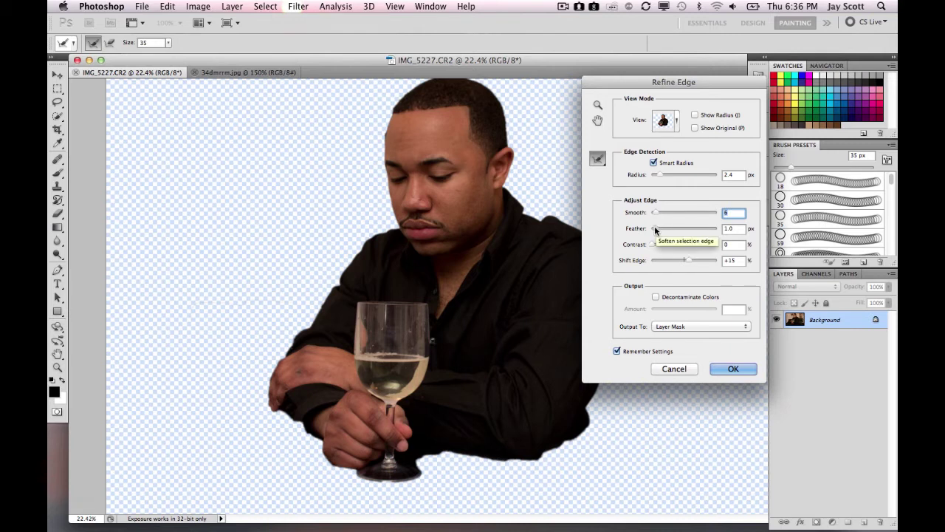
key(Tab)
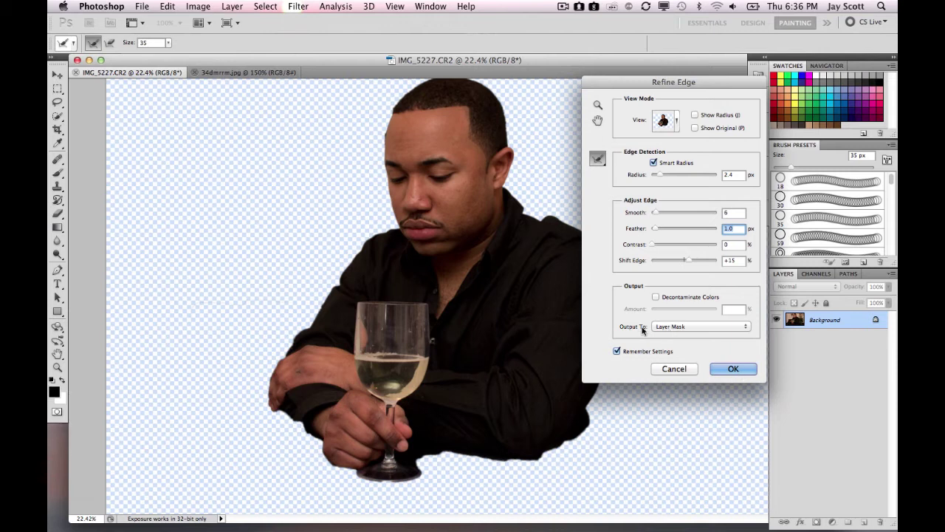
Output the refined selection as a Layer Mask and apply the edge refinement.
click(706, 326)
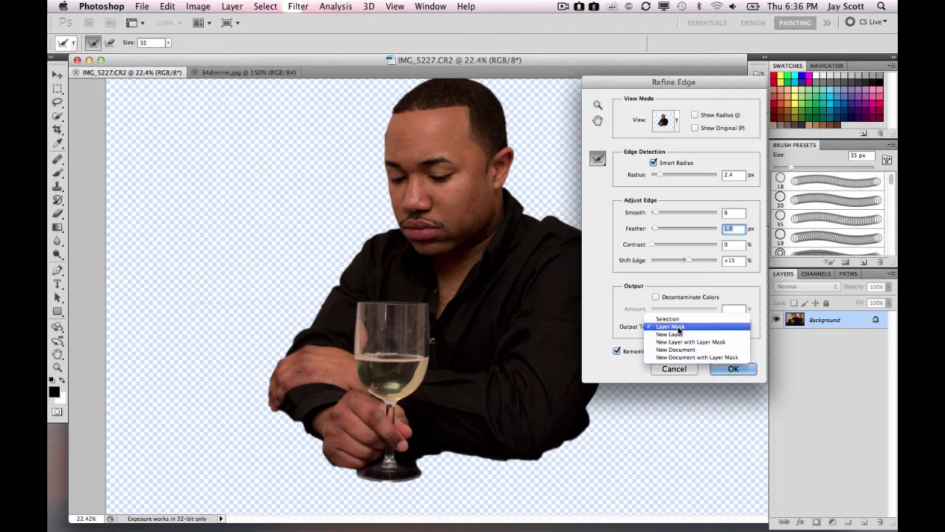
click(678, 327)
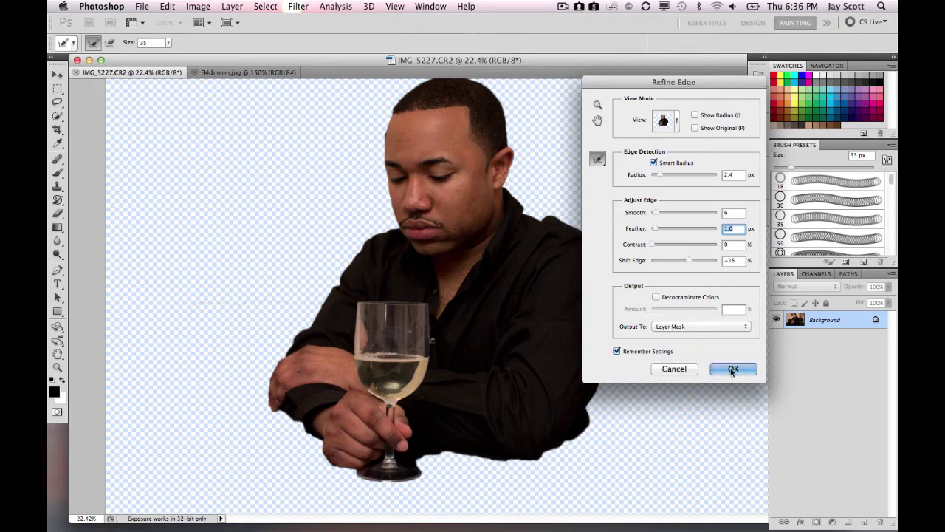
click(732, 369)
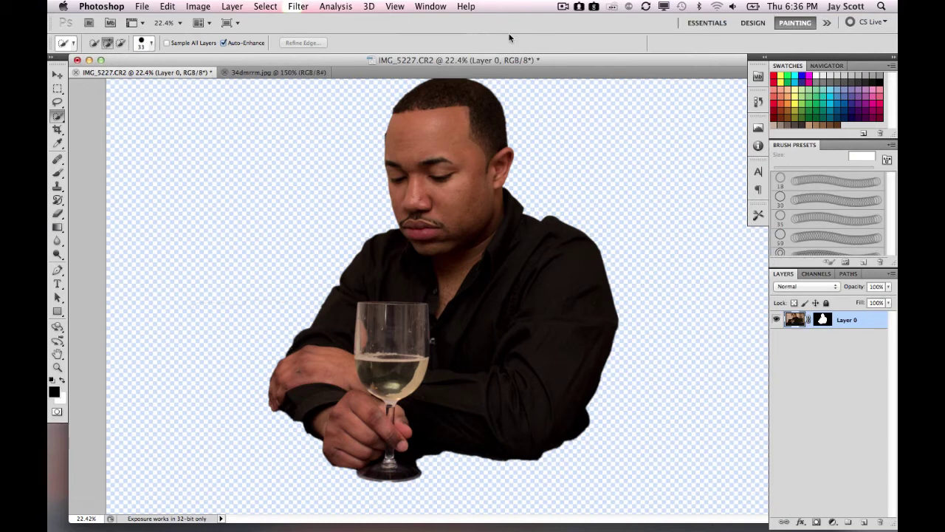
Switch to the album cover document 34dmrrm.jpg and arrange both open documents side by side in the 2 Up layout.
click(272, 72)
scroll(278, 157, down, 2)
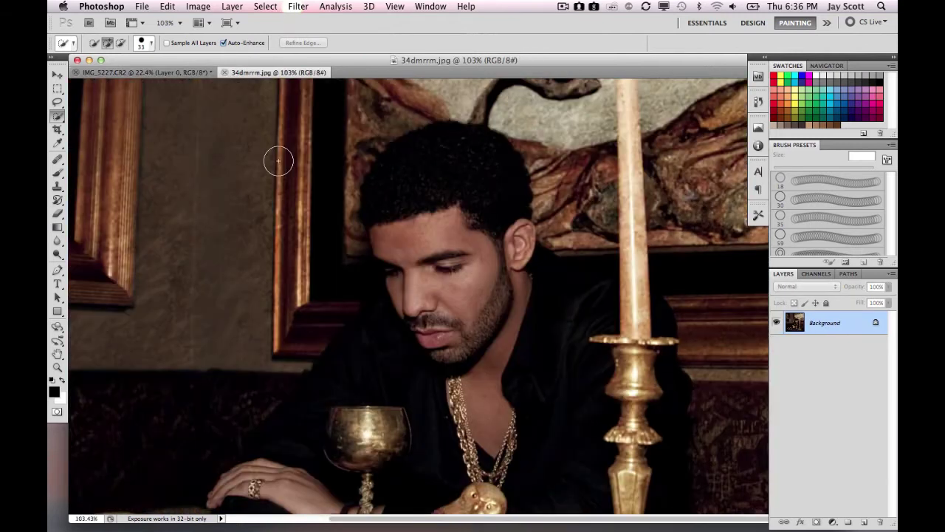
scroll(279, 161, down, 2)
scroll(279, 161, down, 1)
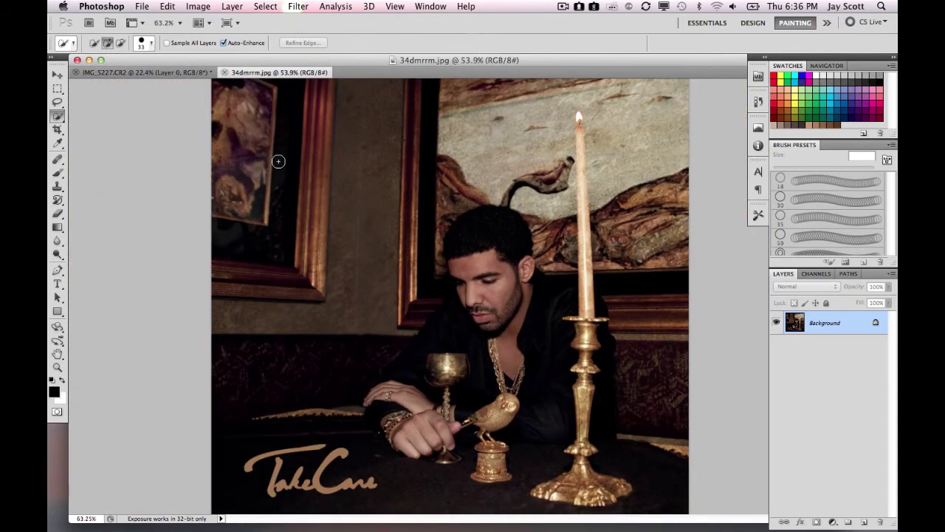
scroll(279, 161, down, 1)
scroll(278, 161, down, 1)
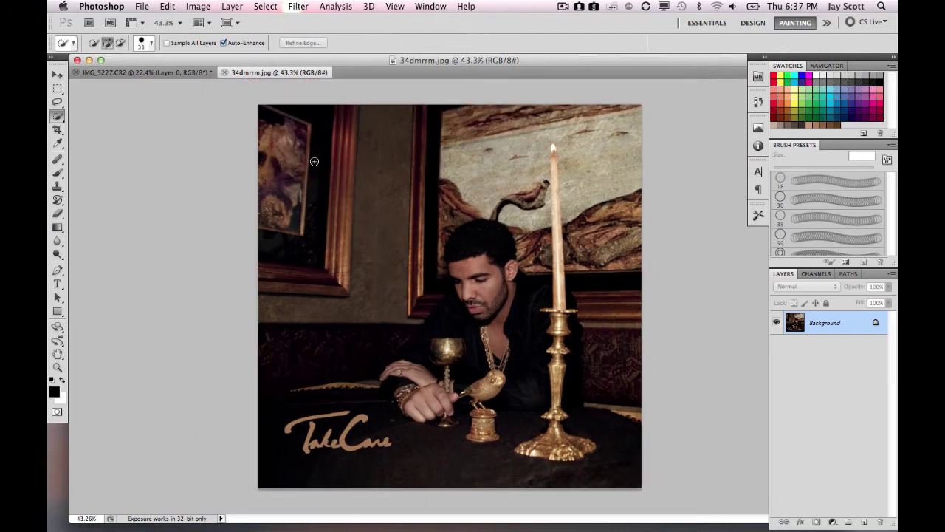
click(204, 23)
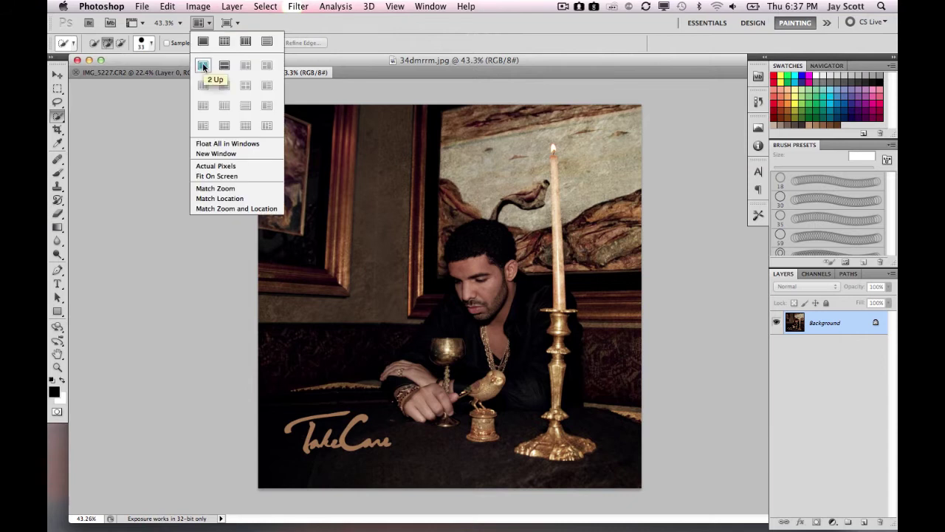
click(203, 66)
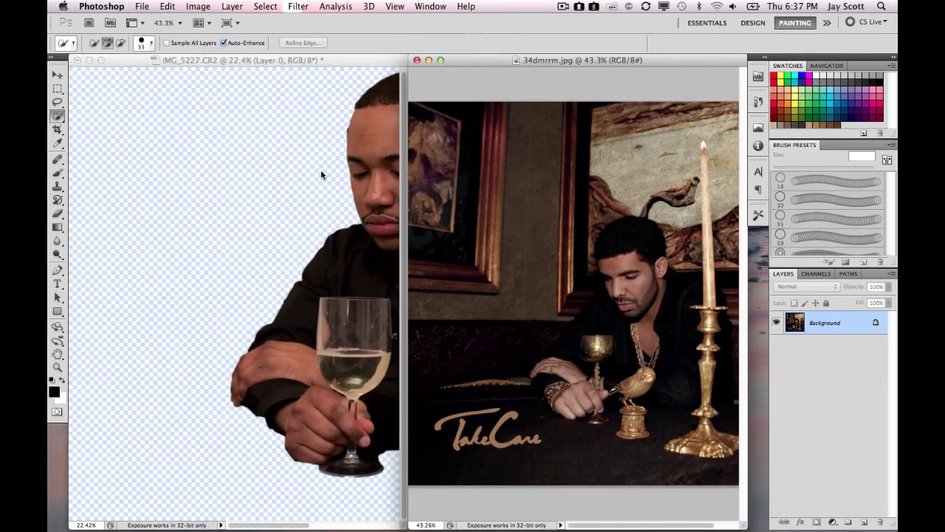
Copy the masked layer of the man from IMG_5227.CR2 into 34dmrrm.jpg and consolidate all documents into one window.
click(267, 123)
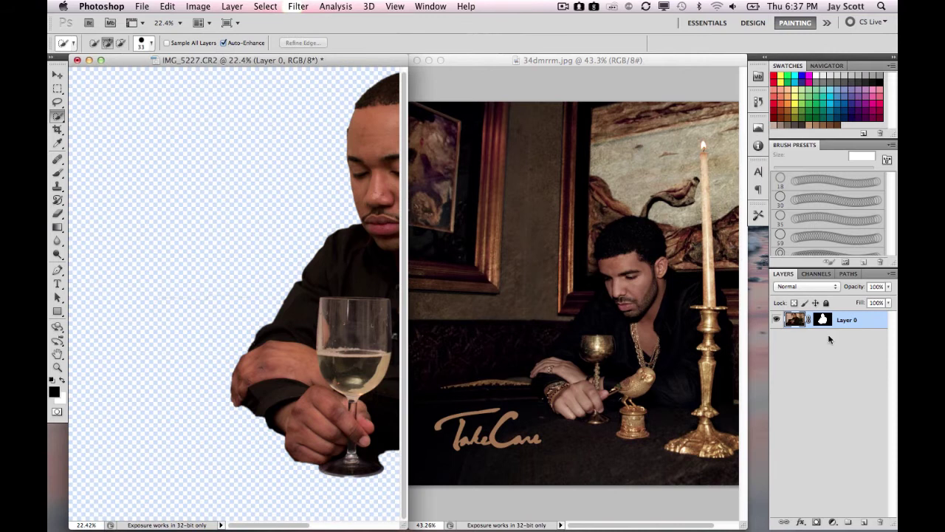
drag(848, 320, 612, 336)
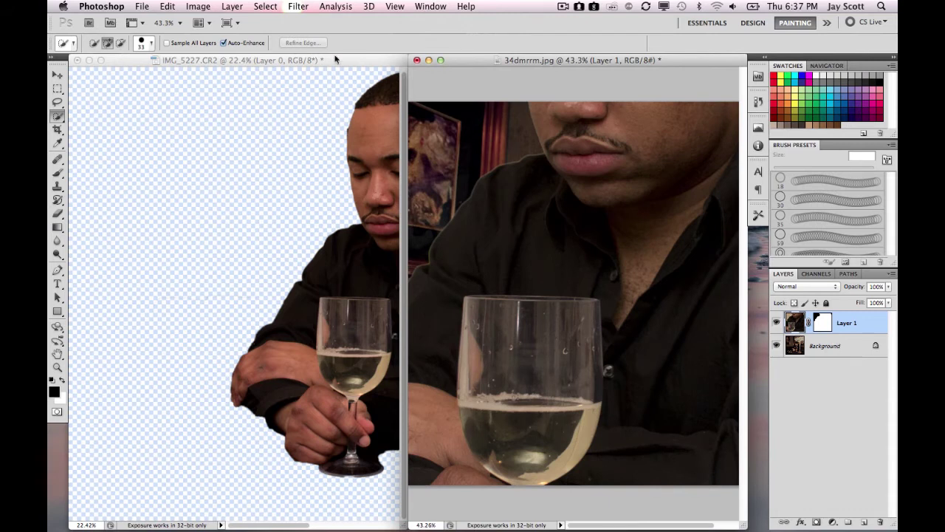
click(202, 23)
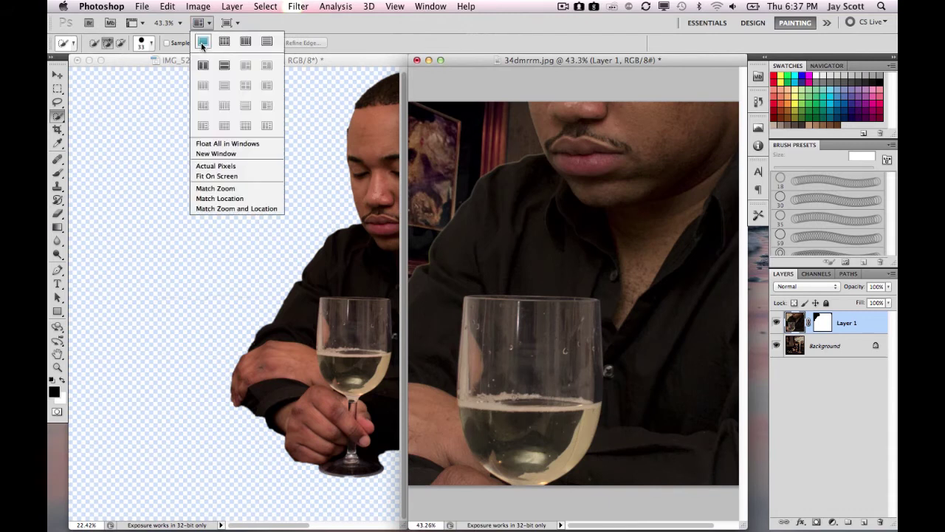
click(201, 46)
Scale the copied layer of the man down proportionally to about 29.4% with Free Transform.
scroll(396, 250, down, 3)
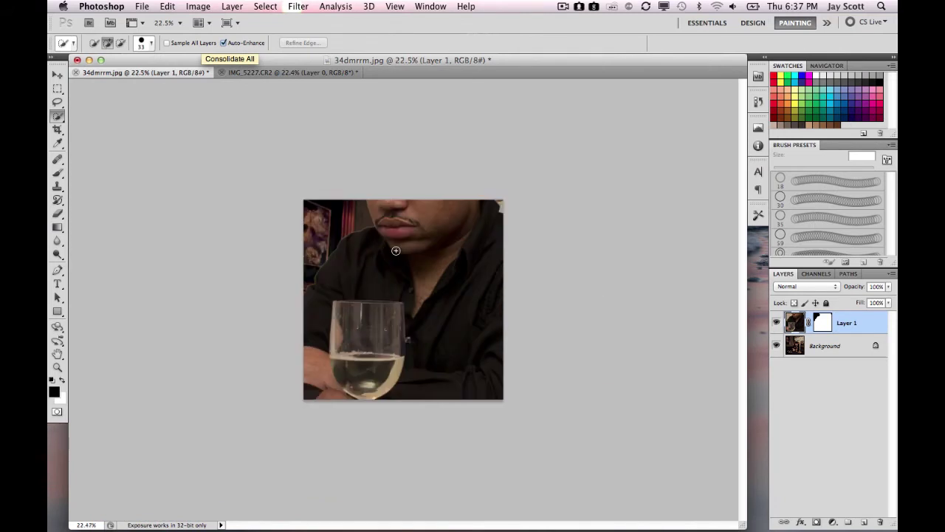
scroll(396, 251, down, 3)
scroll(395, 251, up, 2)
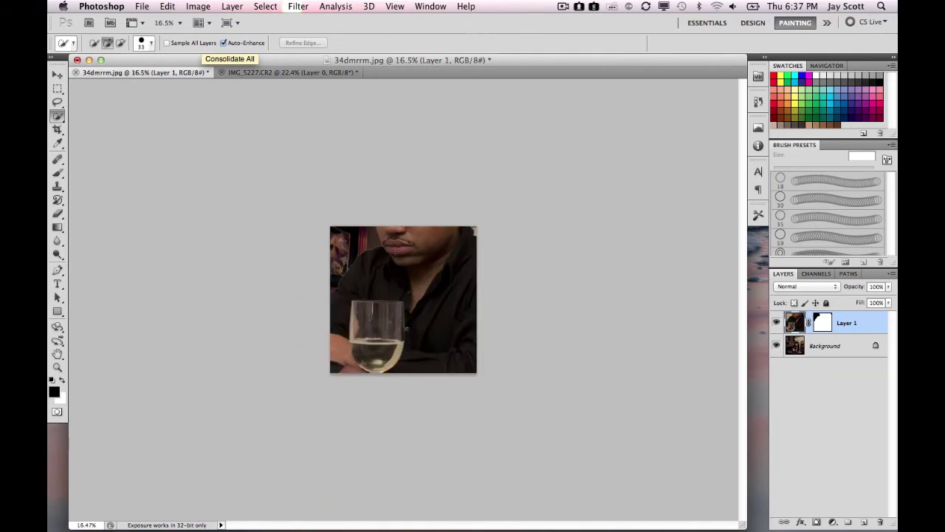
scroll(396, 251, up, 1)
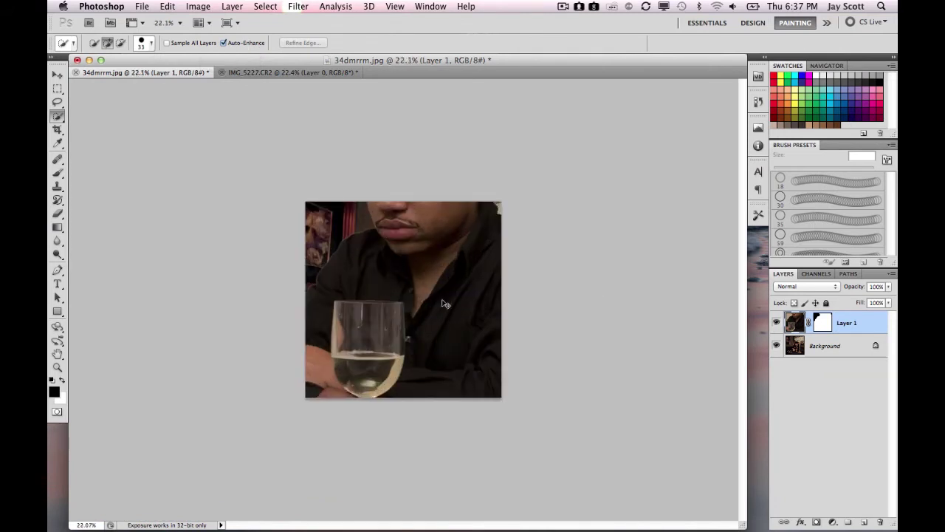
key(super+t)
scroll(443, 303, down, 2)
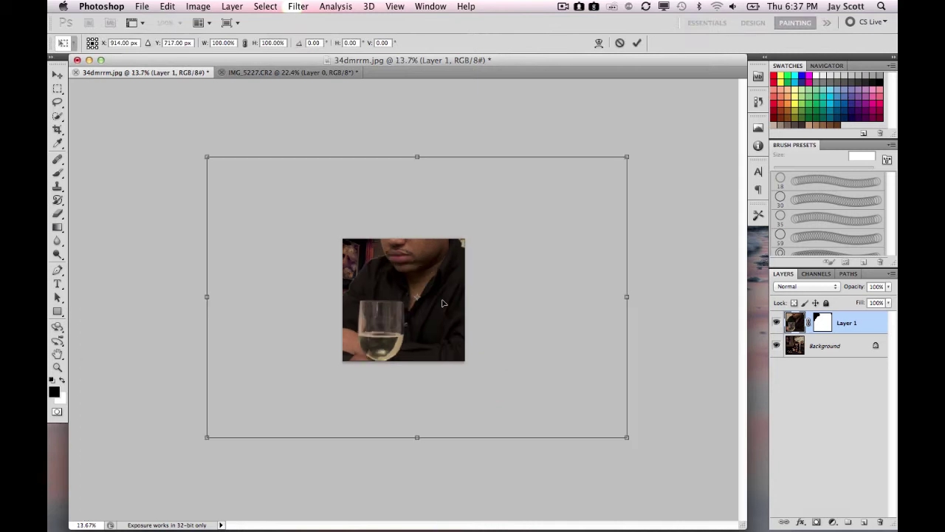
scroll(443, 303, down, 1)
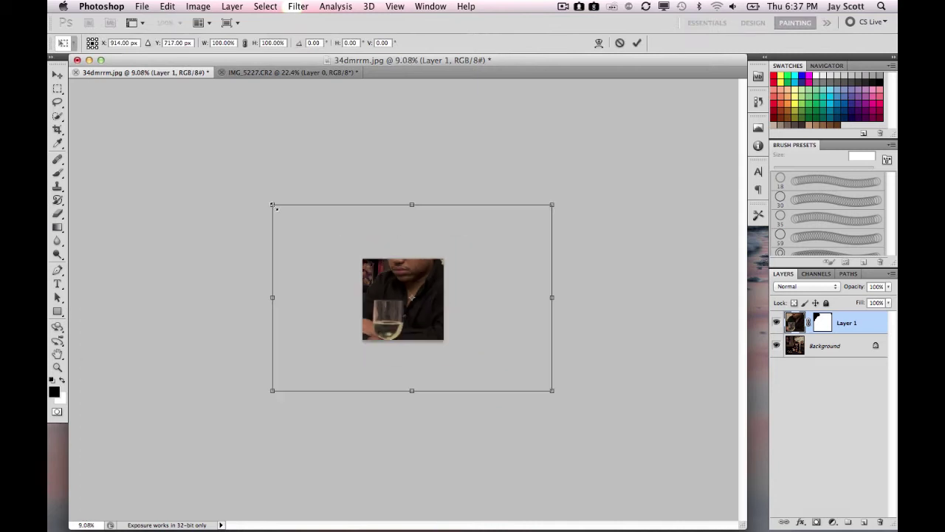
drag(273, 206, 389, 301)
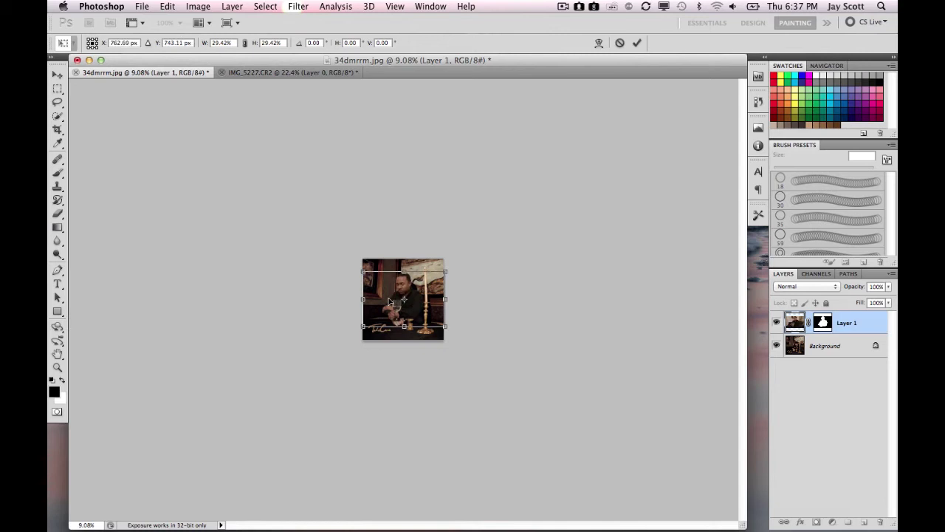
key(super+plus)
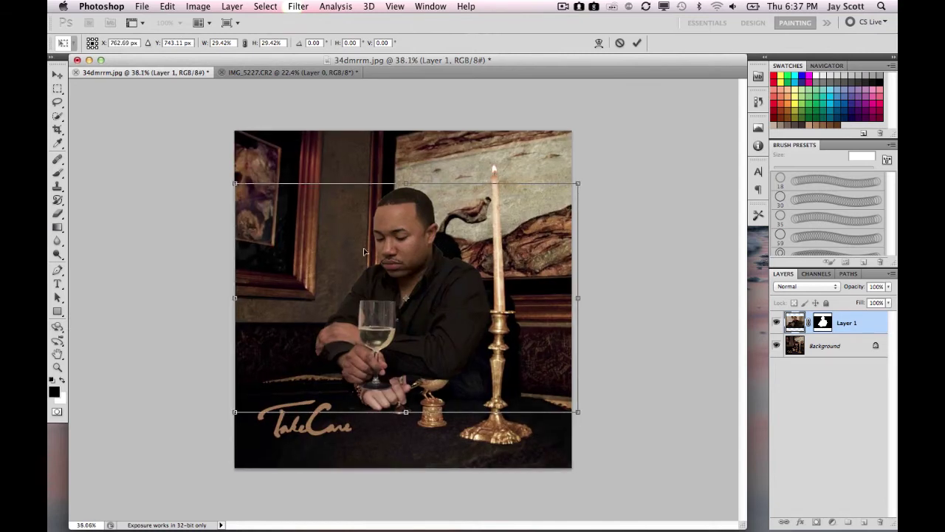
Move the scaled man over the original seated figure, at about X 828 px, Y 919 px, and apply the transform.
drag(412, 287, 416, 301)
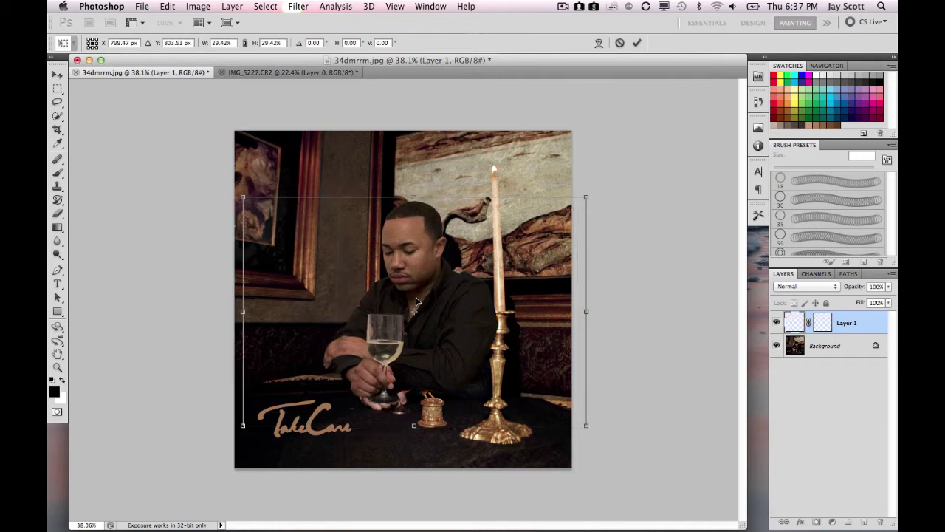
drag(405, 250, 419, 270)
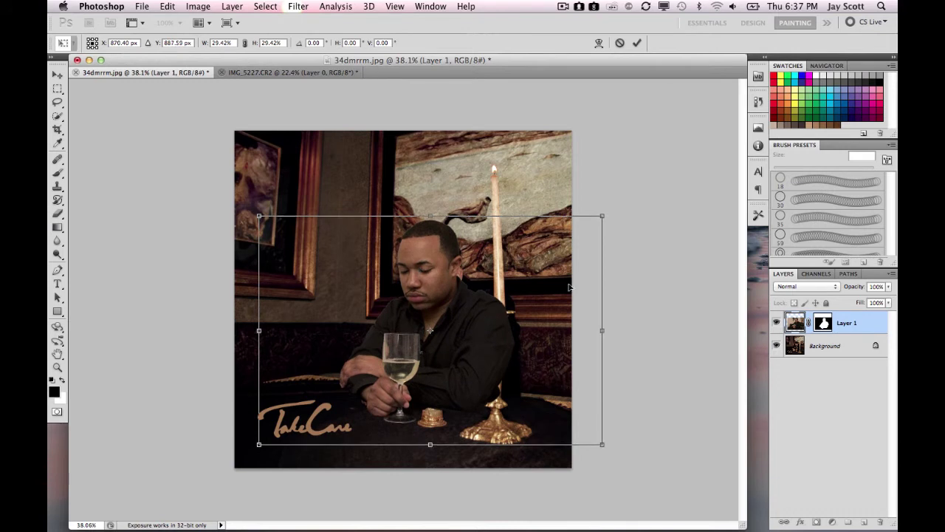
drag(569, 287, 439, 319)
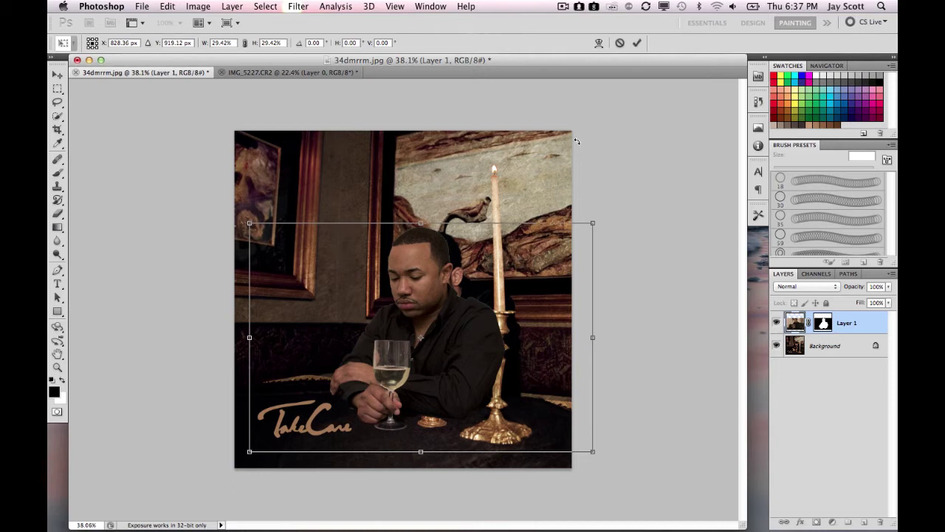
click(637, 42)
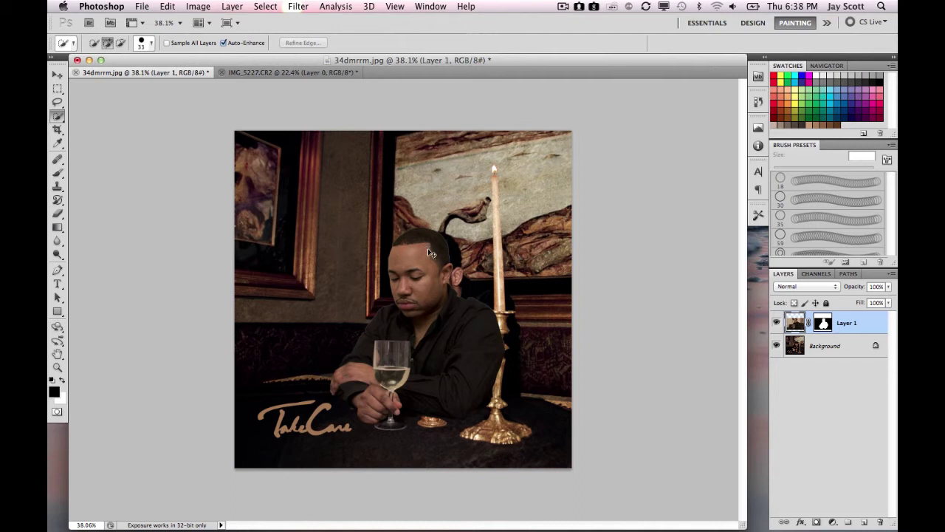
key(super+t)
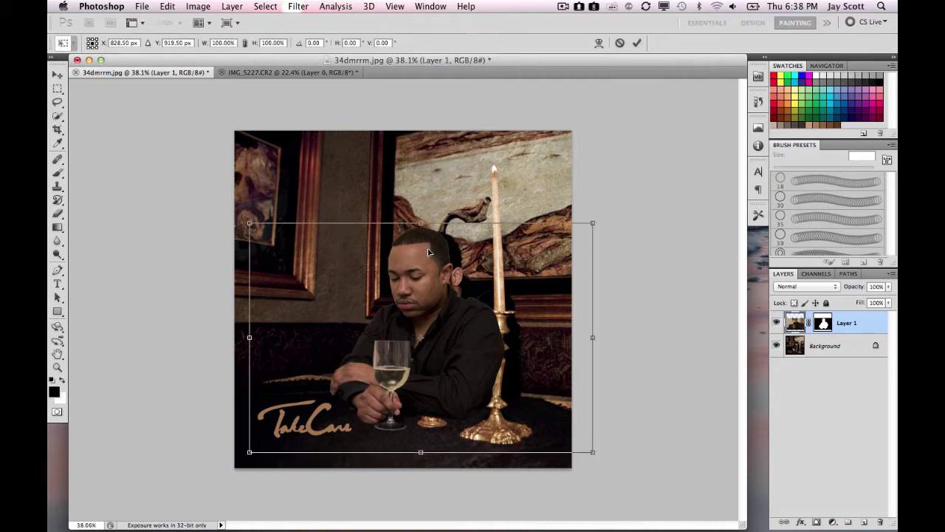
click(619, 42)
key(w)
Enlarge the man's layer proportionally to about 108.4% with Free Transform, position it at about X 879 px, Y 874 px, and apply.
click(201, 6)
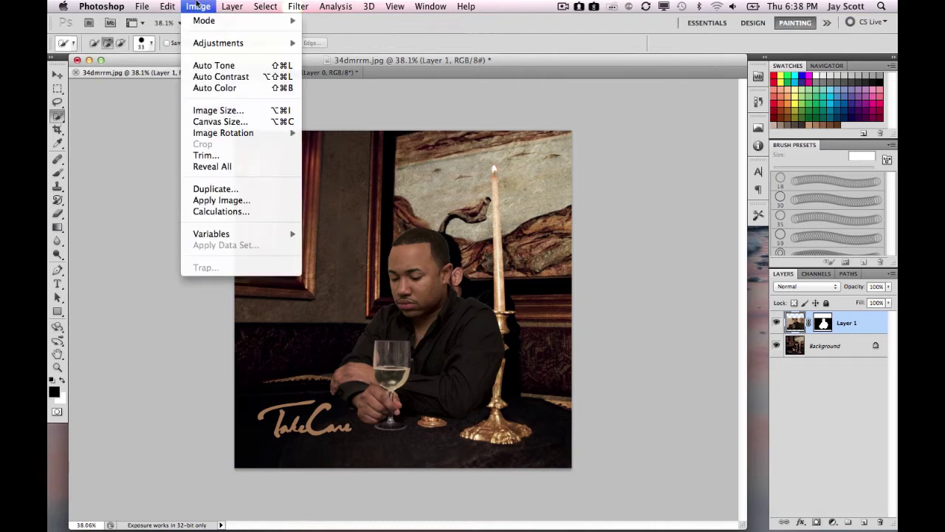
mouse_move(169, 6)
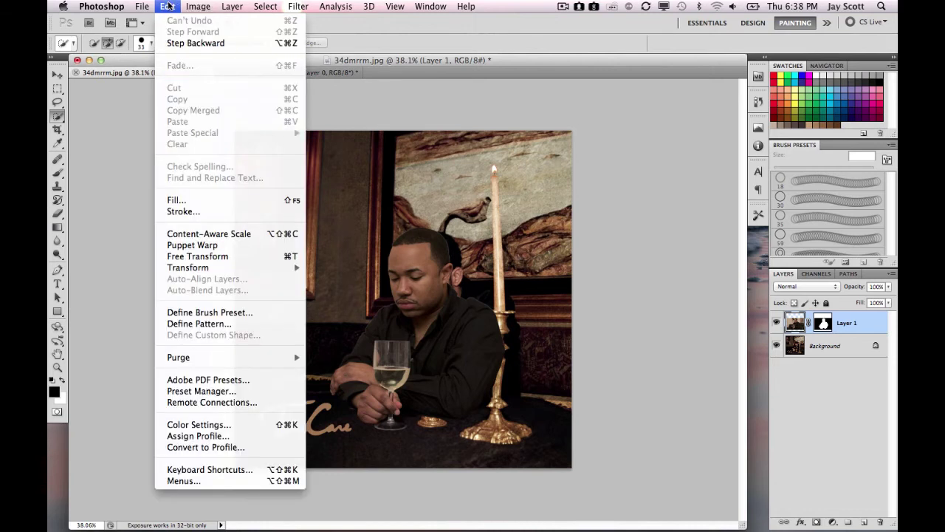
click(206, 260)
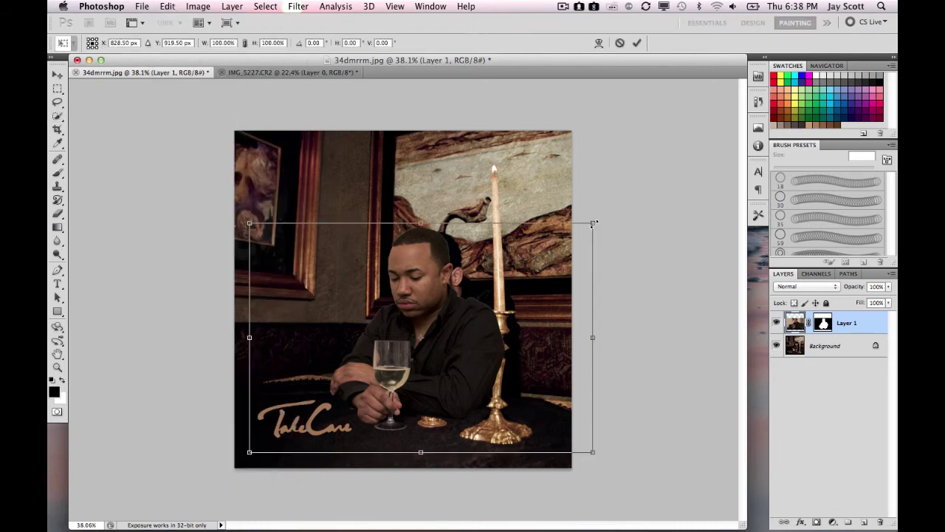
drag(594, 223, 608, 214)
drag(466, 346, 464, 349)
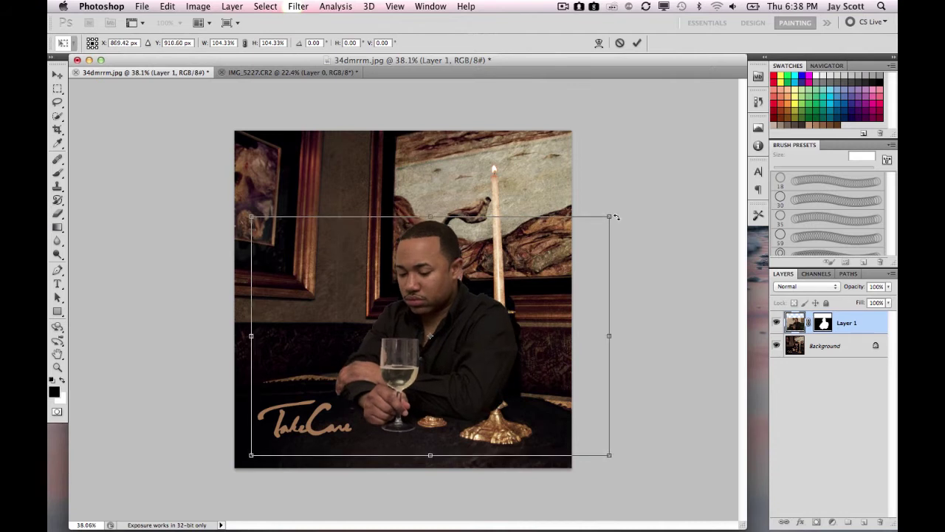
drag(609, 217, 622, 209)
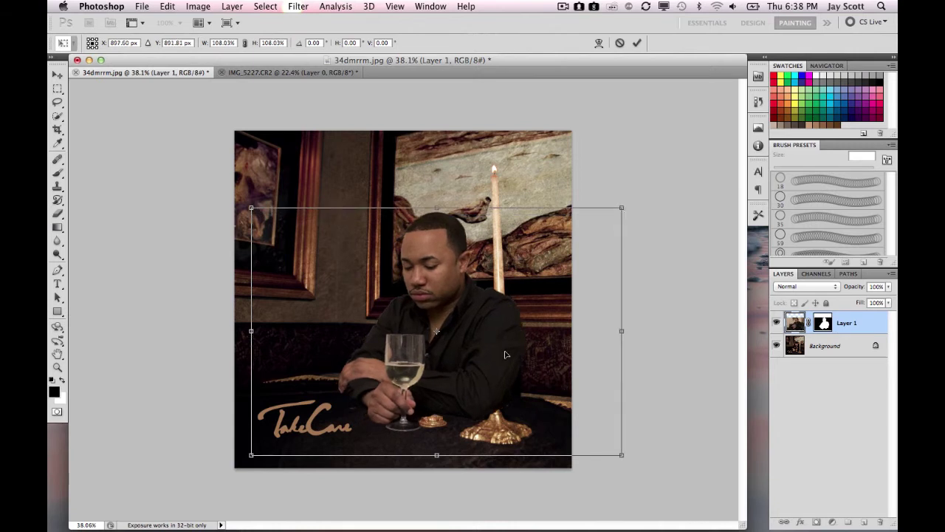
drag(506, 355, 501, 351)
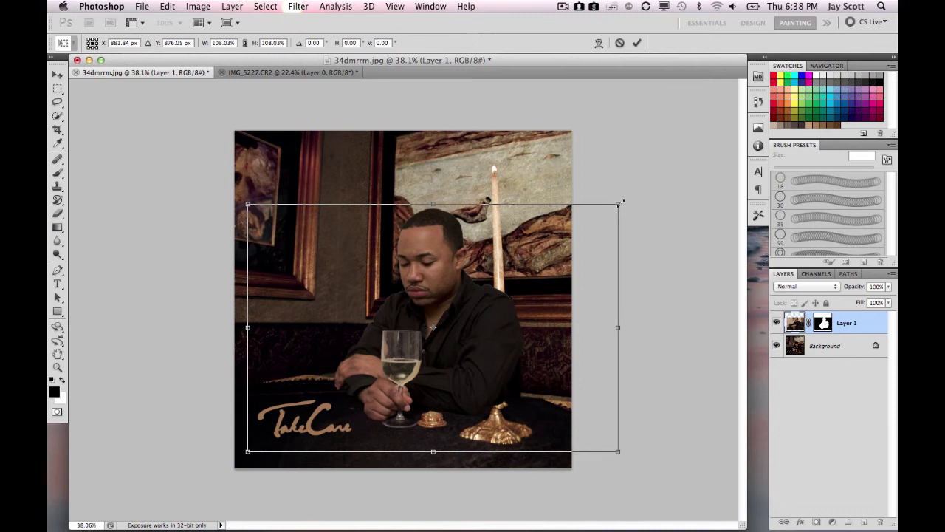
drag(622, 202, 624, 202)
drag(531, 297, 528, 296)
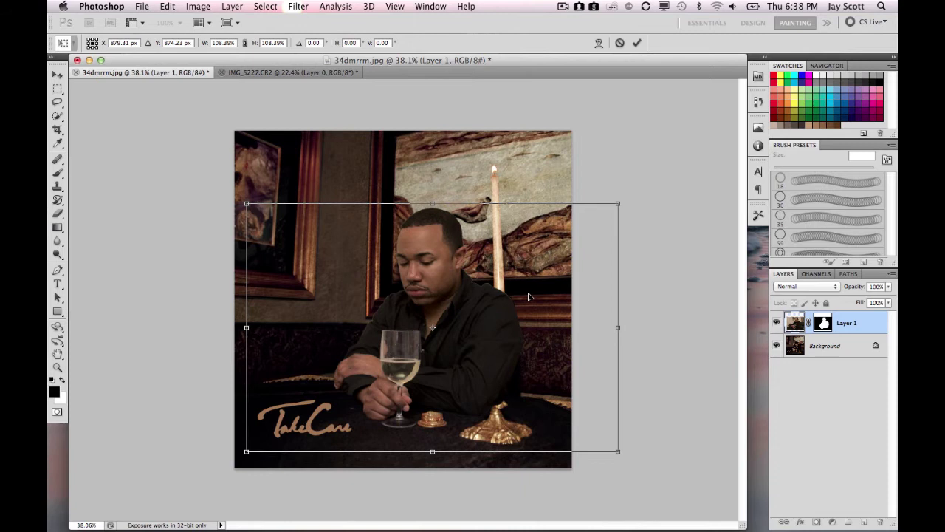
click(637, 43)
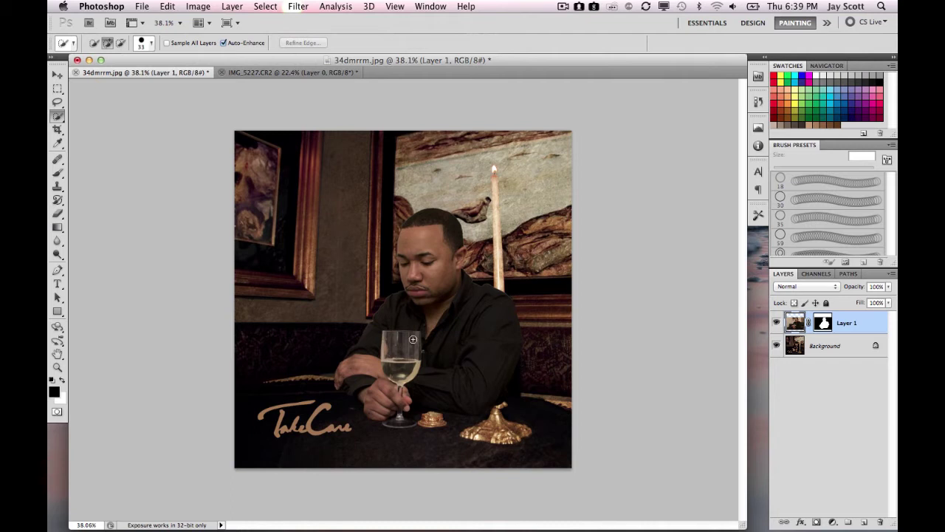
Defringe the edges of the man's layer with a width of 2 pixels.
key(z)
click(453, 293)
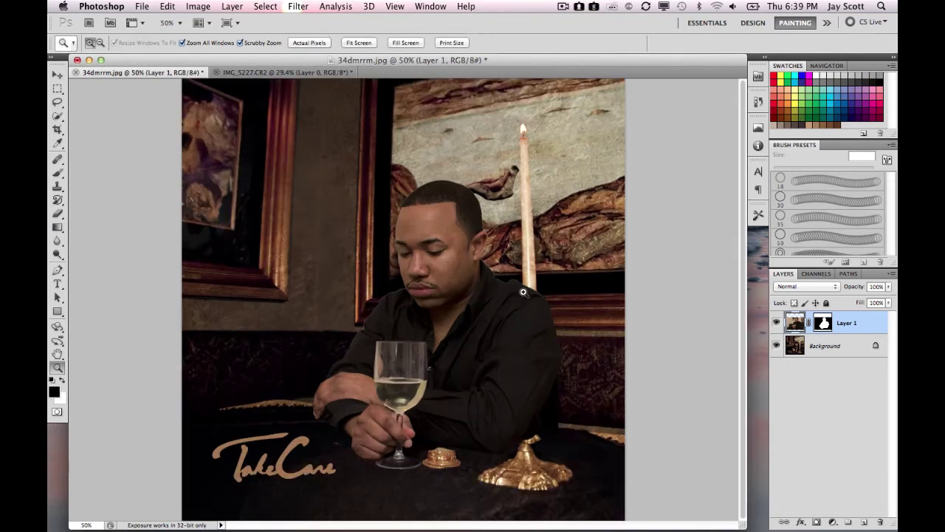
click(523, 292)
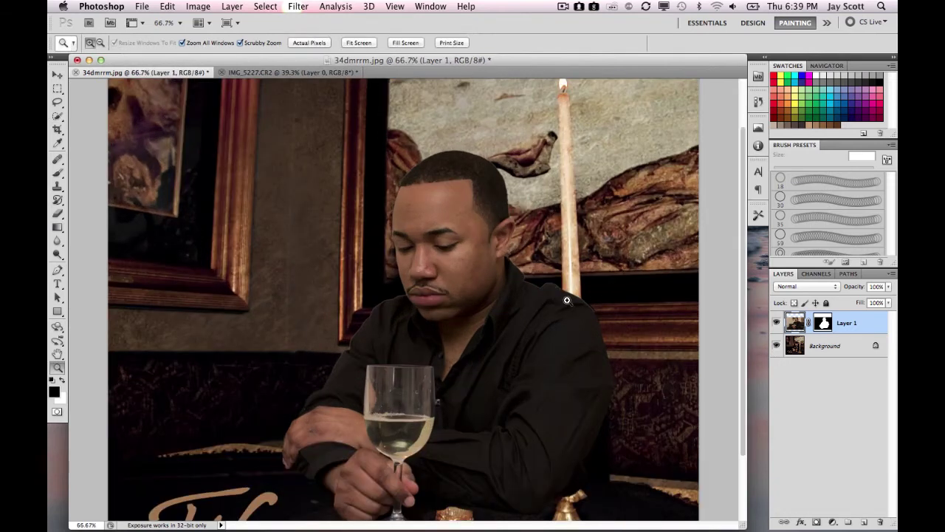
drag(566, 300, 234, 181)
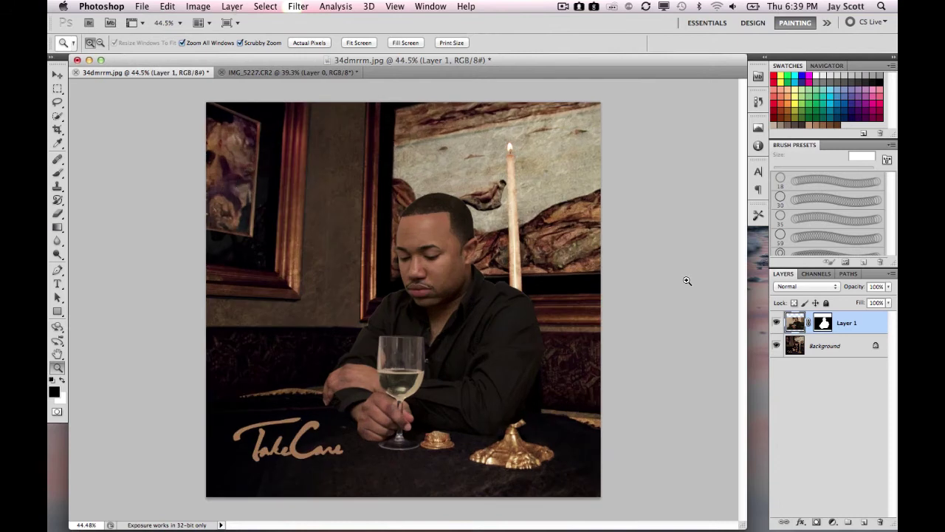
click(233, 6)
mouse_move(293, 7)
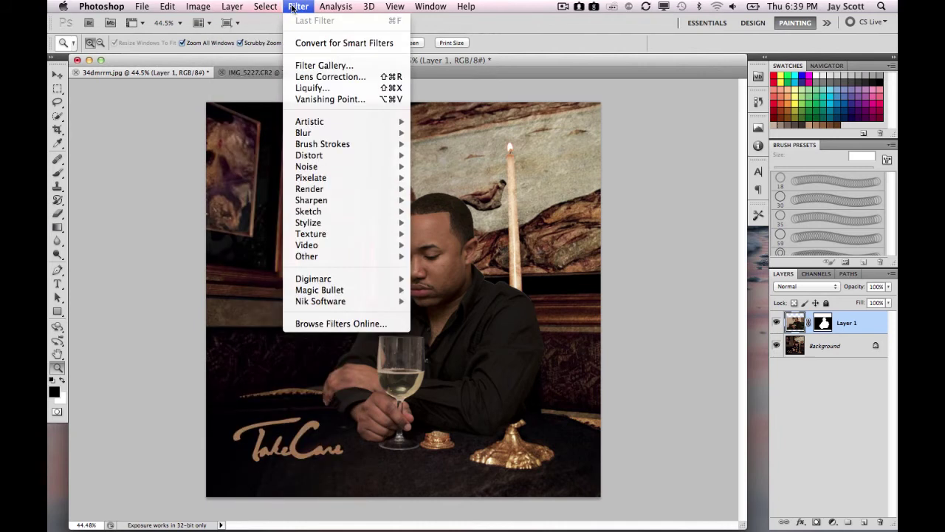
mouse_move(232, 6)
mouse_move(278, 485)
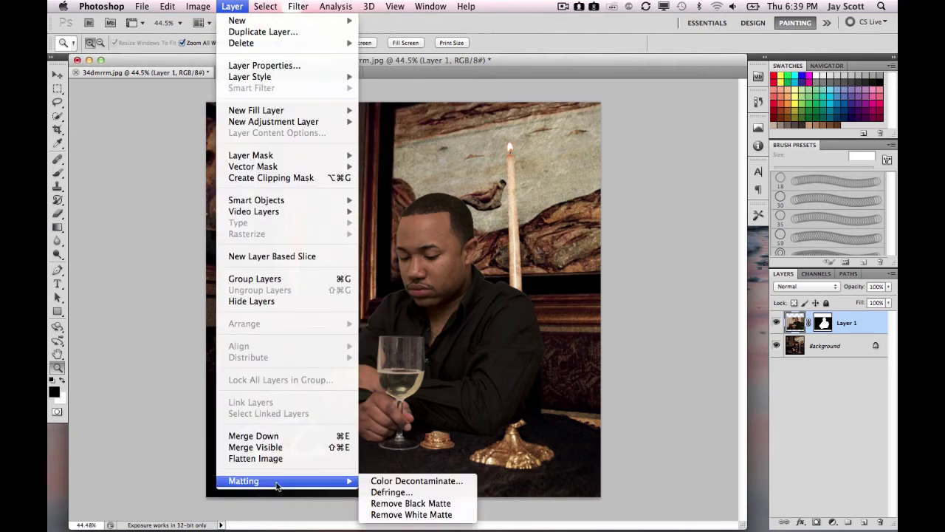
click(392, 492)
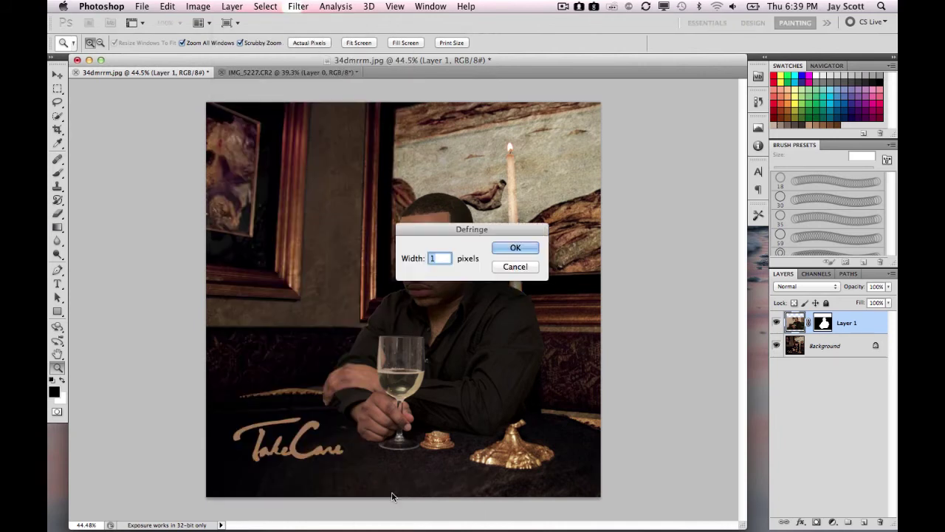
drag(446, 235, 560, 224)
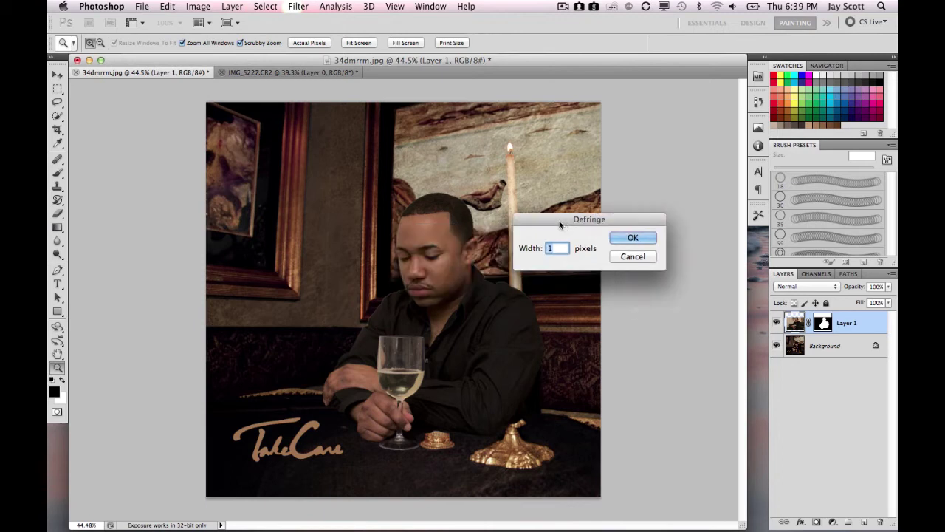
text(2)
click(633, 238)
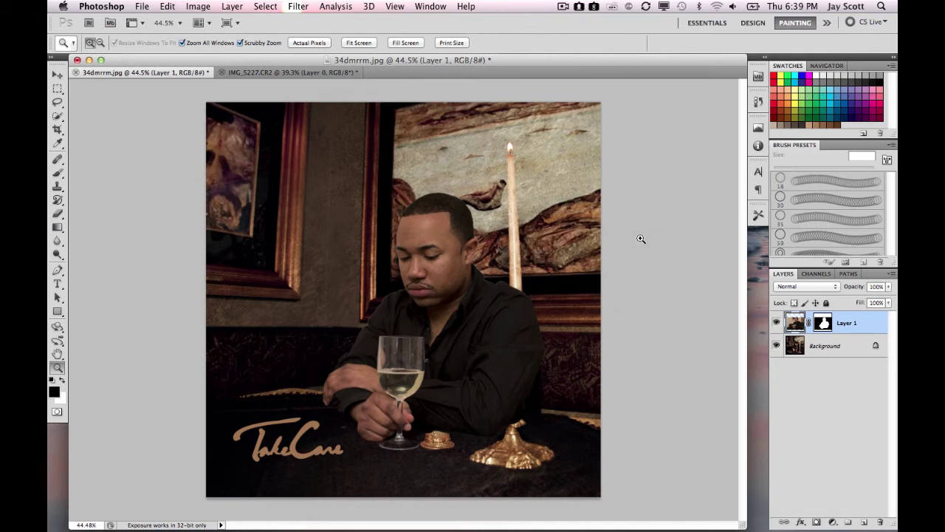
Open the Blending Options of Layer 1 and move the dialog clear of the man's face.
click(492, 286)
click(493, 287)
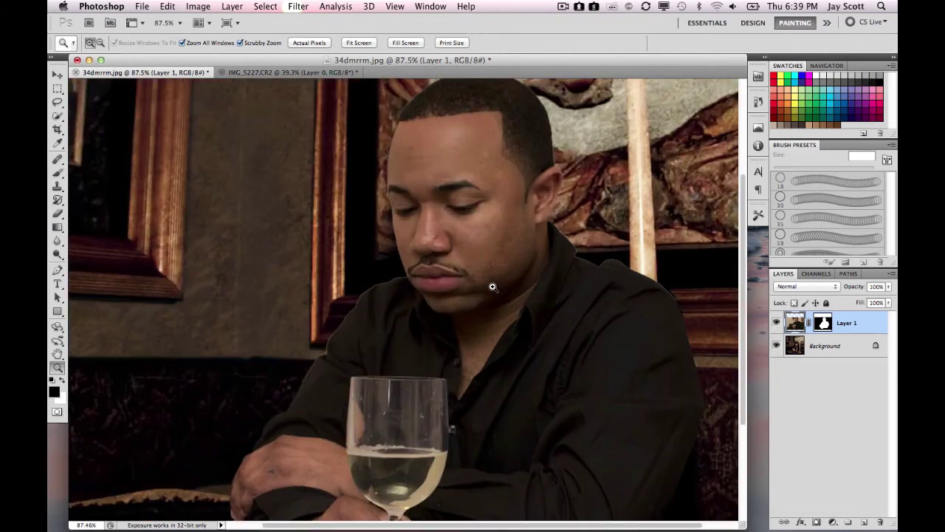
click(493, 287)
alt+click(492, 287)
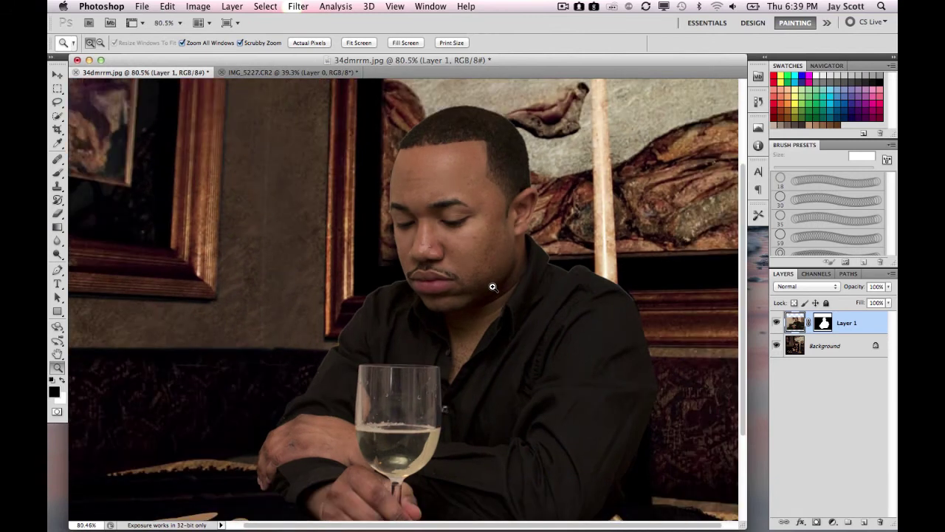
right_click(847, 328)
click(855, 362)
right_click(847, 320)
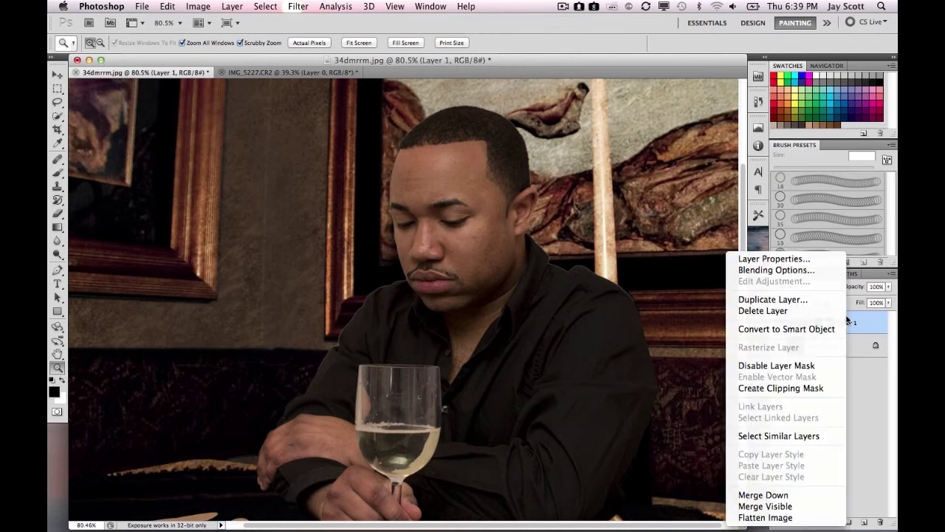
click(785, 271)
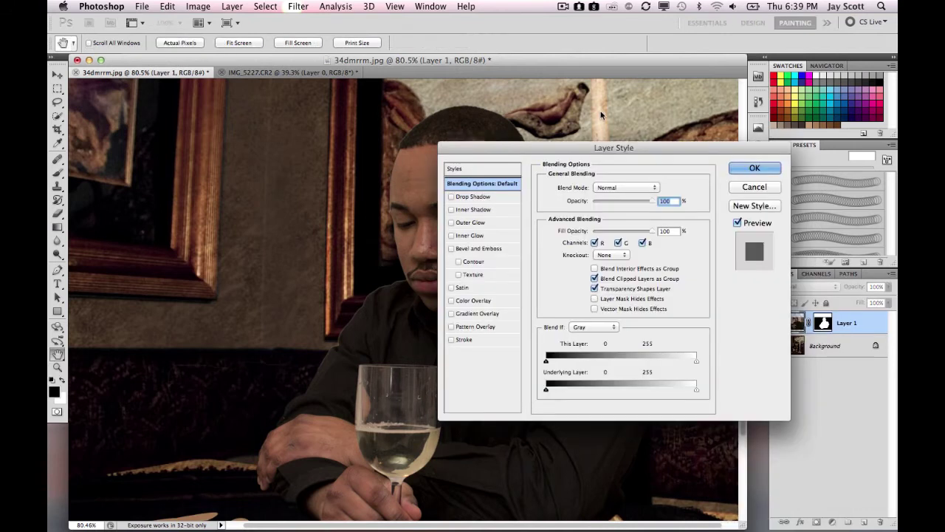
drag(483, 151, 539, 150)
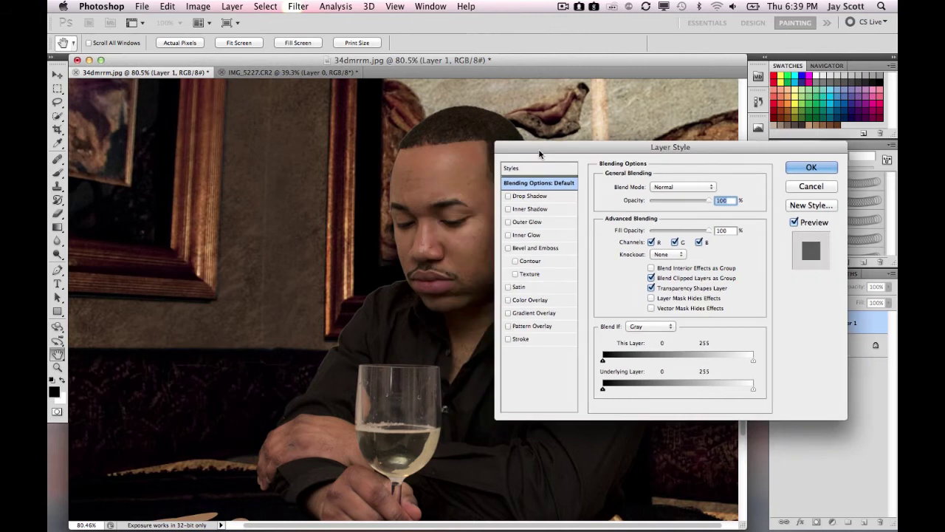
Add an Inner Shadow to the man's layer with Normal blend mode and a size of 21 px.
click(524, 210)
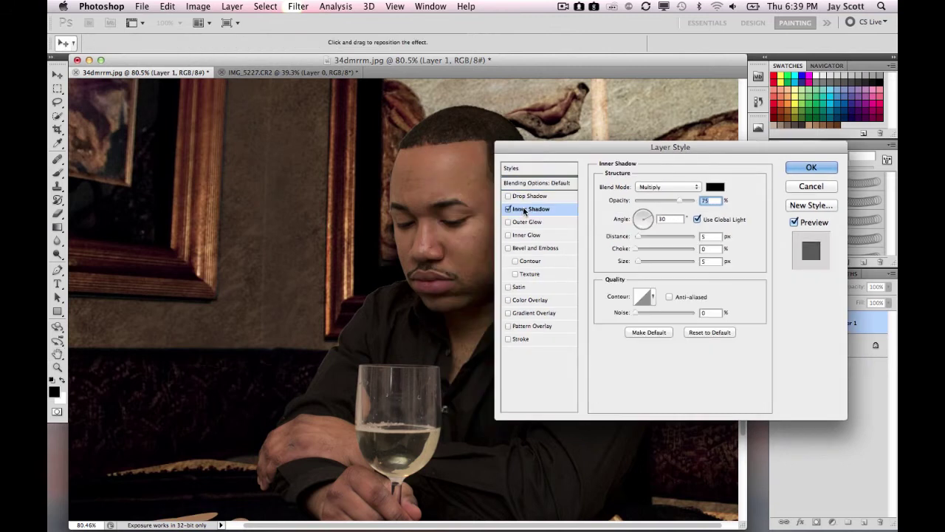
click(676, 188)
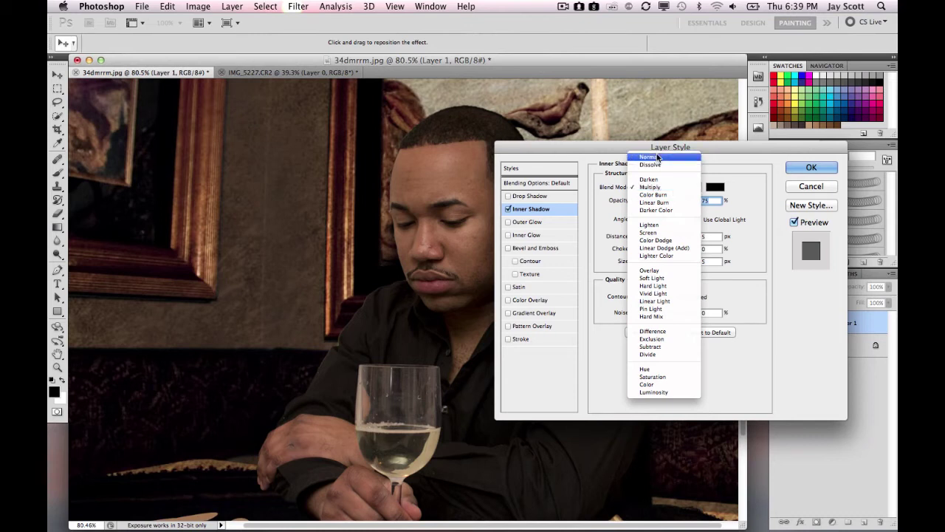
click(659, 158)
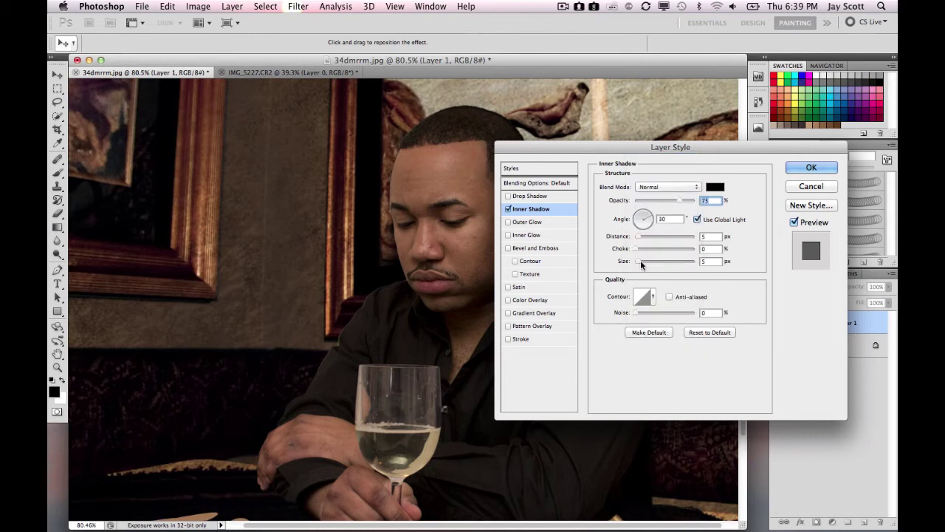
drag(626, 151, 663, 151)
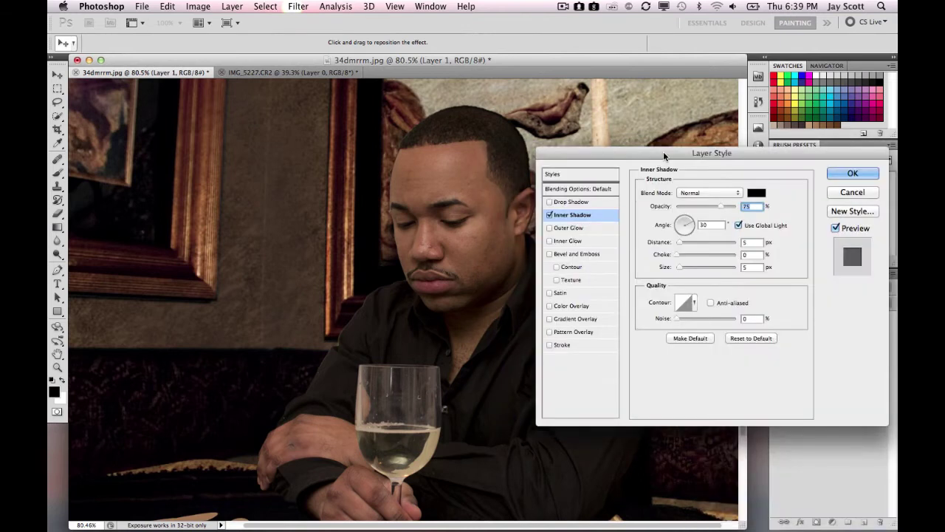
click(680, 271)
drag(680, 270, 688, 272)
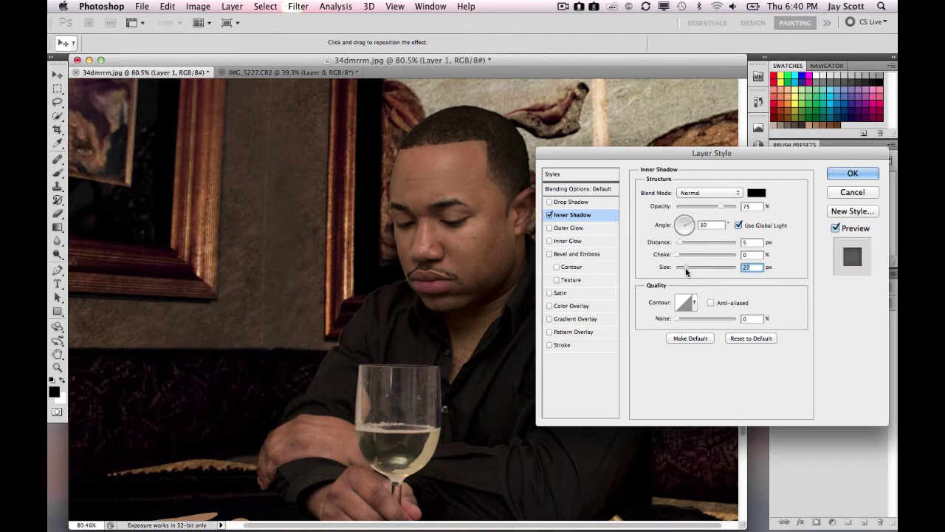
drag(684, 271, 683, 271)
Turn off the Inner Shadow and enable an Inner Glow with Normal blend mode on the man's layer.
click(550, 241)
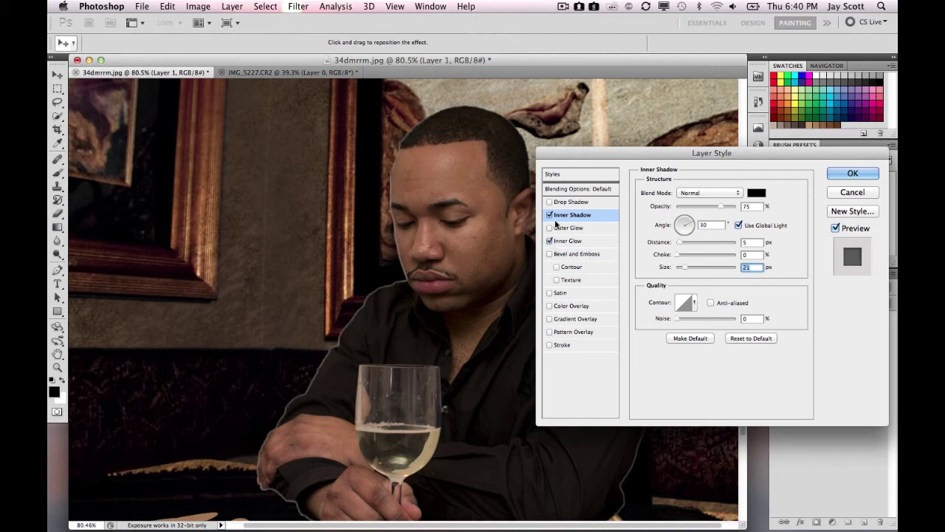
click(549, 215)
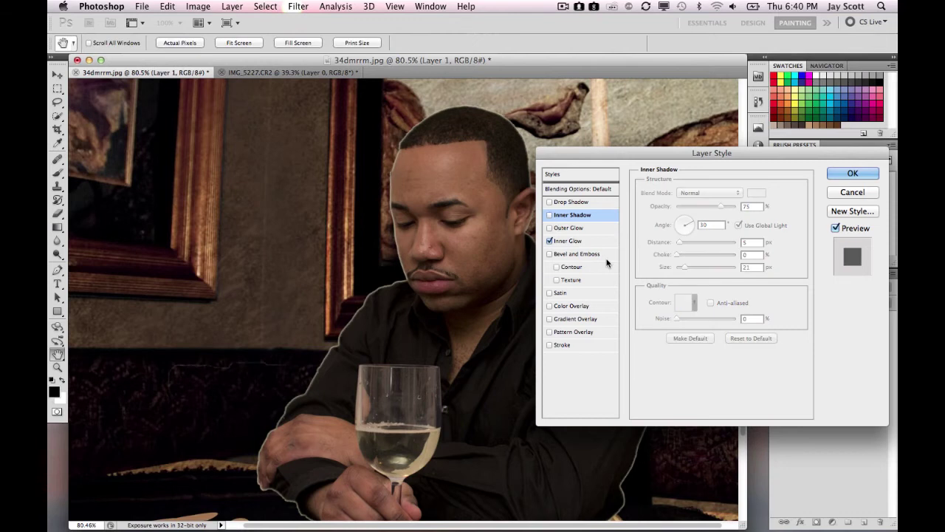
click(579, 241)
click(709, 192)
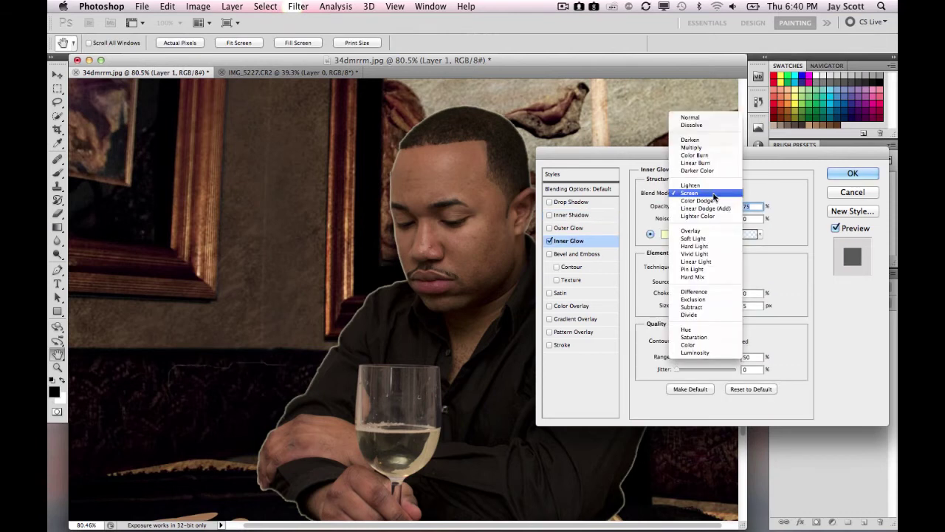
click(691, 117)
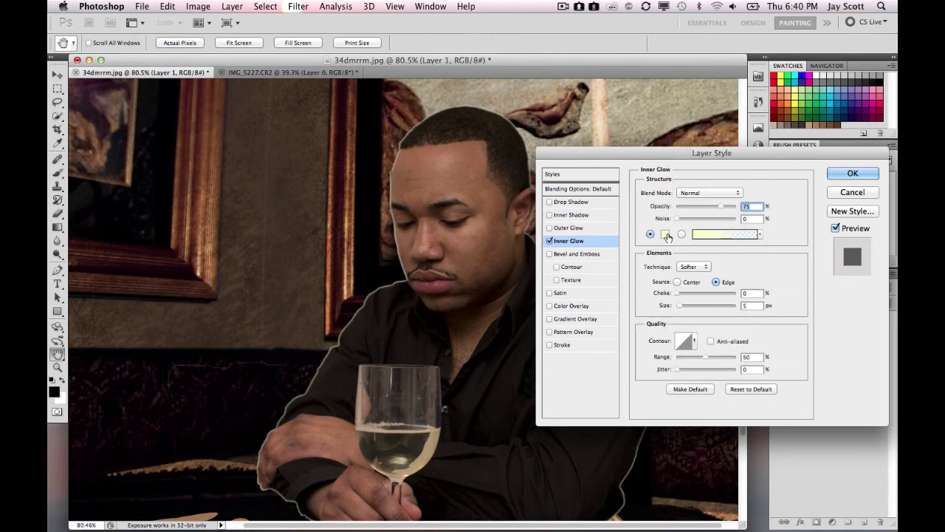
Try black (#000000) as the Inner Glow color.
click(666, 235)
drag(502, 325, 466, 358)
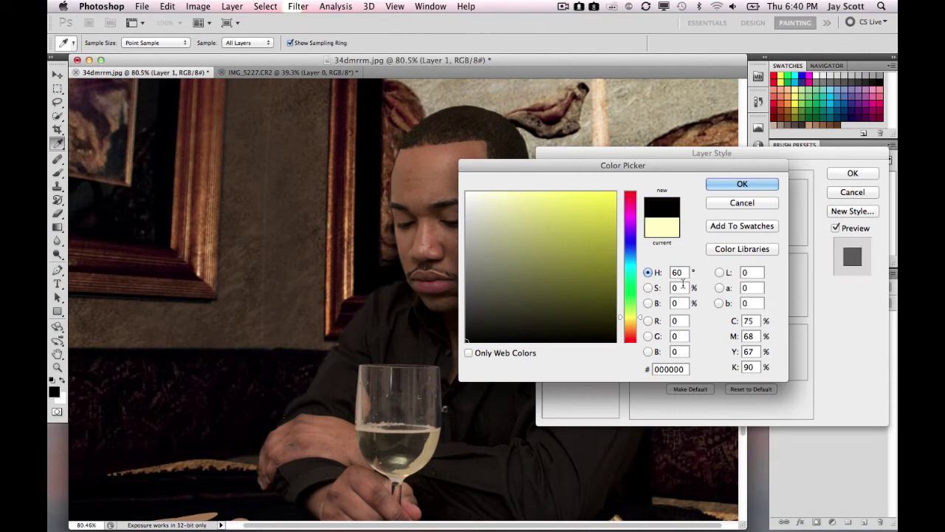
click(728, 205)
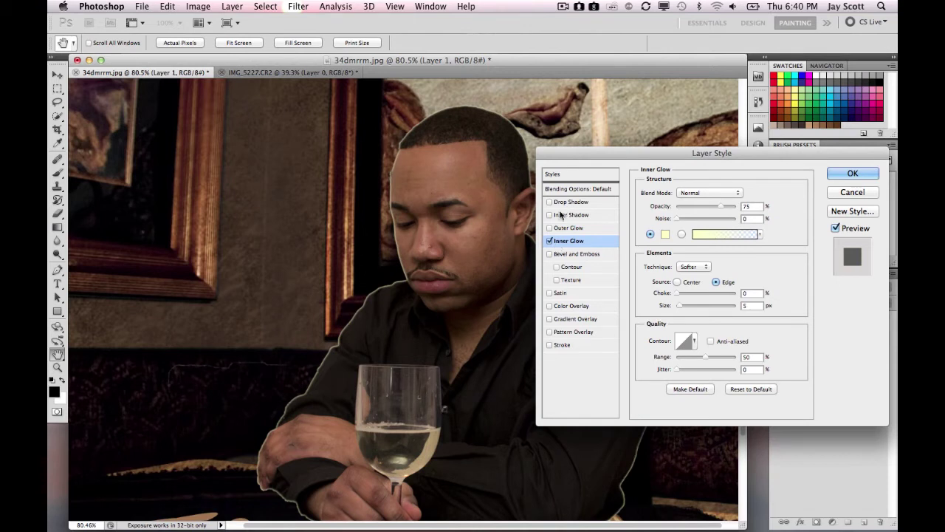
Toggle the Inner Shadow on and off again to compare its effect alongside the Inner Glow.
click(565, 214)
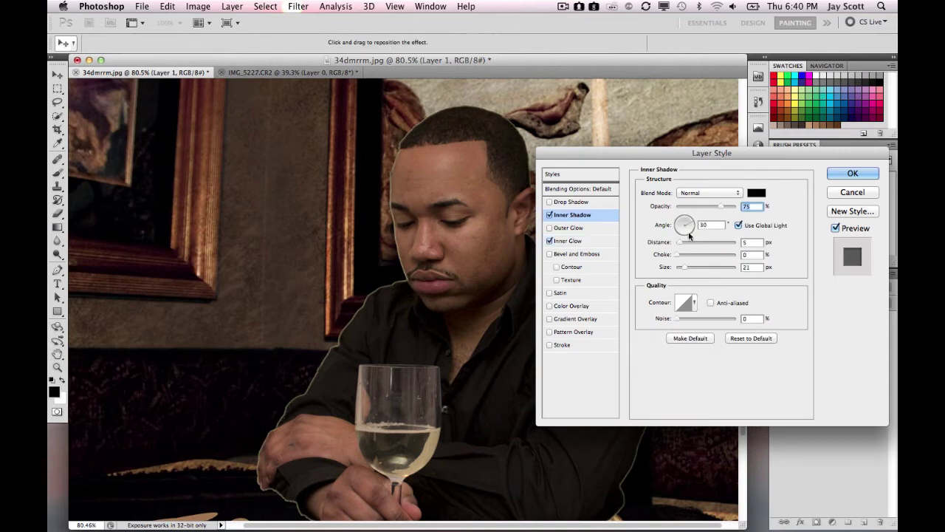
click(549, 215)
click(550, 215)
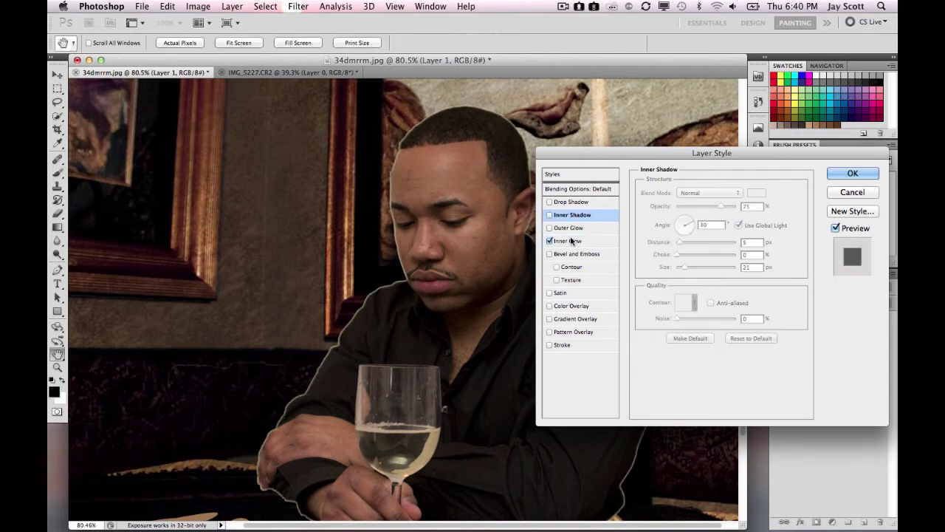
Set the Inner Glow color on the man's layer to near-black (#010101).
click(572, 241)
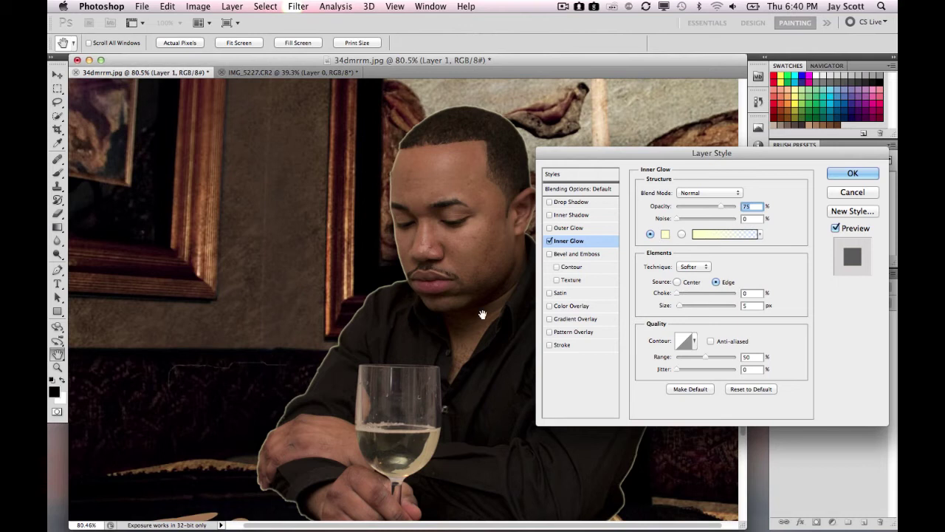
click(665, 235)
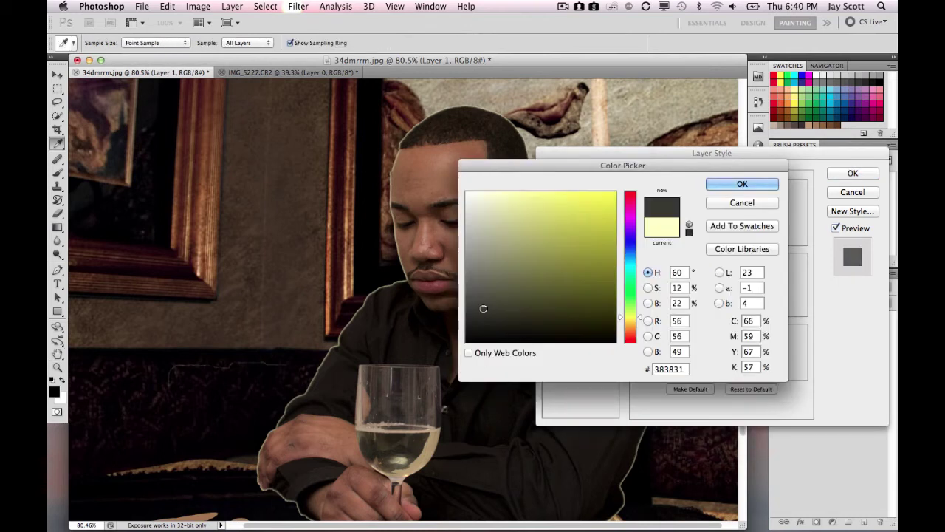
drag(483, 308, 483, 341)
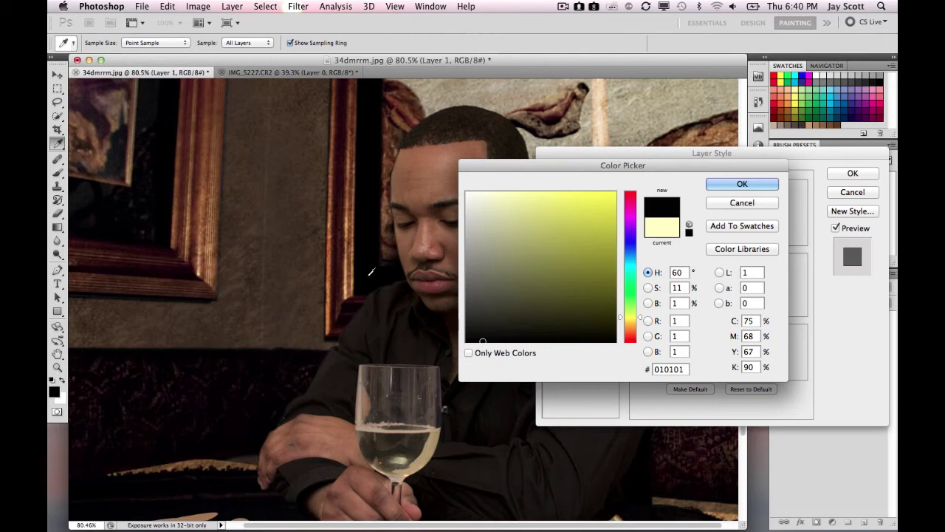
click(743, 184)
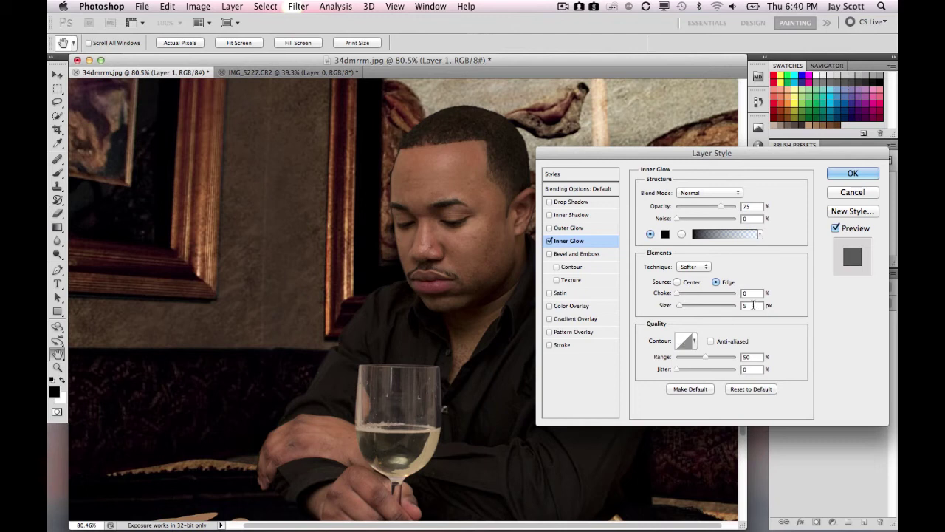
Set the Inner Glow size to 3 px, adjust its opacity, and apply the layer style.
drag(752, 305, 729, 310)
text(3)
click(754, 292)
click(721, 212)
mouse_move(711, 204)
mouse_down()
mouse_move(684, 202)
mouse_move(707, 208)
mouse_up()
key(Down)
drag(712, 210, 711, 211)
drag(688, 206, 718, 209)
click(851, 173)
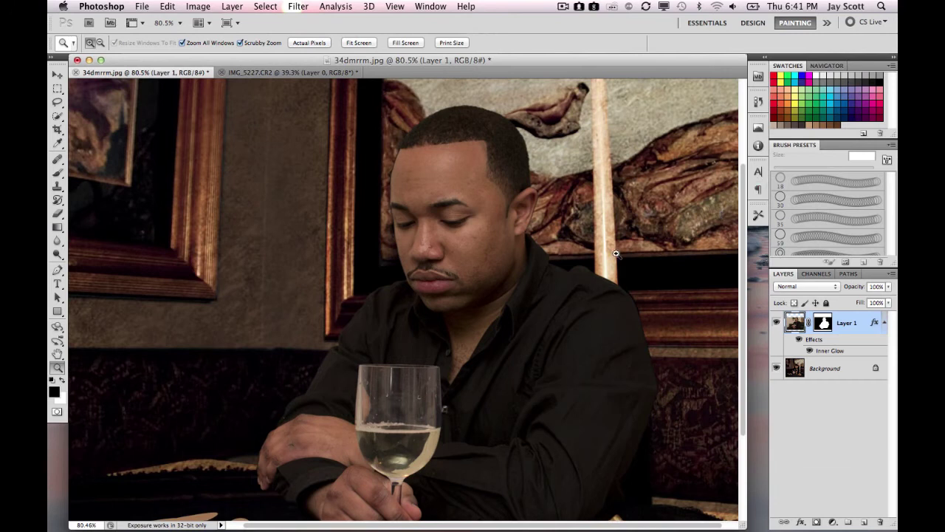
Compare the composite with the original cover by hiding and showing the man's layer.
drag(616, 254, 500, 279)
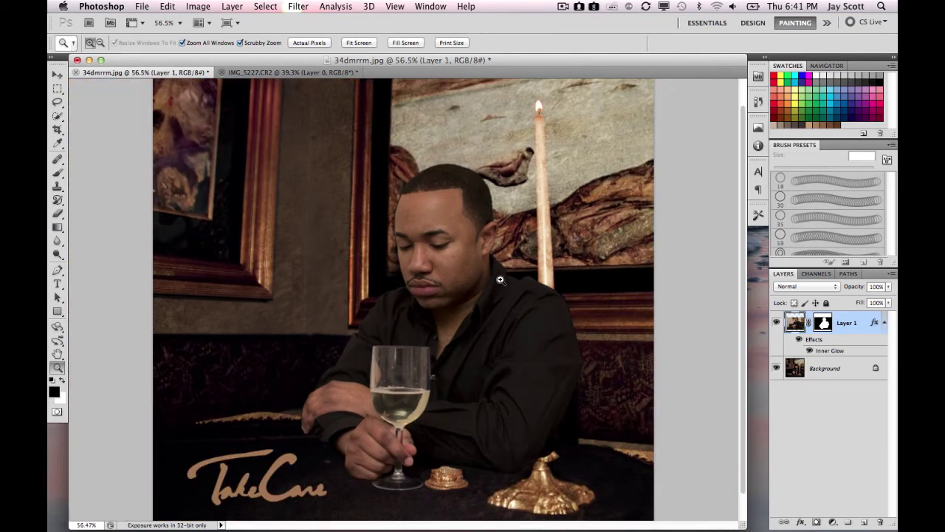
drag(501, 279, 500, 279)
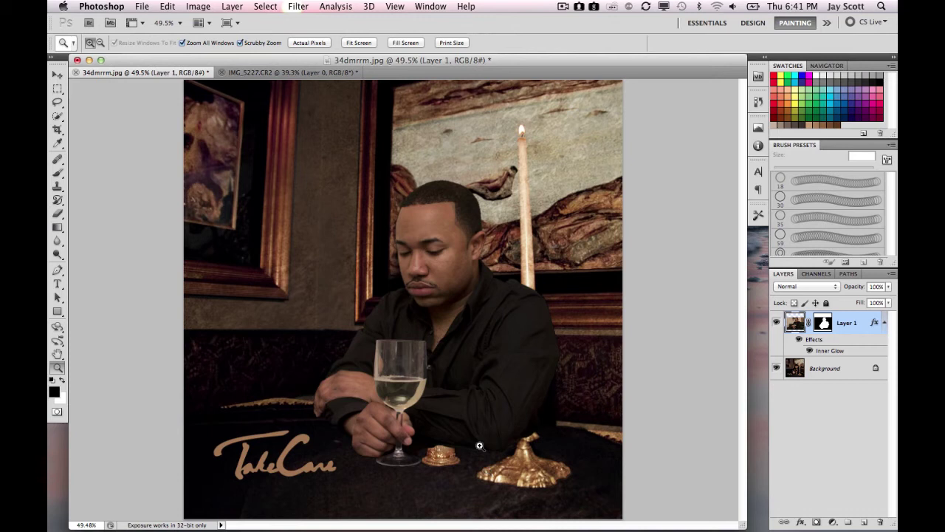
drag(479, 446, 479, 446)
scroll(479, 445, down, 2)
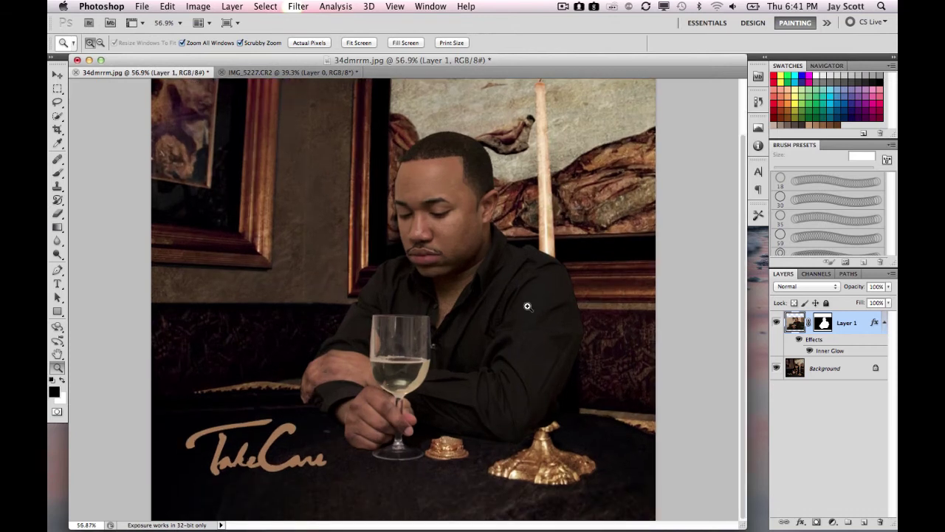
click(776, 323)
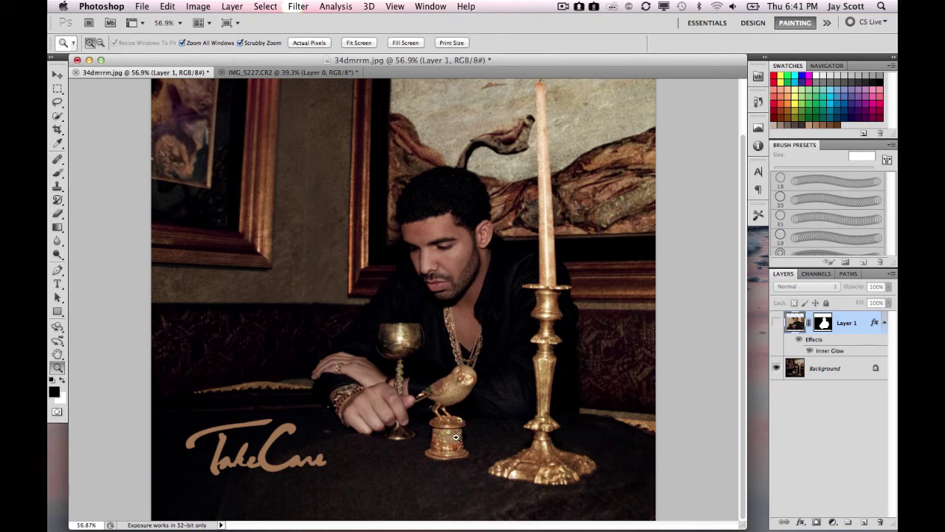
click(776, 323)
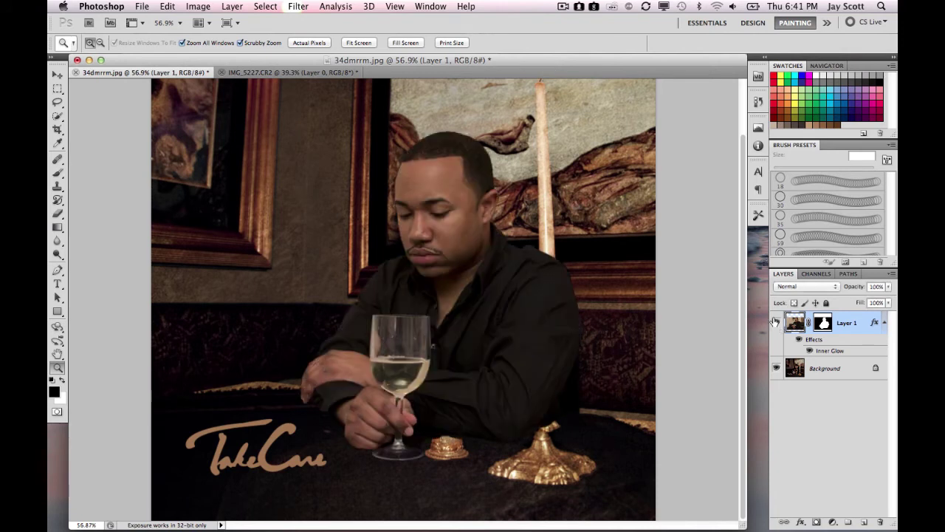
Hide the man's layer and place a square marquee selection over the plain black tablecloth below the goblet.
click(776, 323)
drag(544, 394, 550, 399)
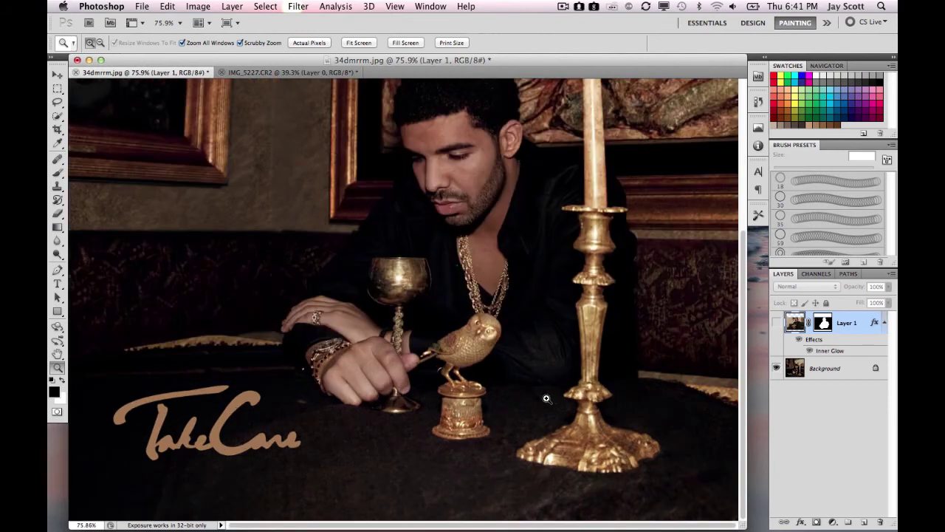
click(57, 88)
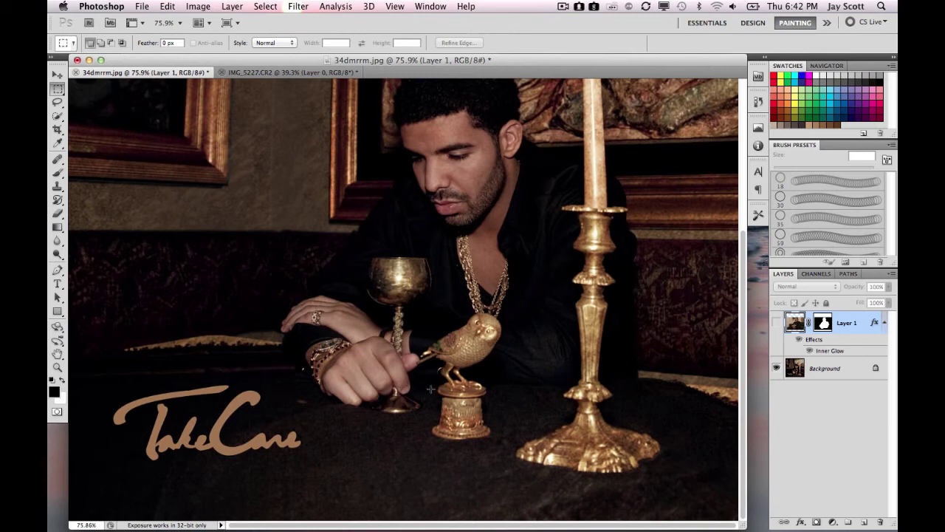
drag(430, 377, 501, 448)
drag(466, 413, 422, 455)
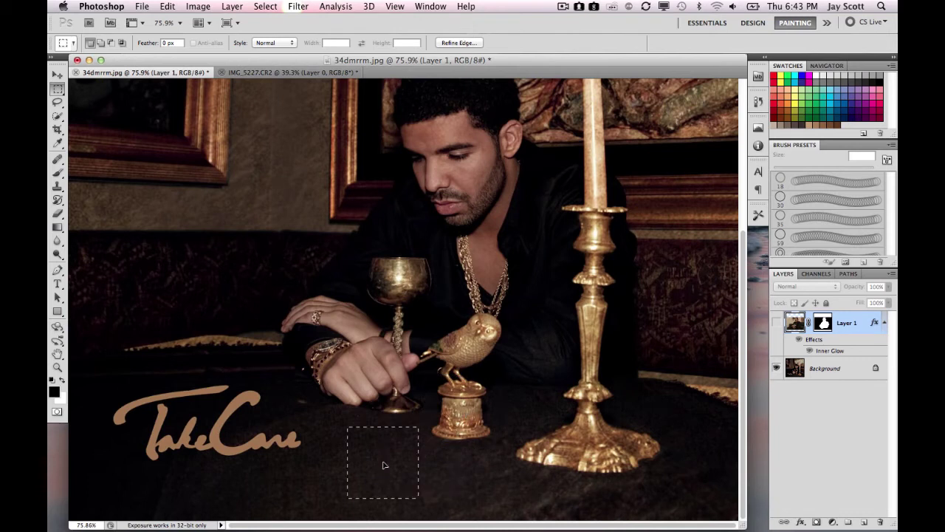
drag(384, 465, 378, 467)
Copy the selected tablecloth area from the Background onto a new layer and check the patch on its own.
drag(823, 374, 849, 325)
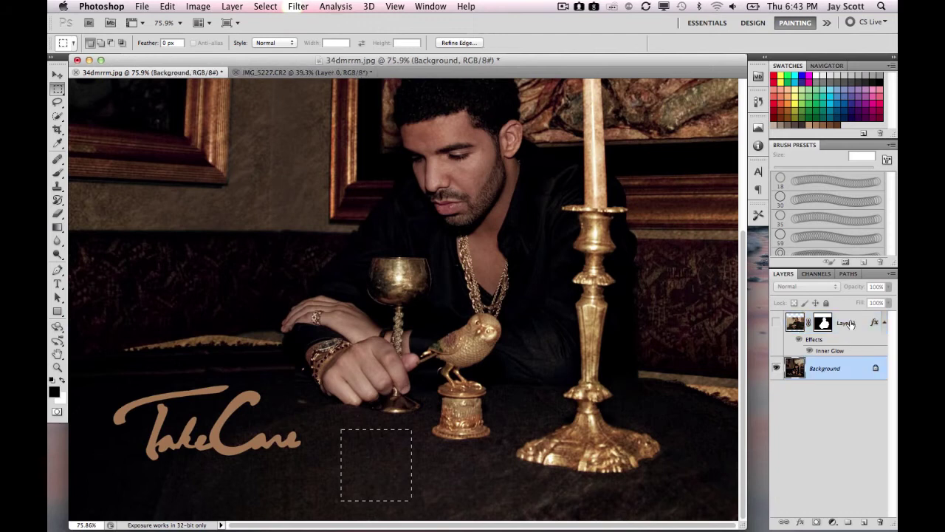
click(849, 325)
click(776, 324)
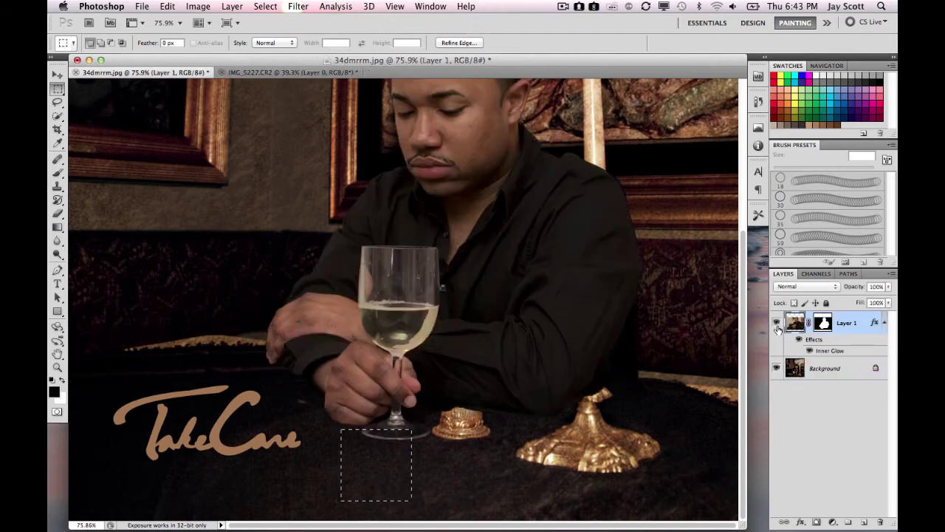
click(778, 327)
click(778, 327)
click(827, 372)
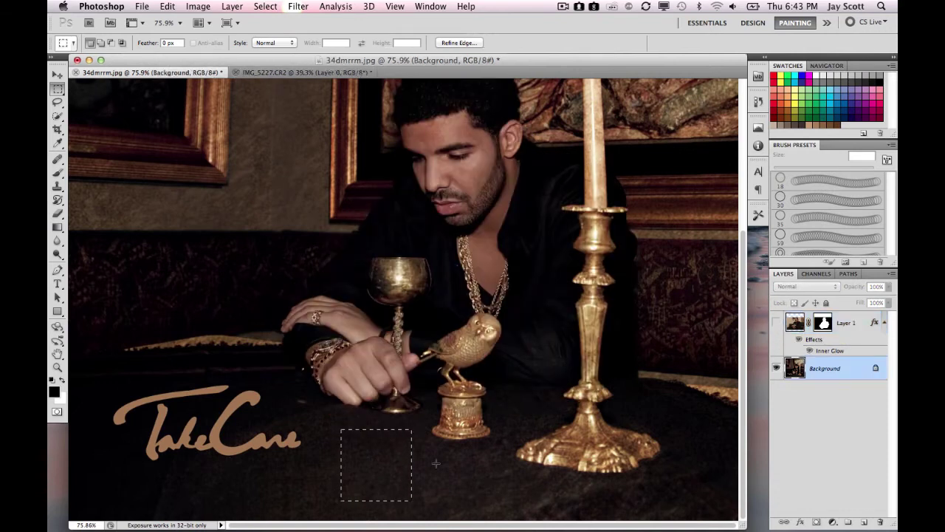
right_click(373, 465)
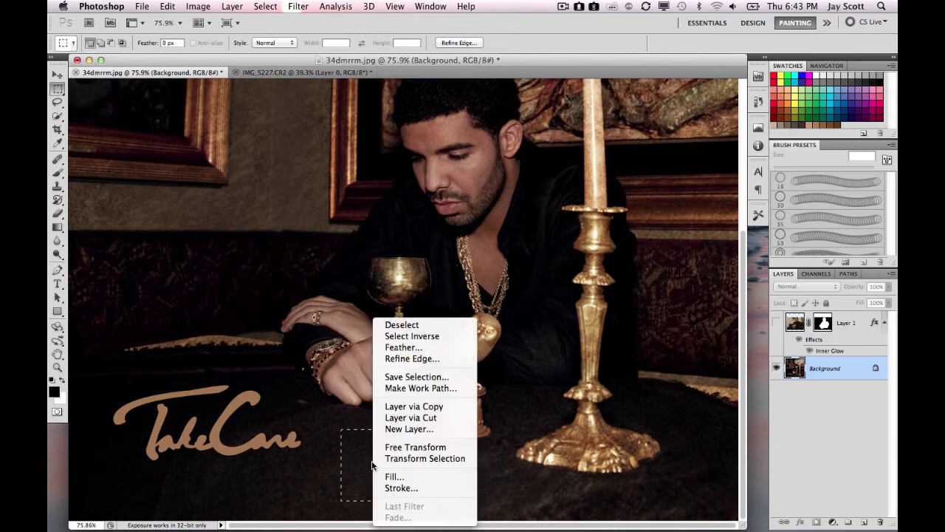
click(412, 407)
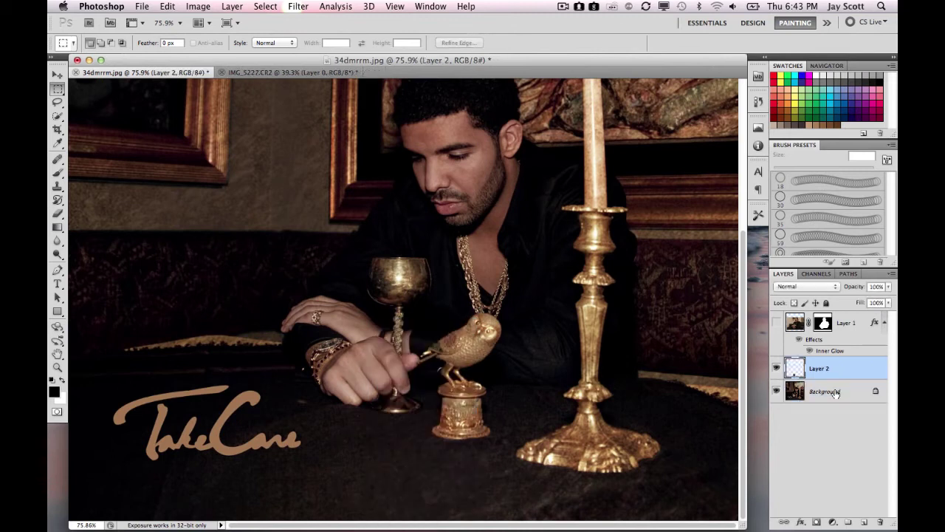
click(777, 393)
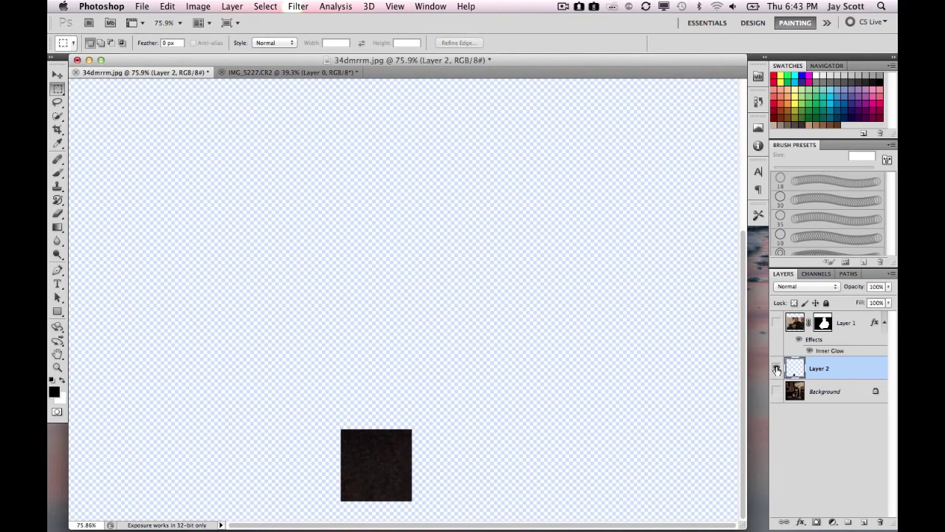
click(776, 392)
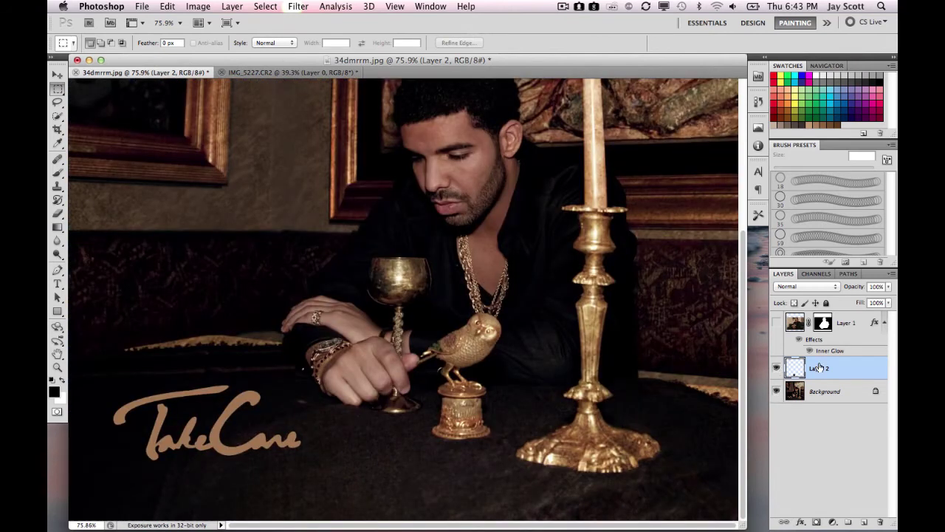
Move the tablecloth patch over the gold pedestal under the bird and merge it with the Background layer.
click(58, 76)
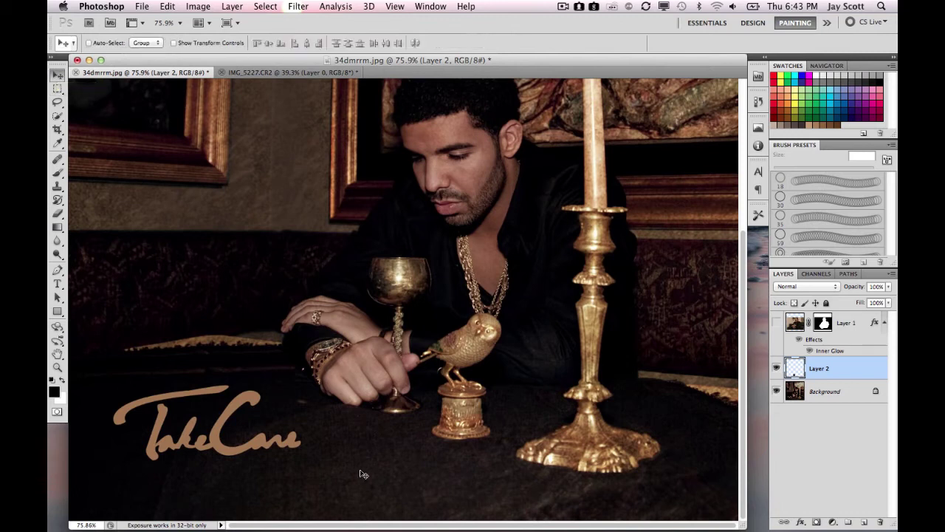
drag(363, 474, 446, 419)
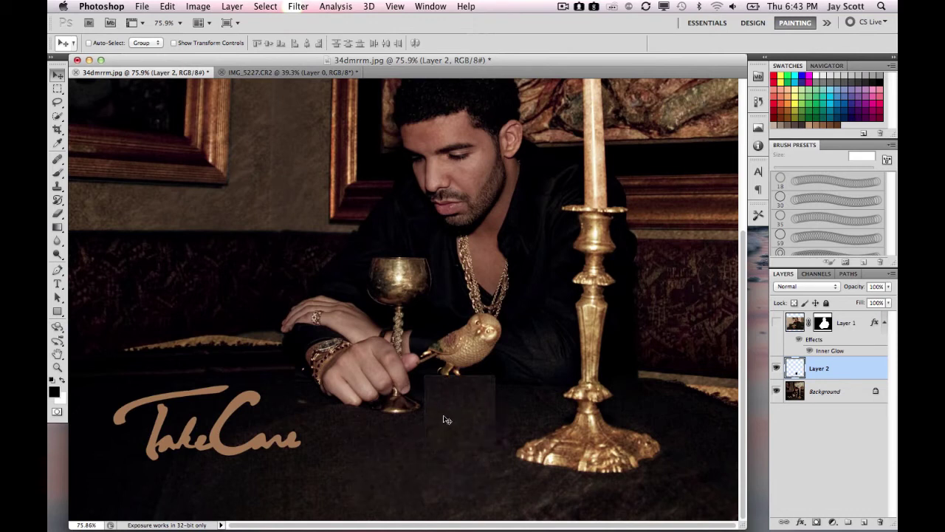
shift+click(822, 396)
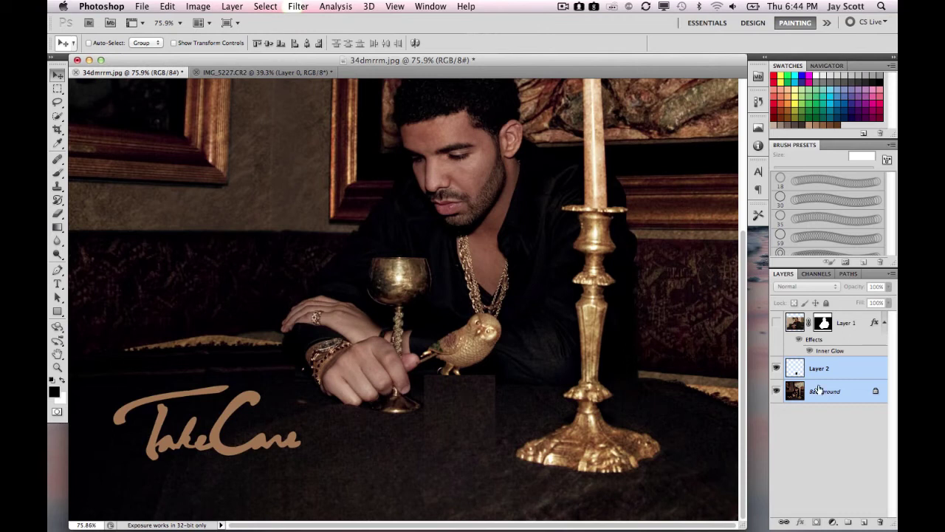
right_click(818, 389)
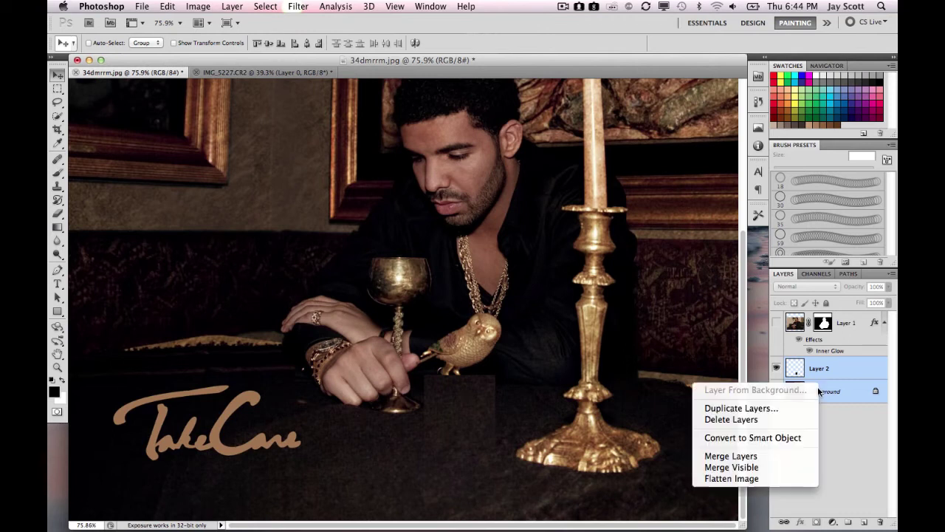
click(746, 456)
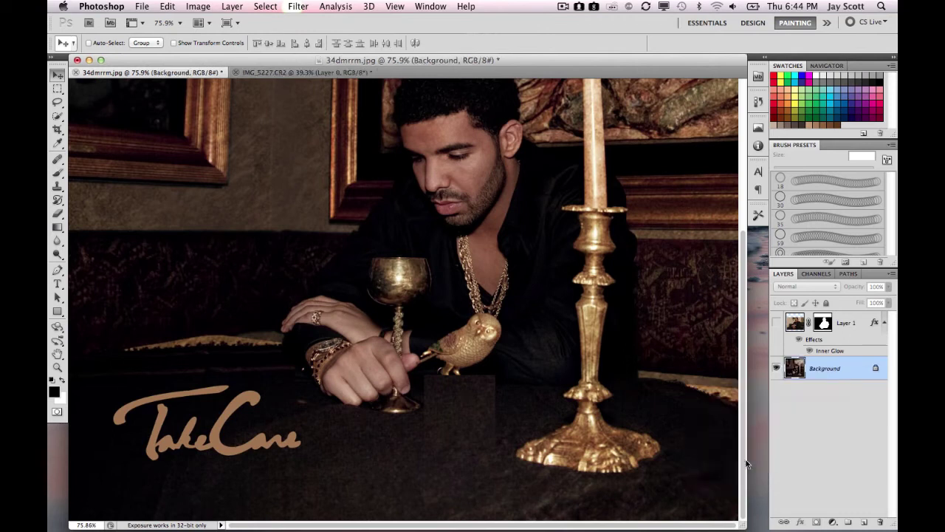
Blend the patch's edges into the tablecloth with a size 40 Healing Brush sampling nearby cloth, and check against the man's layer.
click(58, 160)
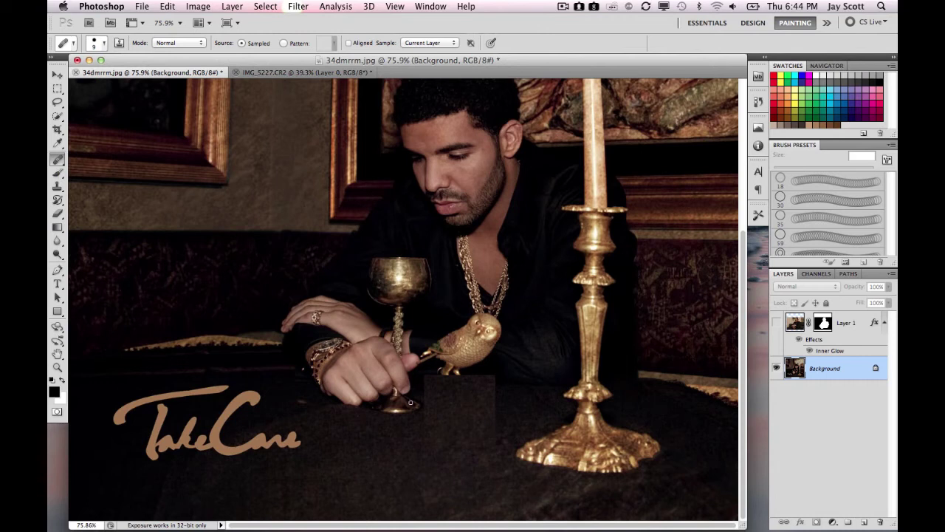
key(bracketright)
key(bracketright)
key(bracketright)
key(bracketright)
drag(420, 447, 424, 426)
mouse_move(493, 437)
mouse_down()
mouse_move(495, 418)
mouse_move(474, 438)
mouse_up()
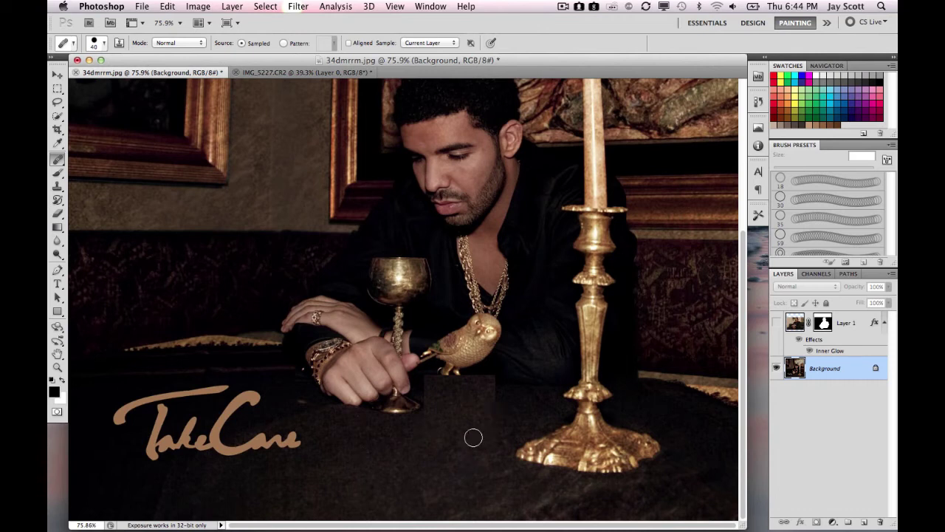
alt+click(357, 480)
click(493, 415)
drag(493, 416, 491, 401)
mouse_move(420, 422)
mouse_down()
mouse_move(426, 401)
mouse_move(467, 439)
mouse_up()
click(776, 324)
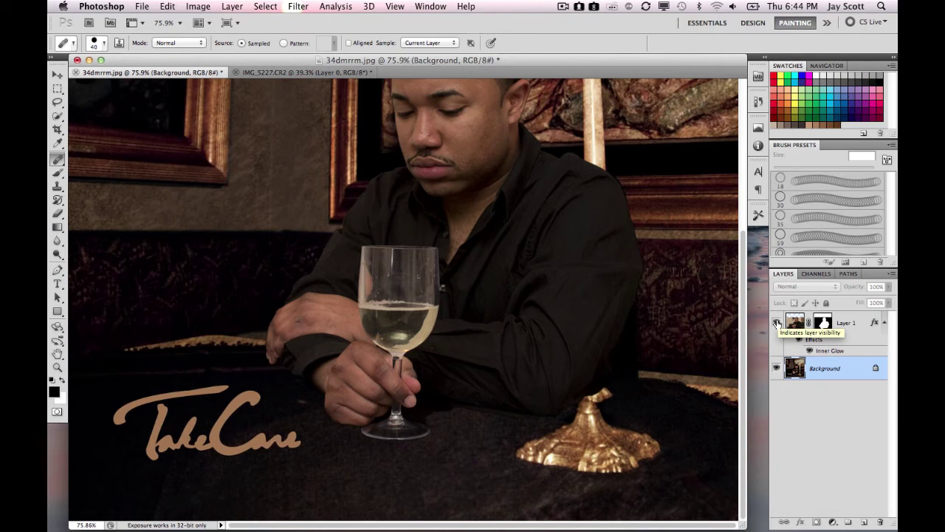
click(776, 324)
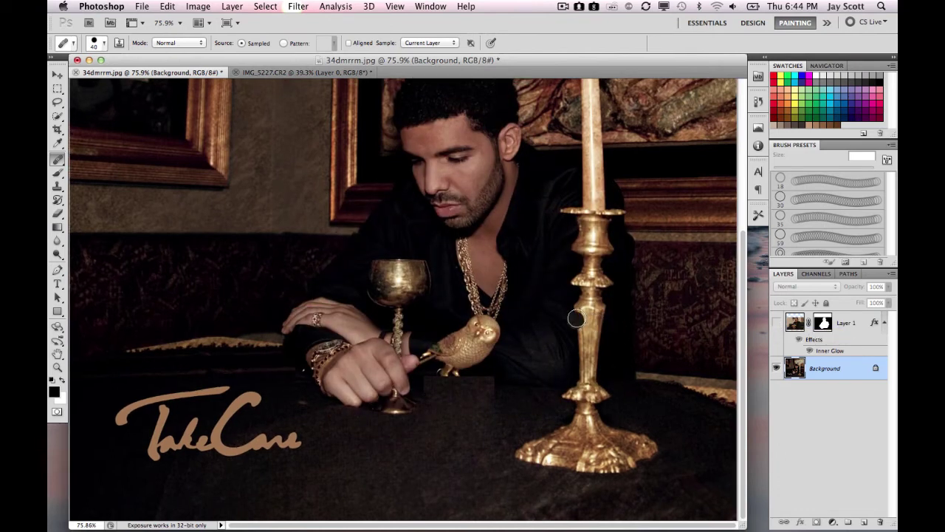
Select the candlestick and its candle on the Background layer with the Quick Selection tool, from the base up to the wick.
scroll(577, 320, down, 2)
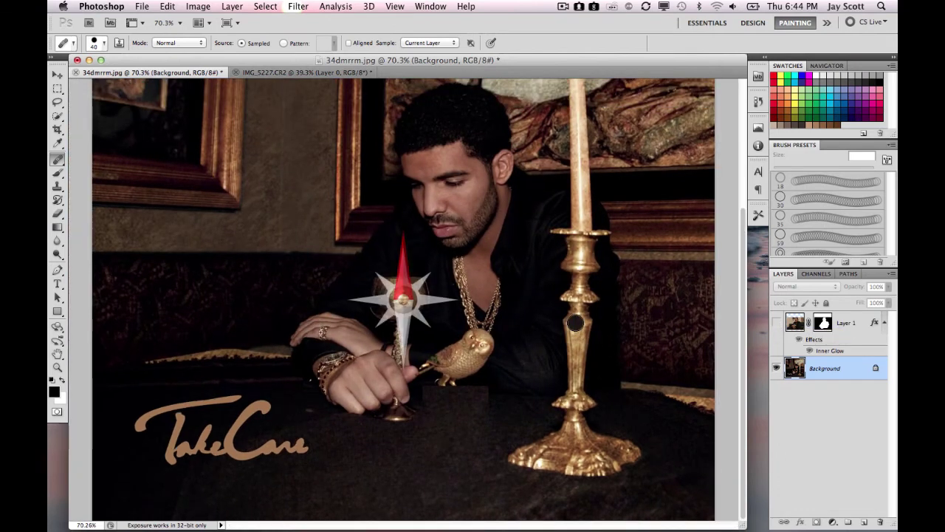
scroll(491, 322, down, 1)
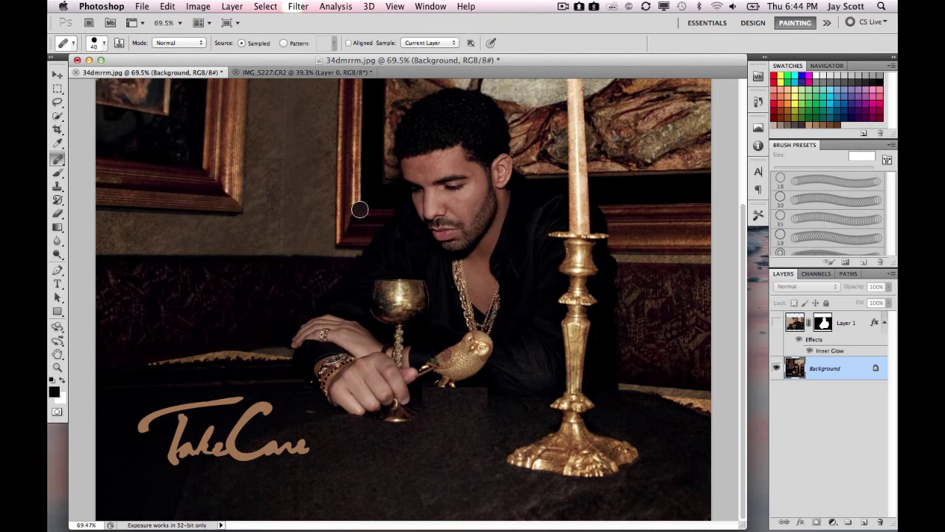
key(w)
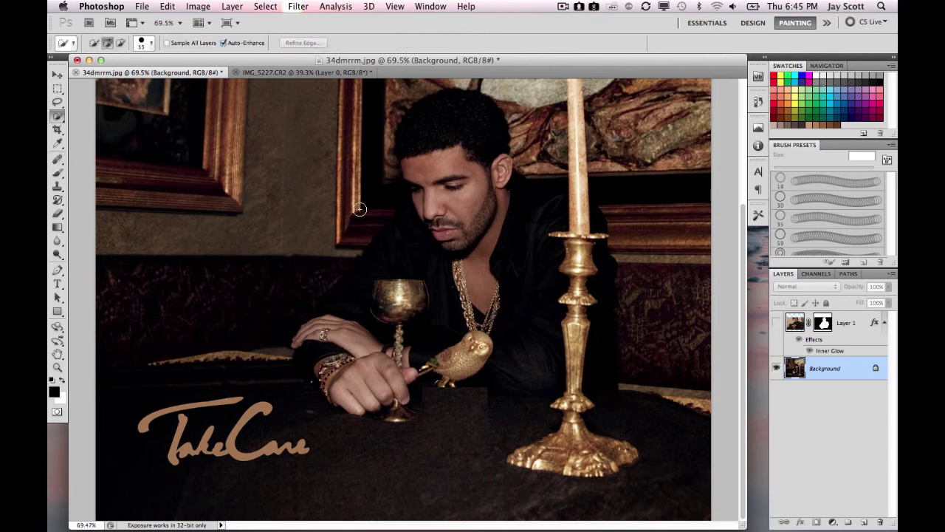
scroll(481, 273, down, 2)
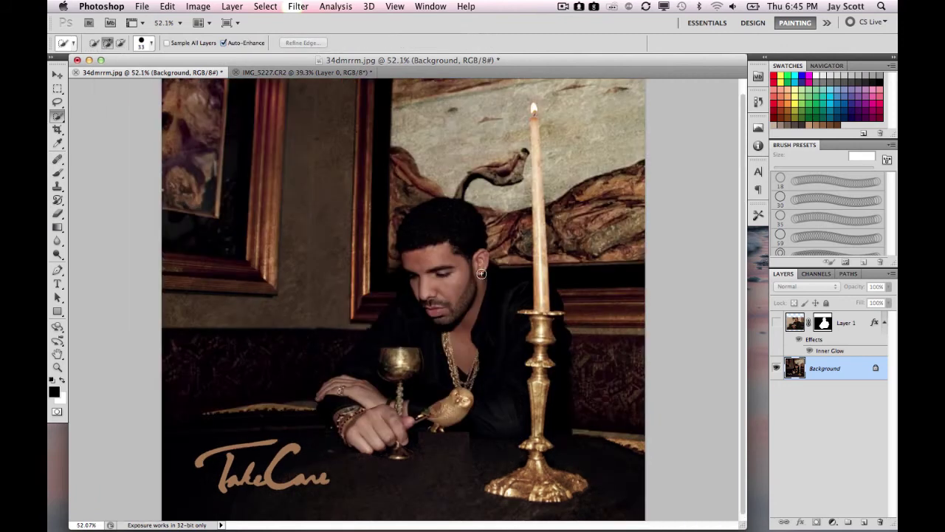
scroll(480, 273, up, 1)
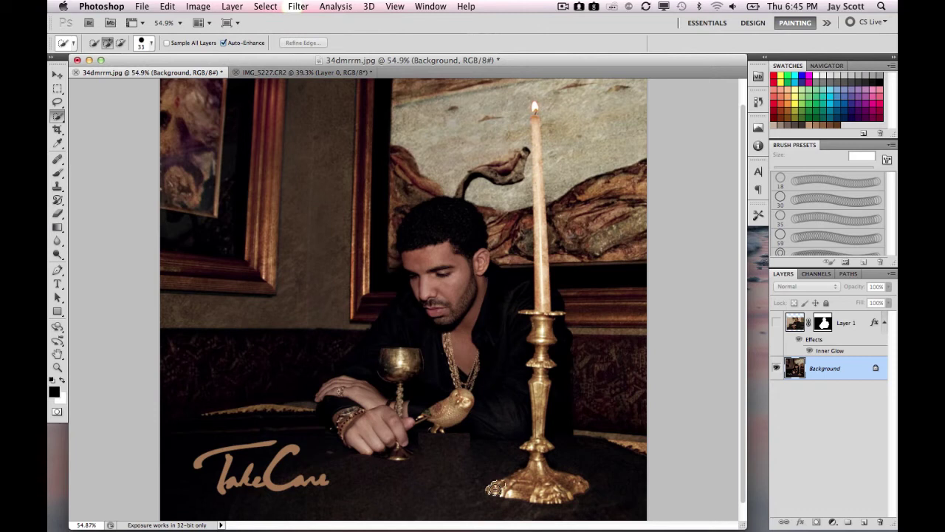
mouse_move(533, 488)
mouse_down()
mouse_move(567, 492)
mouse_move(531, 444)
mouse_move(543, 356)
mouse_move(533, 305)
mouse_move(546, 290)
mouse_move(534, 120)
mouse_up()
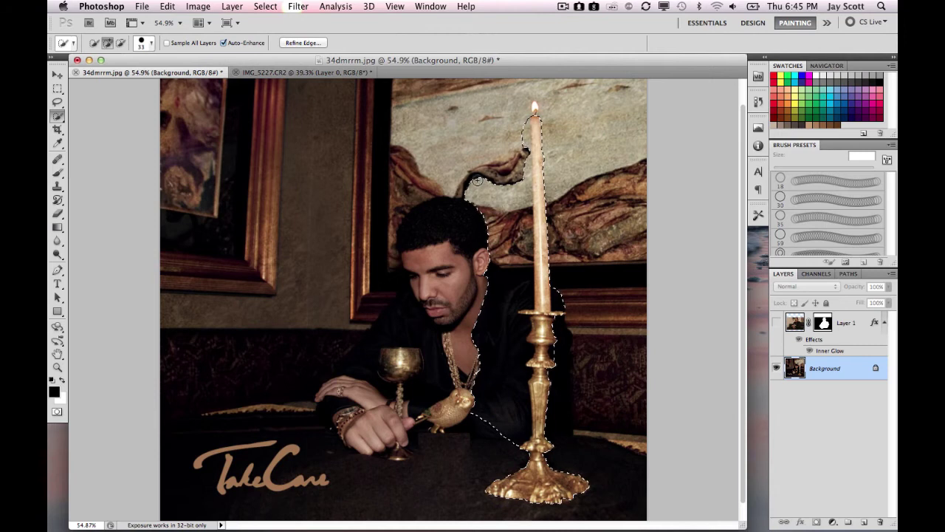
Subtract the man's head, his black shirt and the painting beside the candle from the candlestick selection.
mouse_move(478, 180)
mouse_down()
mouse_move(496, 249)
mouse_move(483, 311)
mouse_move(484, 408)
mouse_move(513, 443)
mouse_move(524, 420)
mouse_up()
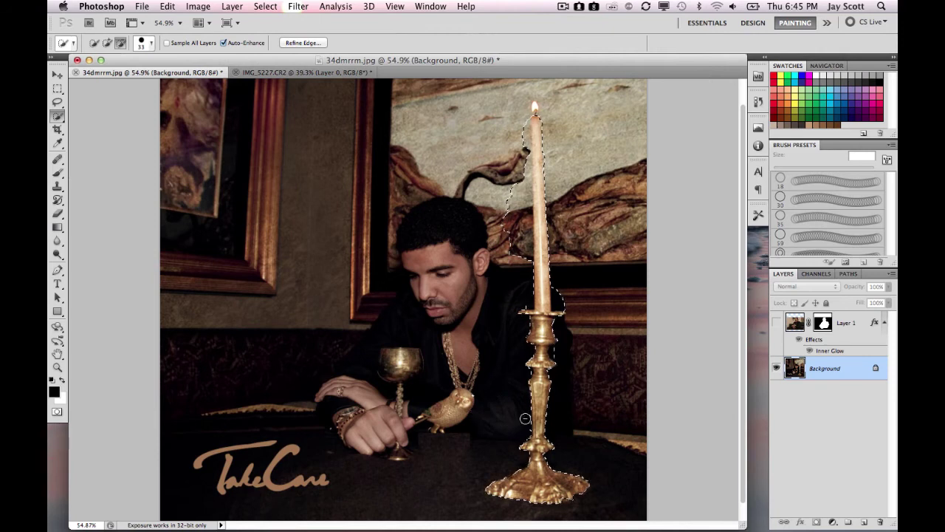
key(shift)
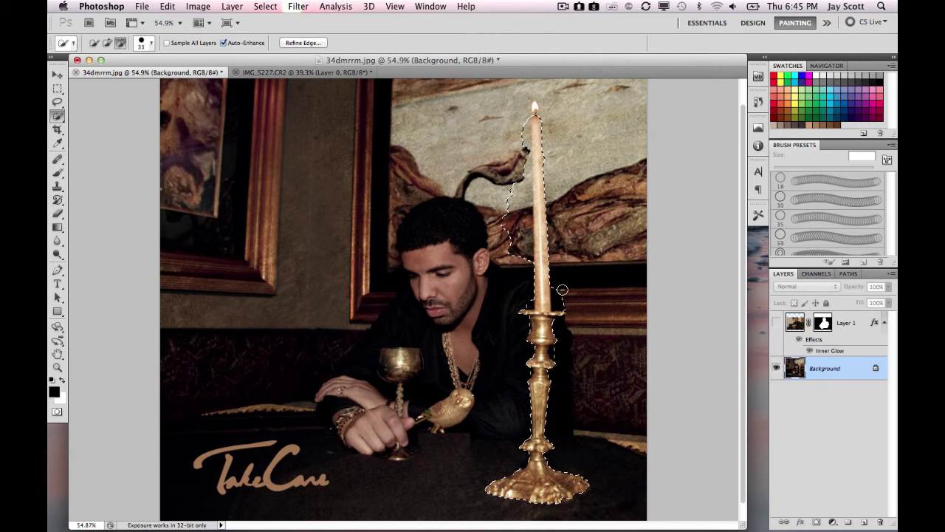
key(shift)
key(alt)
key(alt)
key(alt)
mouse_move(521, 263)
mouse_down()
mouse_move(515, 180)
mouse_move(525, 217)
mouse_up()
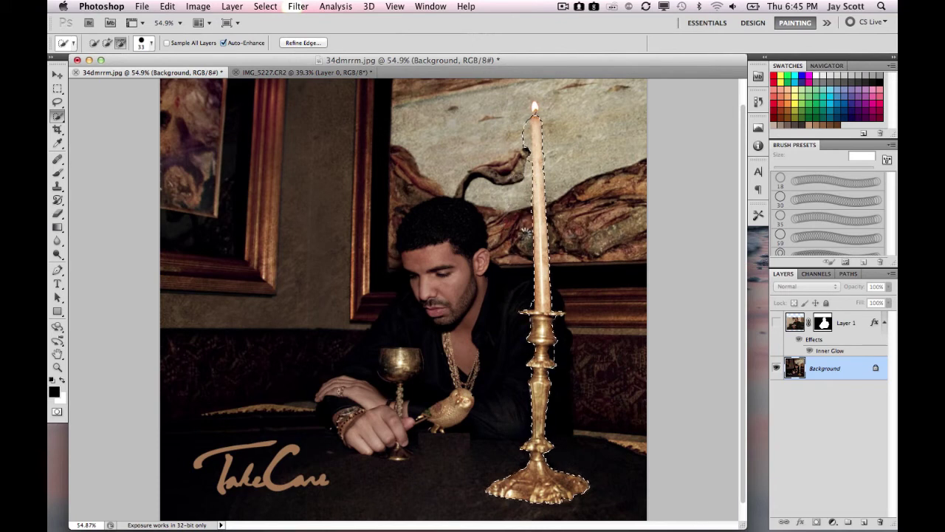
Reduce the Quick Selection brush to size 10 and subtract the black shirt beside the narrow neck above the candlestick's tapered stem.
scroll(535, 350, up, 1)
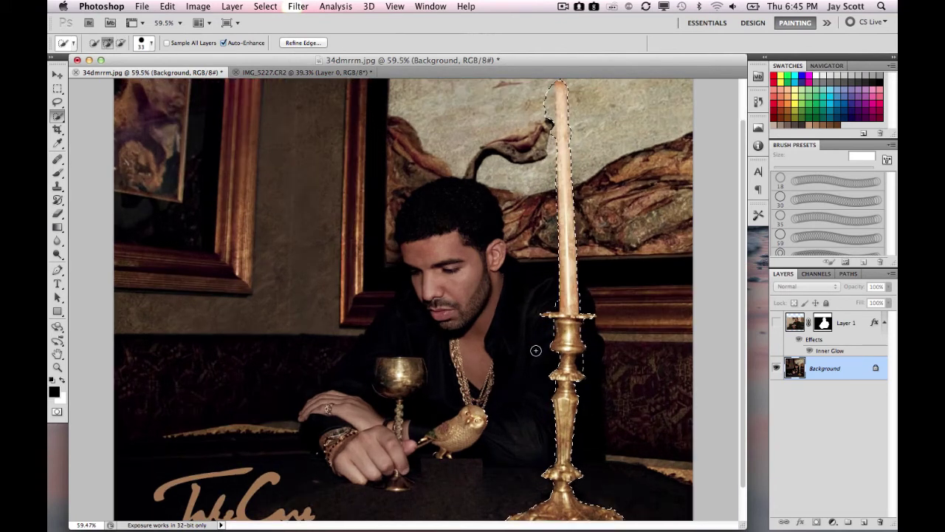
scroll(535, 351, up, 2)
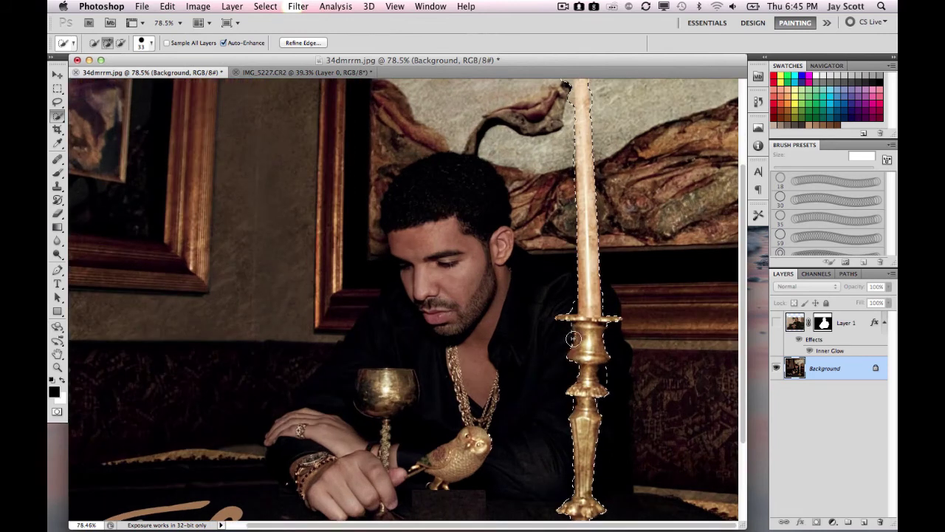
scroll(573, 338, up, 1)
scroll(573, 335, up, 2)
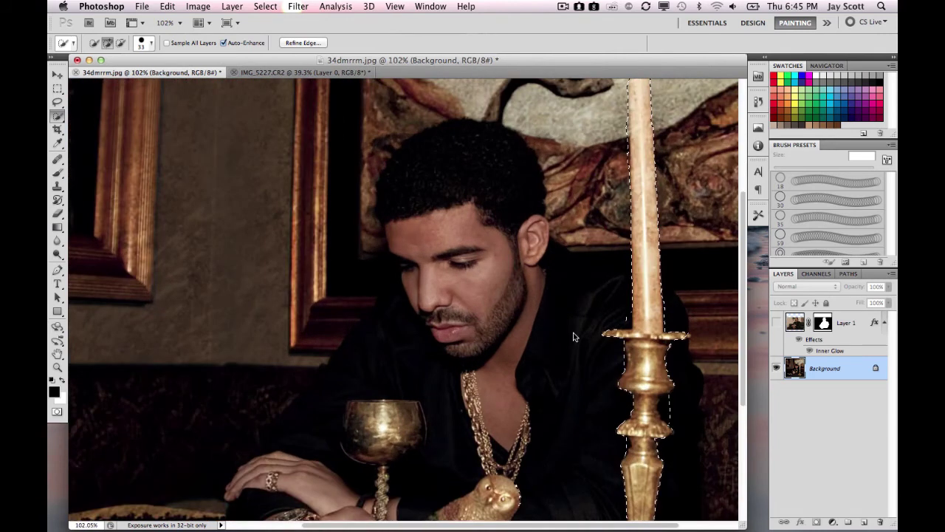
scroll(573, 333, right, 3)
scroll(573, 335, up, 1)
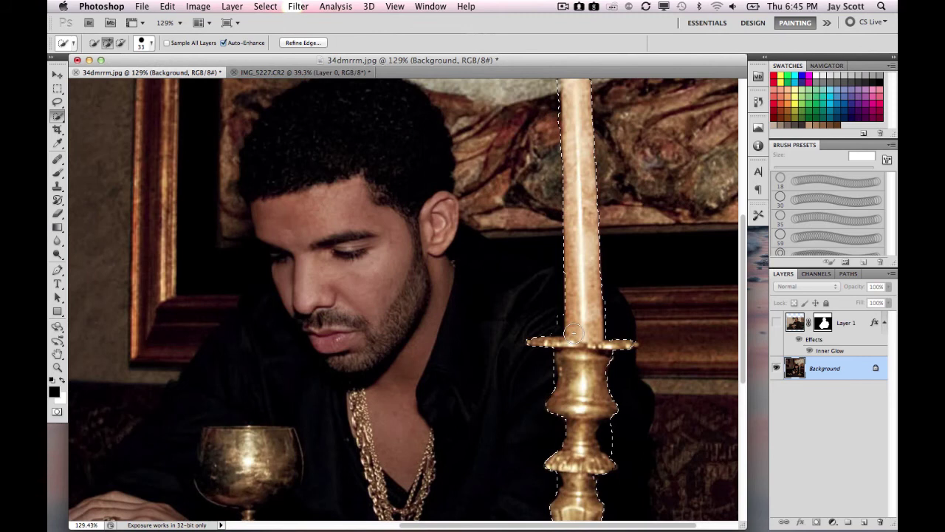
scroll(573, 335, down, 5)
scroll(573, 334, right, 3)
scroll(574, 333, up, 1)
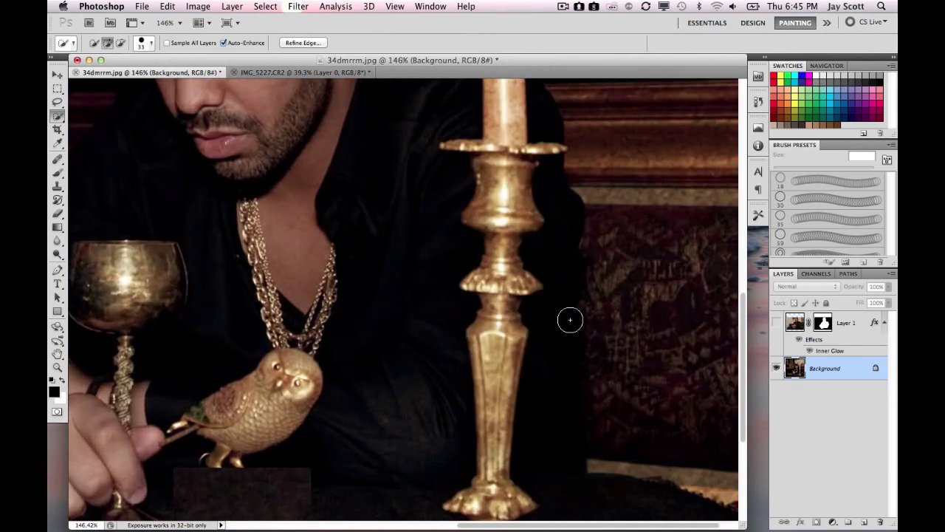
scroll(570, 320, up, 1)
scroll(570, 320, right, 3)
scroll(570, 320, up, 1)
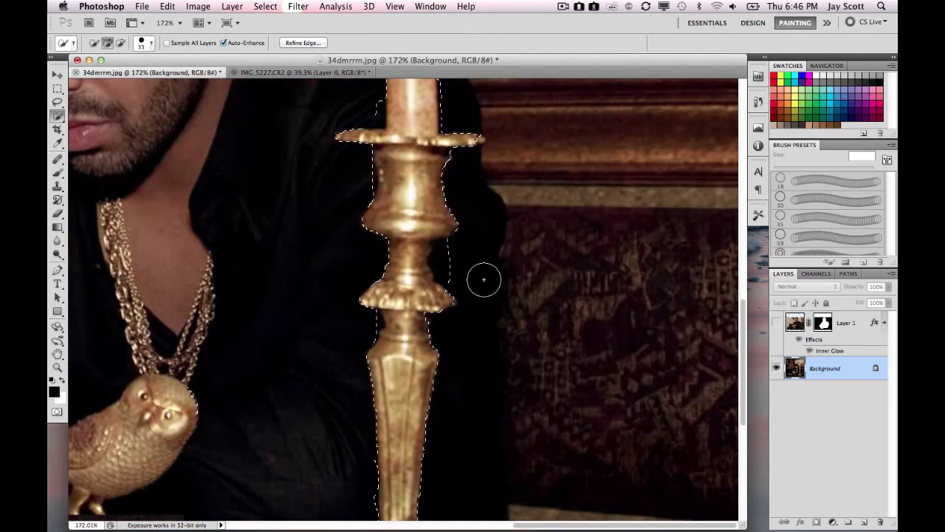
key(bracketleft)
key(bracketleft)
key(bracketleft)
key(bracketleft)
key(bracketleft)
key(alt)
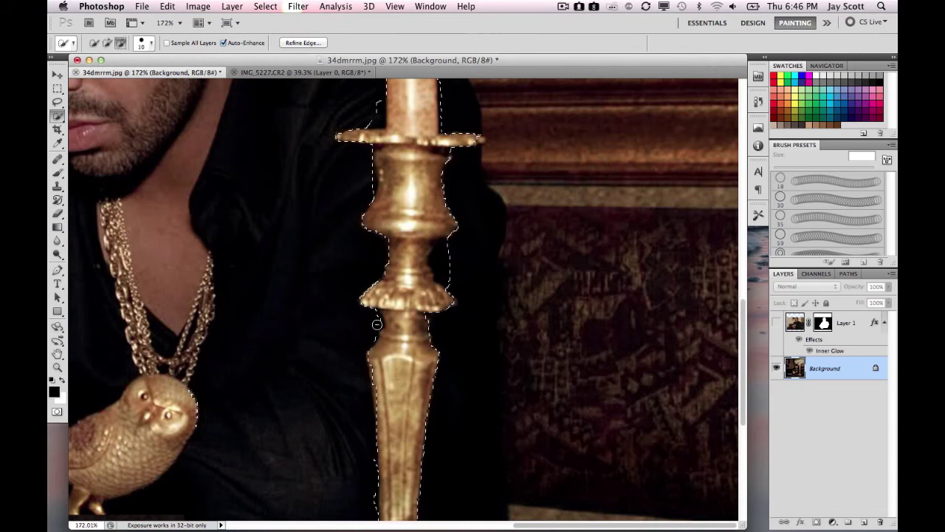
alt+click(376, 323)
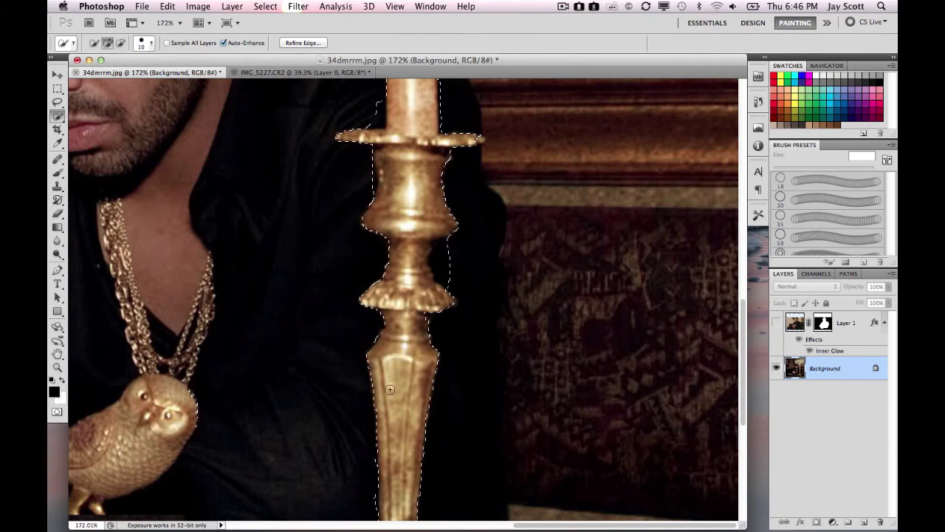
Tighten the selection along the edge of the tapered stem facing the bird, excluding the dark shirt and keeping all the gold.
scroll(390, 389, down, 3)
alt+click(370, 402)
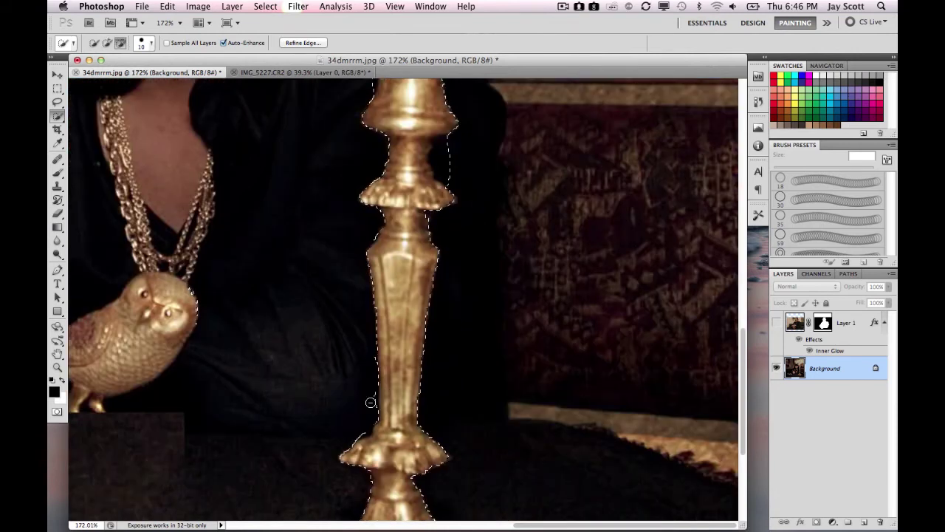
alt+click(372, 389)
alt+click(371, 354)
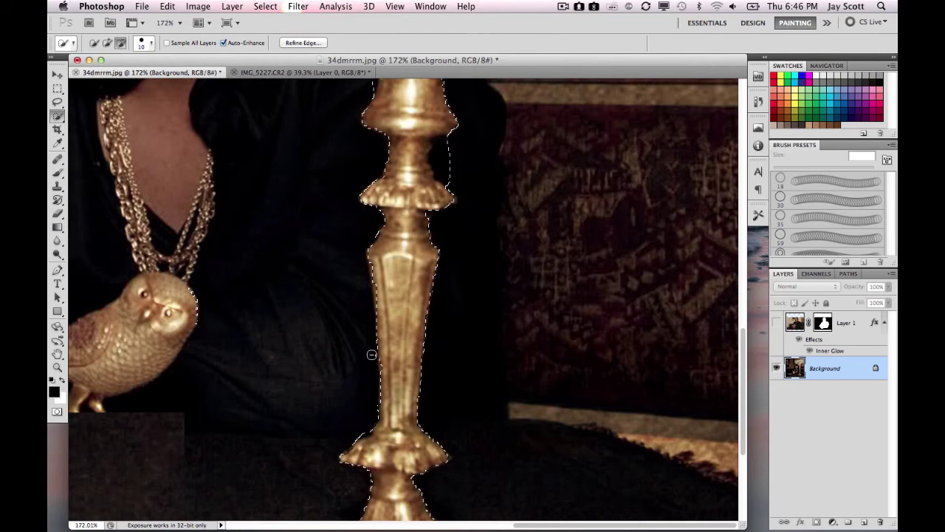
click(383, 359)
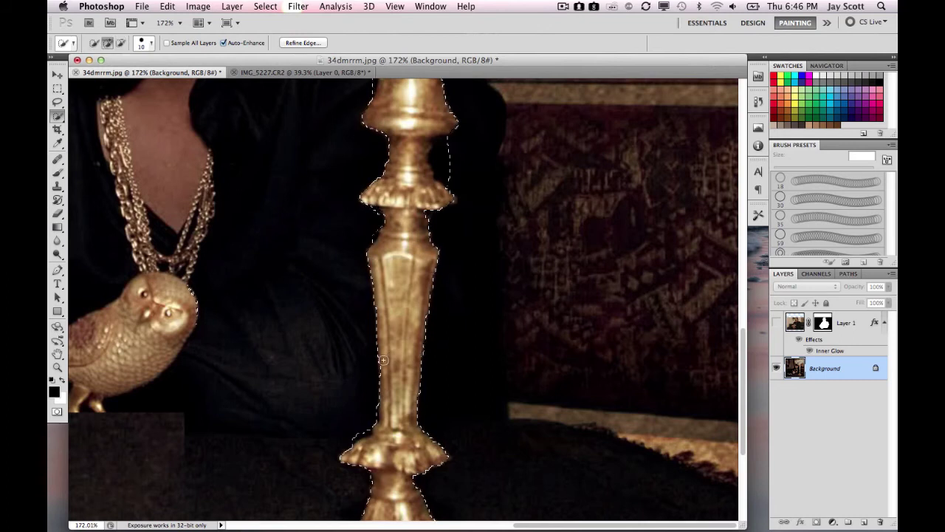
drag(383, 359, 384, 377)
Refine the selection around the scalloped collar above the base, and add the missing notch along the base's lower rim.
scroll(319, 373, down, 4)
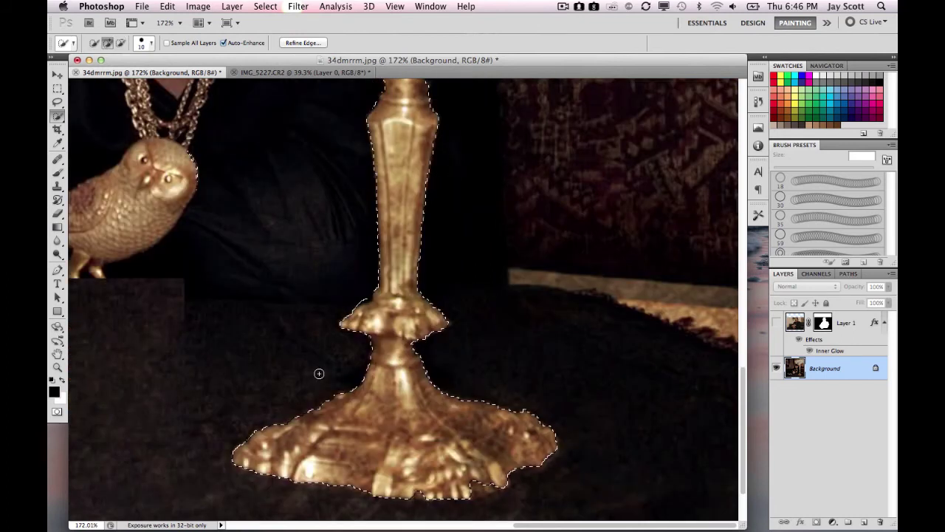
alt+click(363, 294)
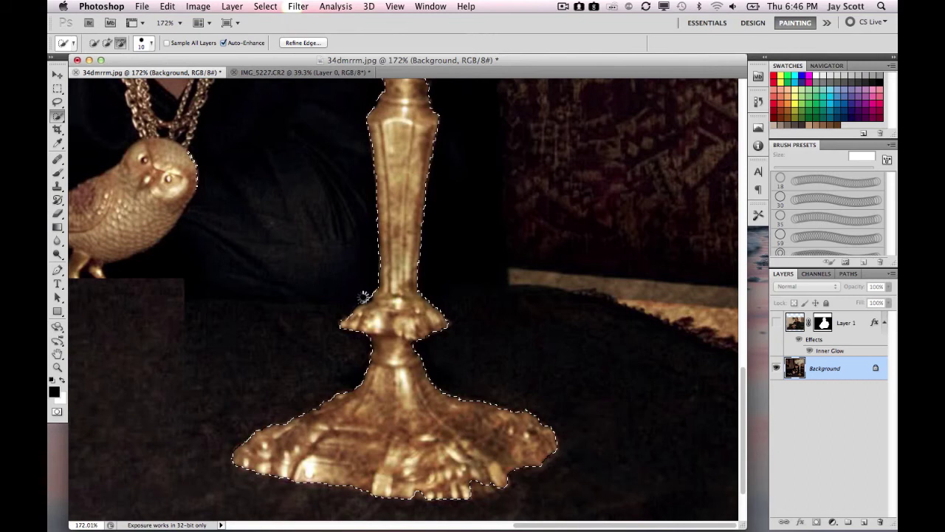
click(432, 330)
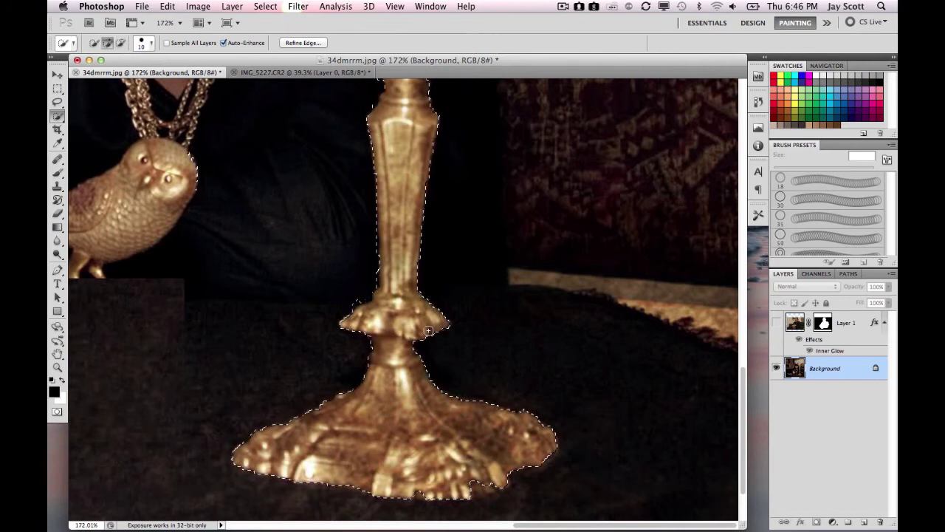
alt+click(439, 326)
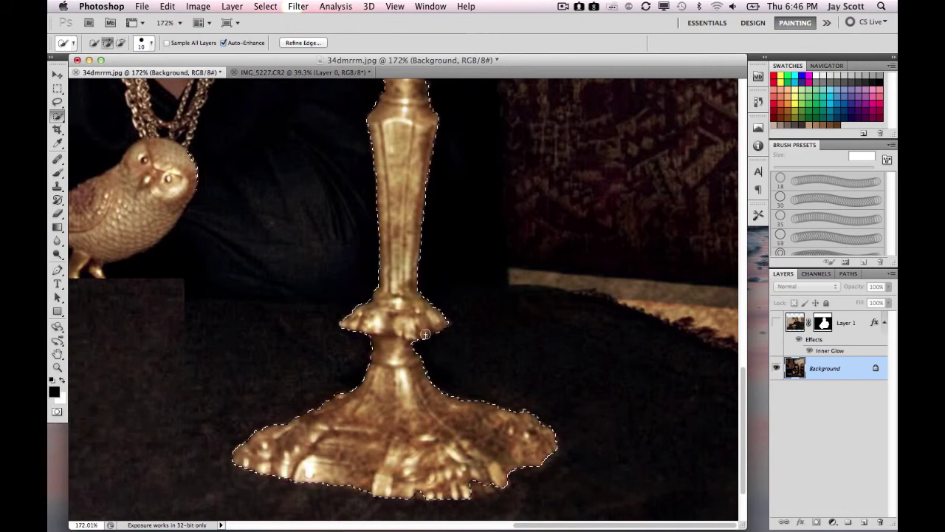
drag(425, 334, 433, 347)
alt+click(424, 348)
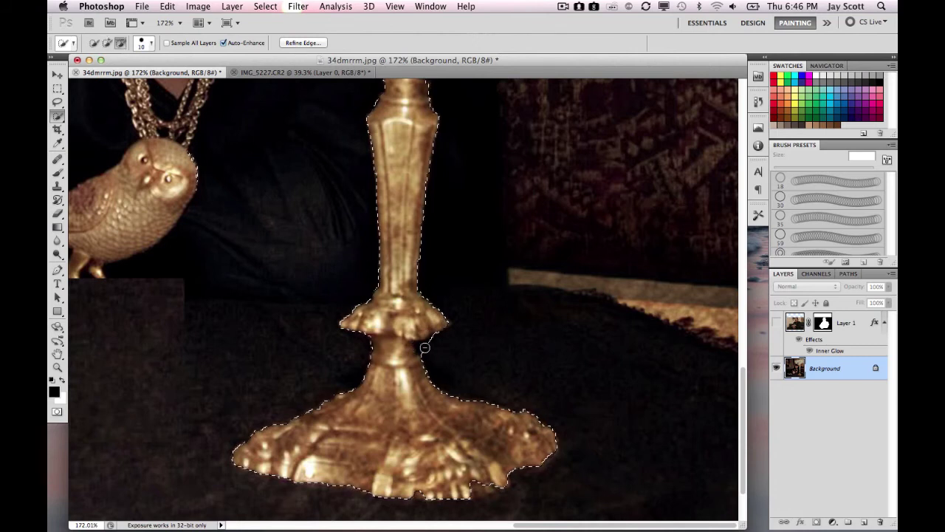
alt+click(425, 347)
click(471, 490)
click(362, 299)
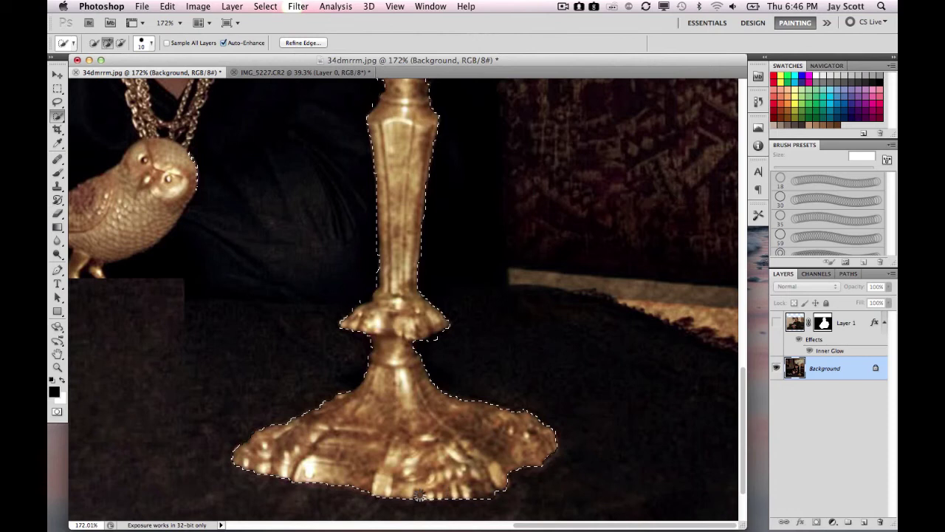
Subtract the dark gap beside the narrow neck between the candlestick's cup and its upper scalloped ring.
scroll(408, 416, up, 10)
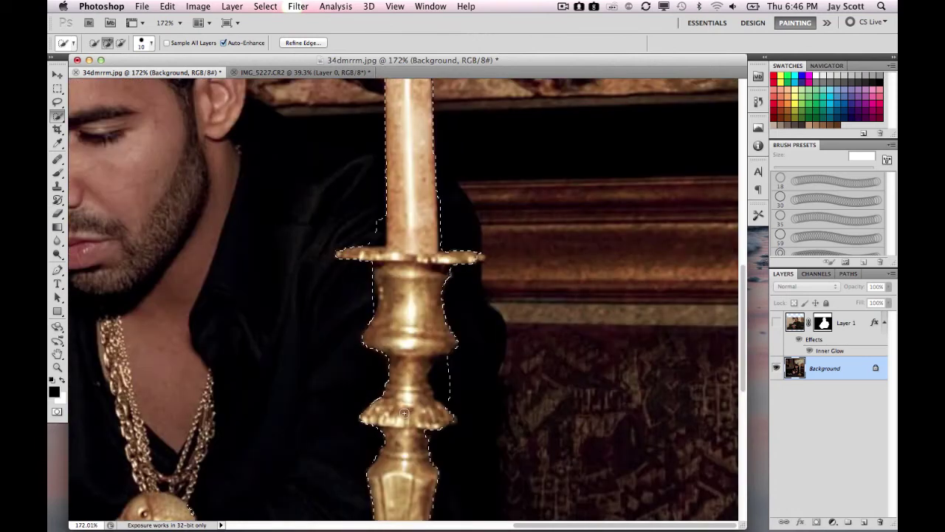
key(alt)
alt+click(458, 411)
mouse_move(449, 419)
mouse_down()
mouse_move(457, 403)
mouse_move(439, 368)
mouse_up()
key(alt)
Refine the selection at the drip pan's outer tip and subtract the shirt area in the corner between pan and candle.
drag(474, 256, 485, 257)
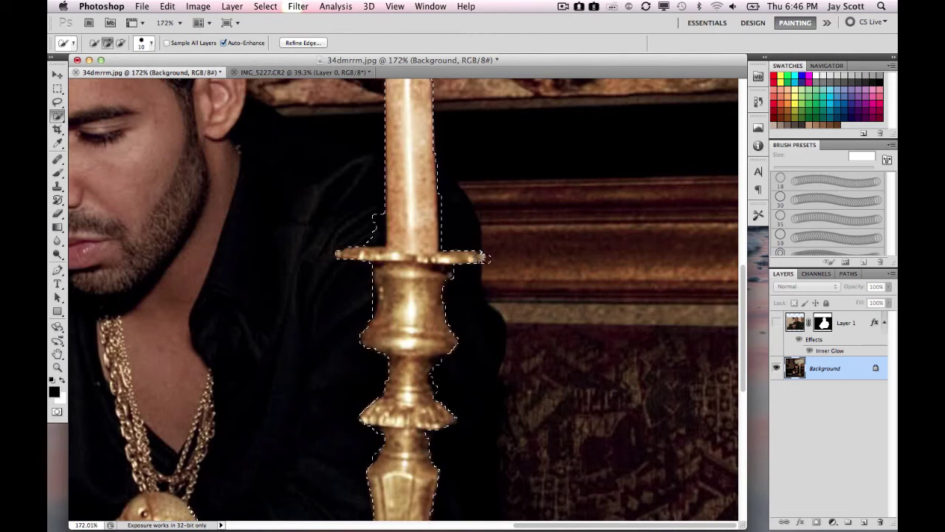
alt+click(374, 241)
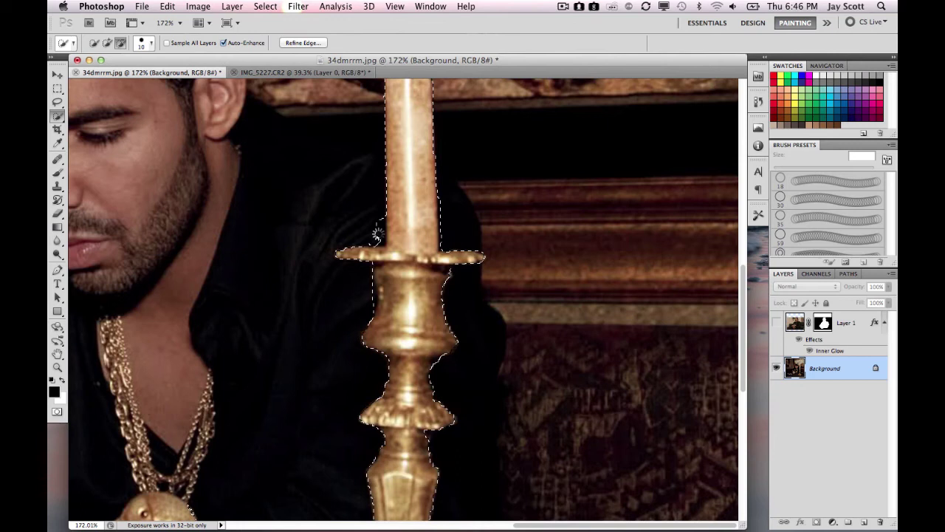
alt+click(378, 224)
alt+click(379, 240)
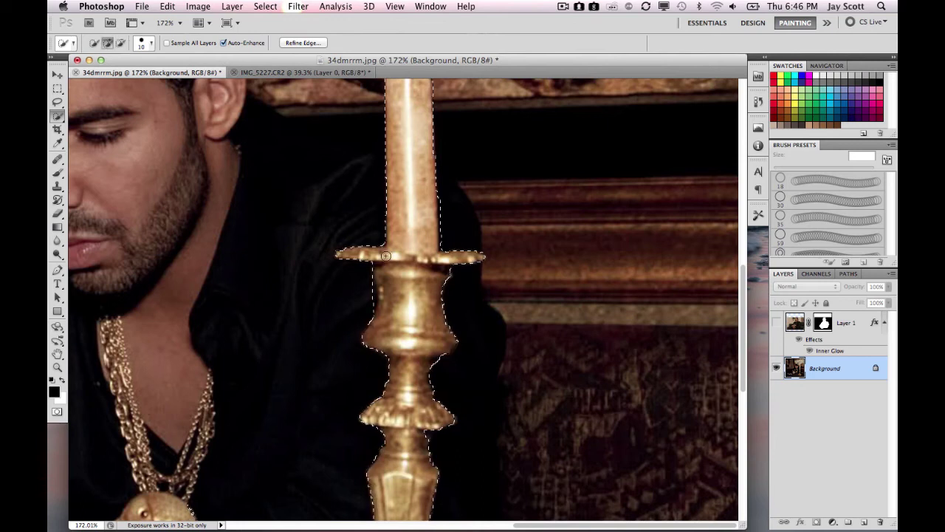
Subtract the painting's canvas and dark branch tip from the selection along the upper part of the candle.
scroll(398, 294, up, 5)
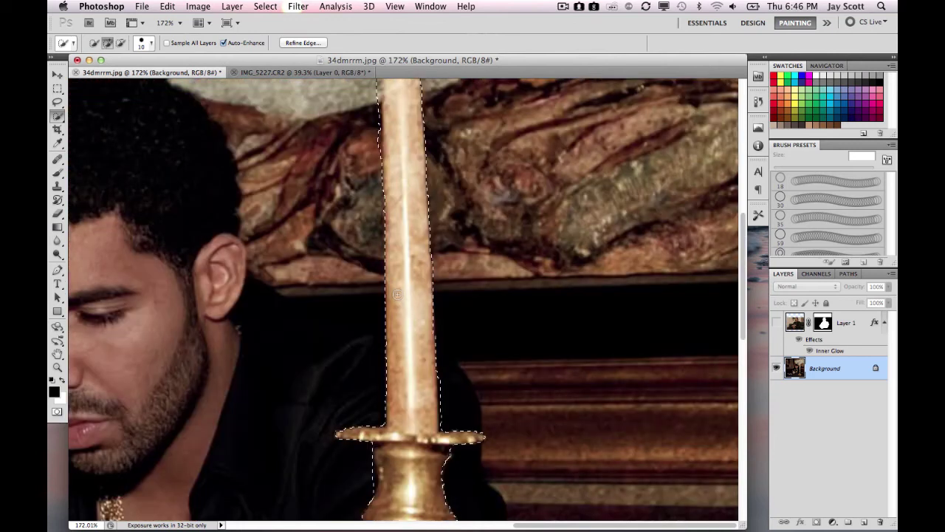
scroll(397, 294, up, 6)
scroll(397, 294, up, 1)
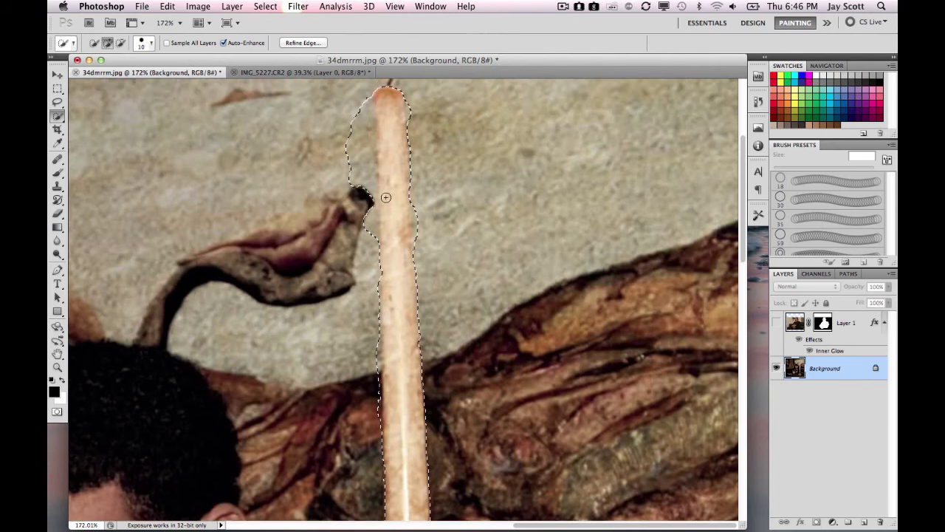
key(alt)
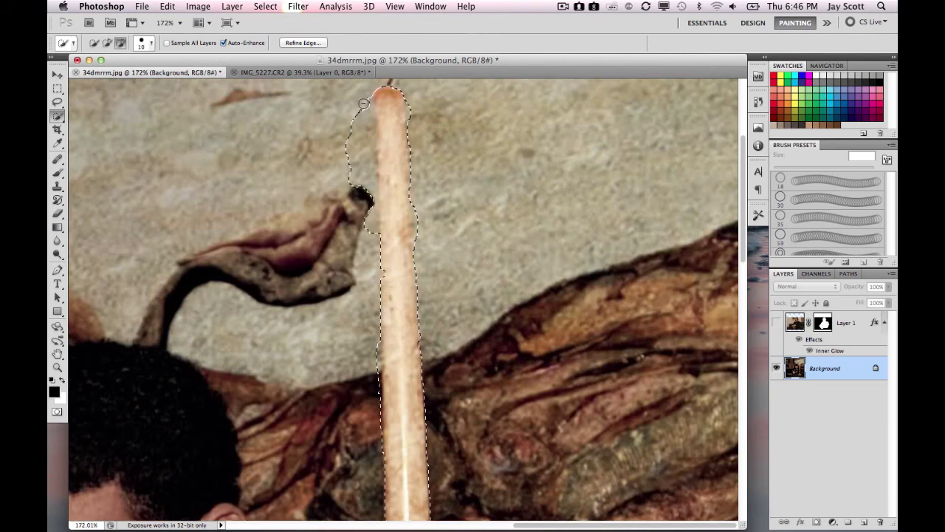
drag(362, 103, 367, 237)
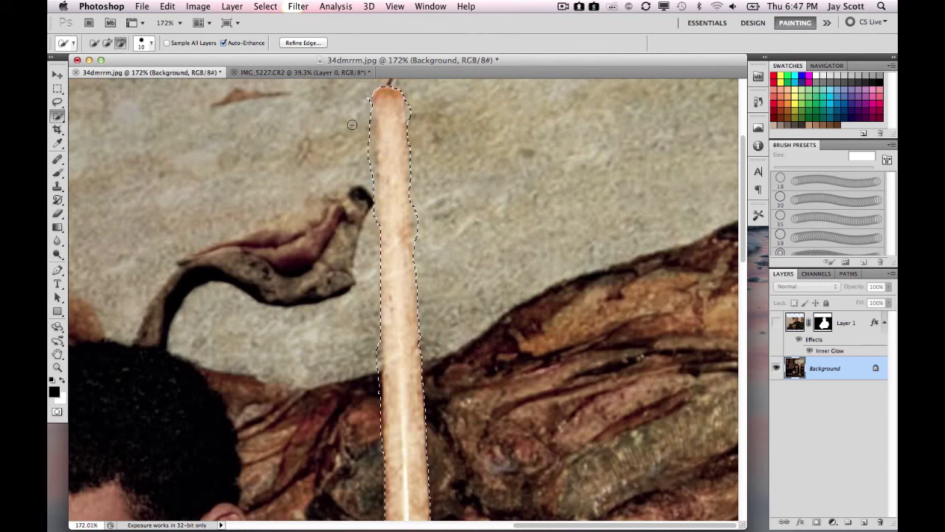
drag(352, 125, 364, 237)
key(z)
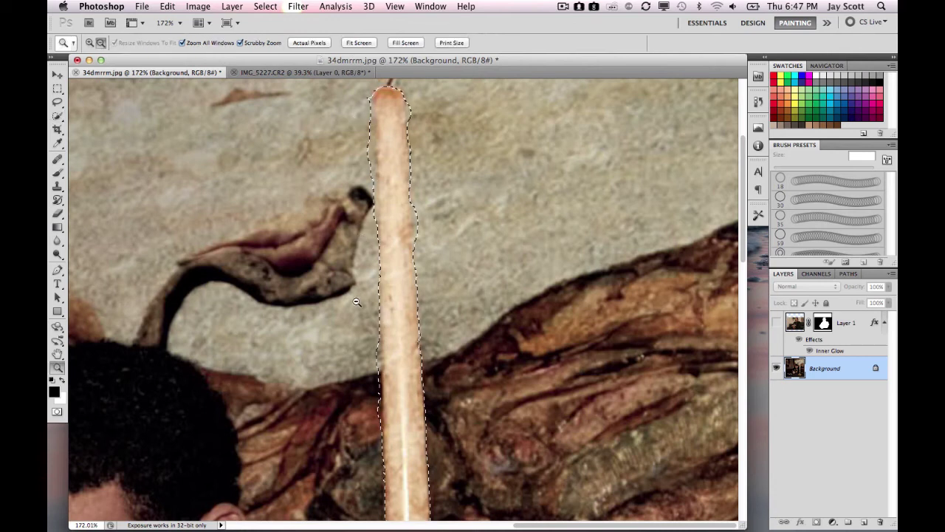
Copy the selected candlestick from the Background to its own new layer.
alt+click(356, 301)
alt+click(356, 302)
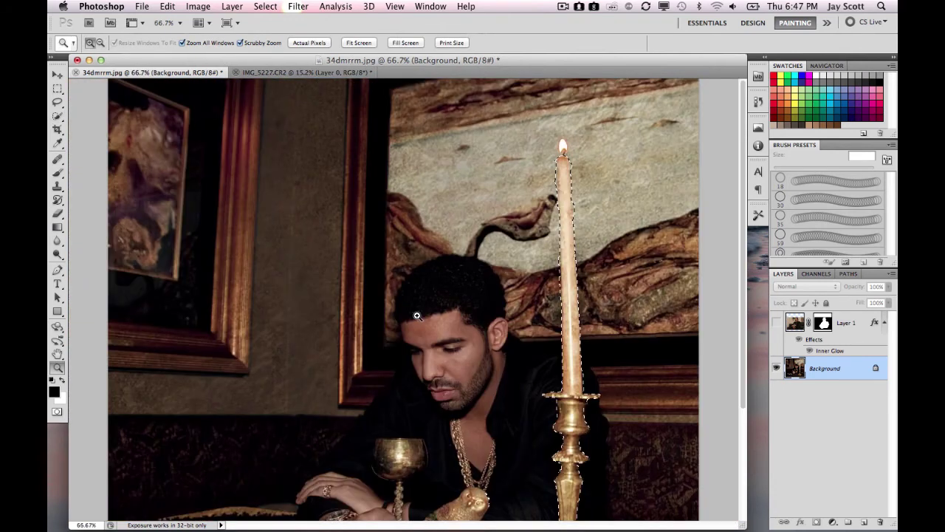
scroll(417, 316, down, 5)
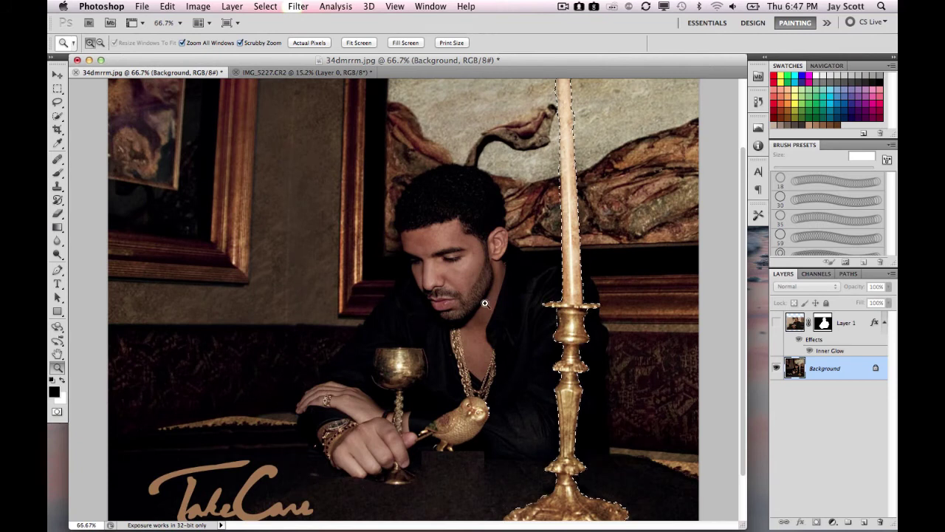
key(w)
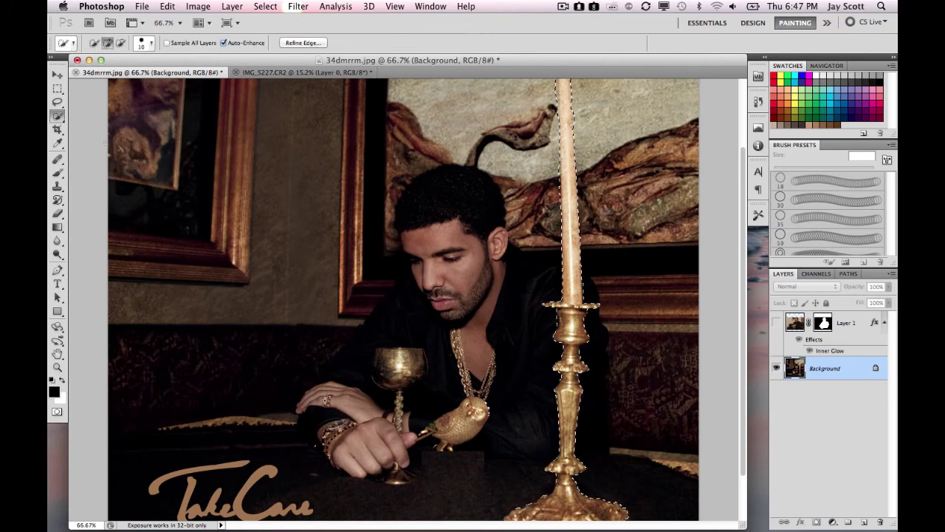
right_click(573, 280)
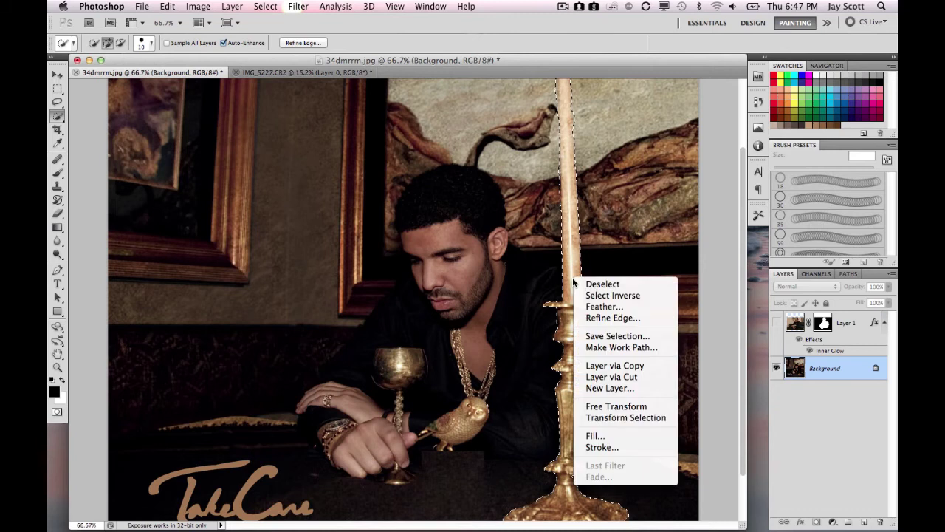
click(600, 367)
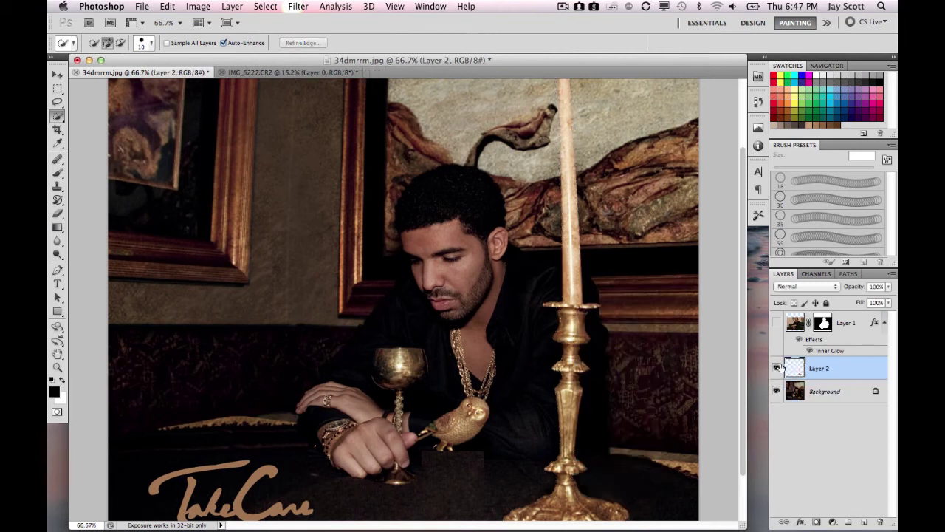
Inspect the cut-out candlestick on its own by hiding the Background, and show the Background again.
click(776, 392)
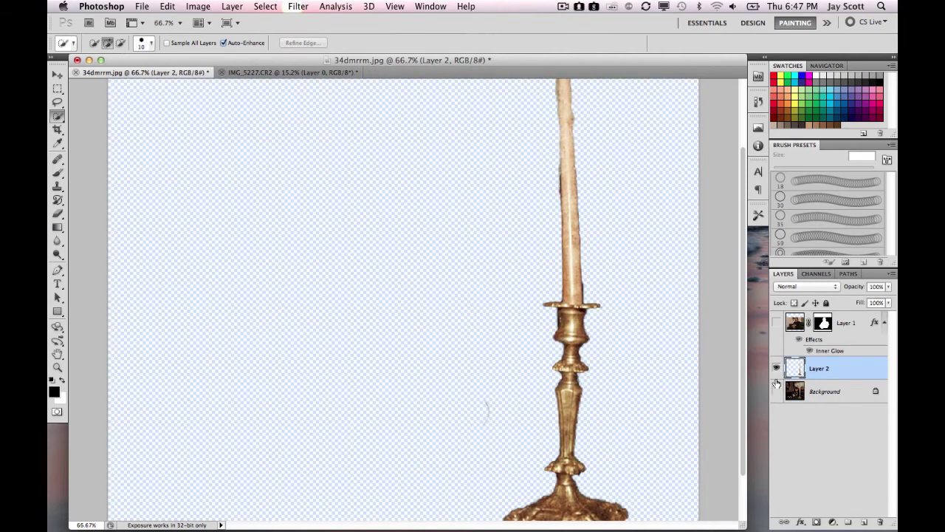
scroll(667, 364, down, 3)
scroll(667, 363, up, 6)
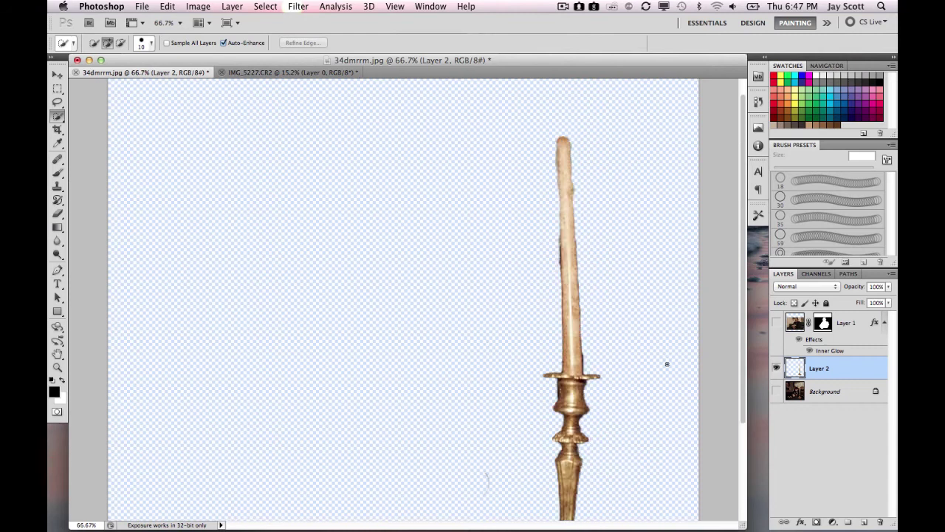
scroll(667, 363, down, 3)
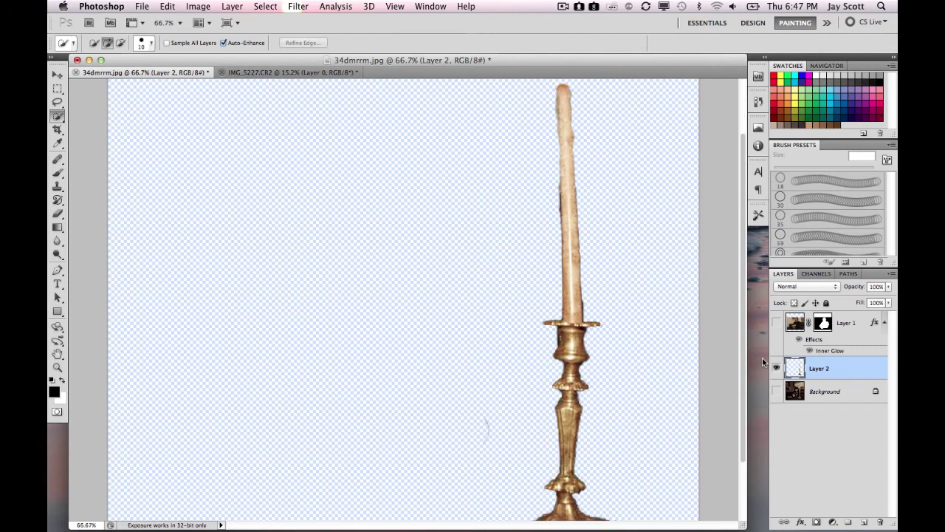
click(776, 391)
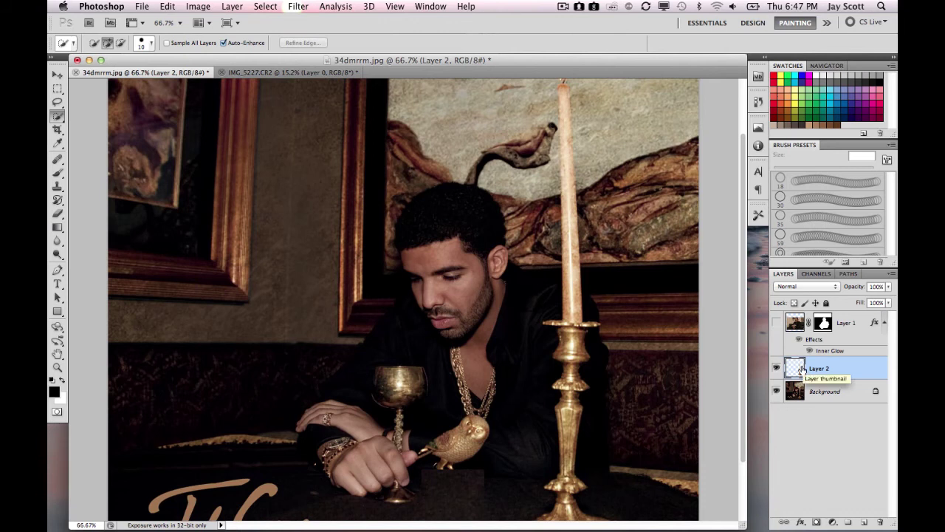
Show Layer 1 with the seated man again and move the candlestick's Layer 2 above it.
click(776, 323)
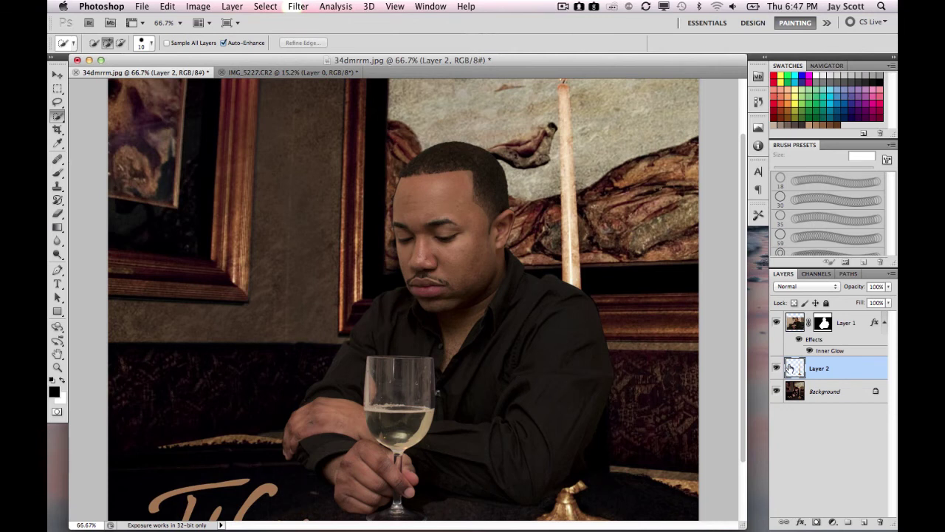
scroll(679, 325, down, 3)
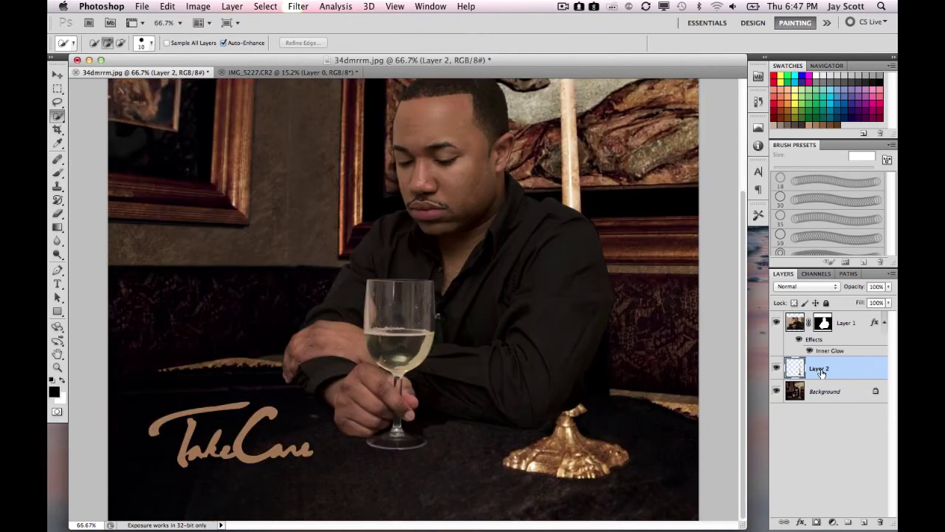
drag(822, 371, 818, 325)
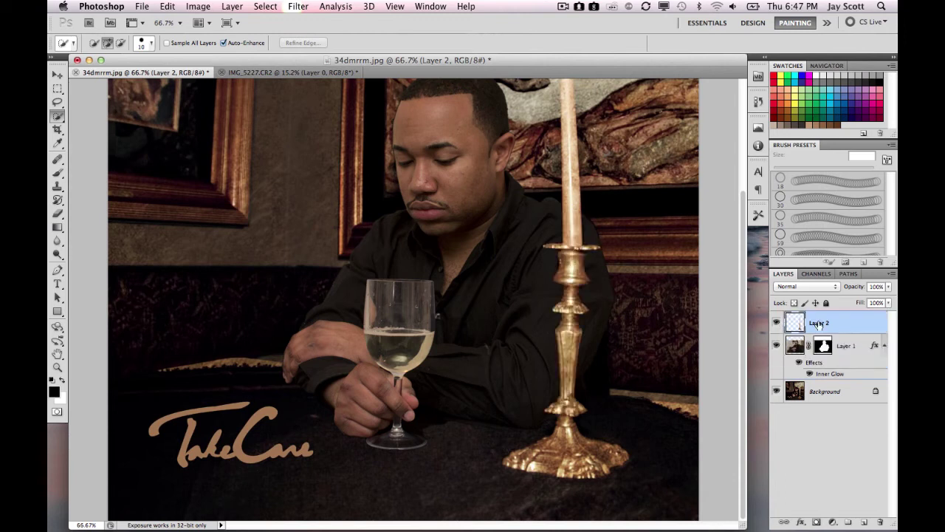
scroll(674, 352, up, 2)
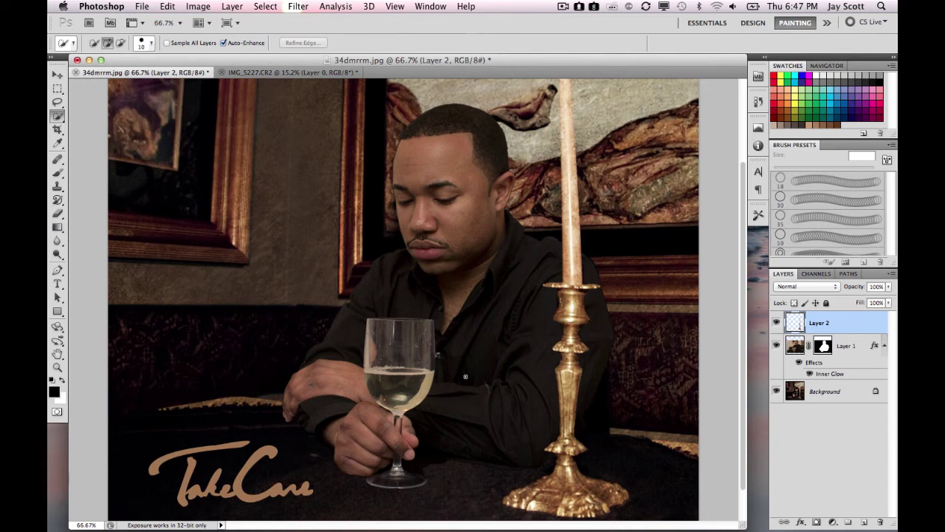
drag(465, 377, 499, 423)
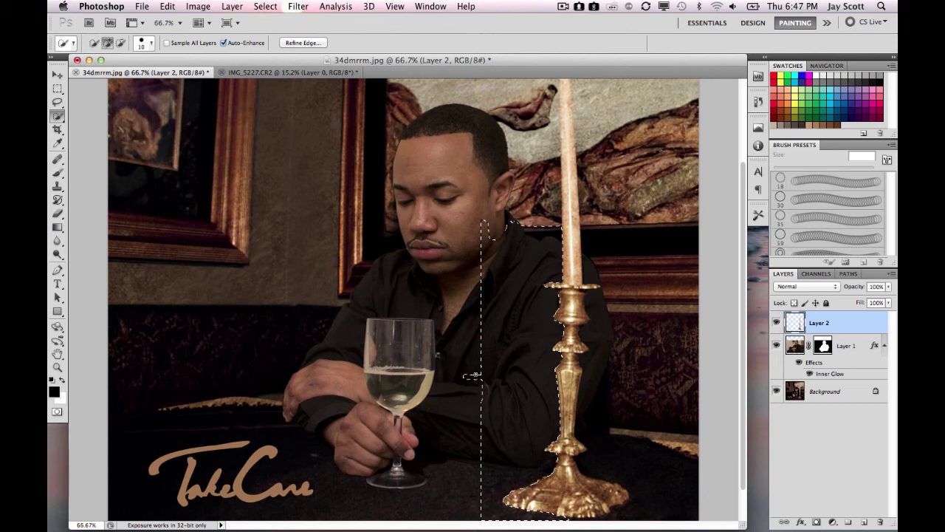
key(super+d)
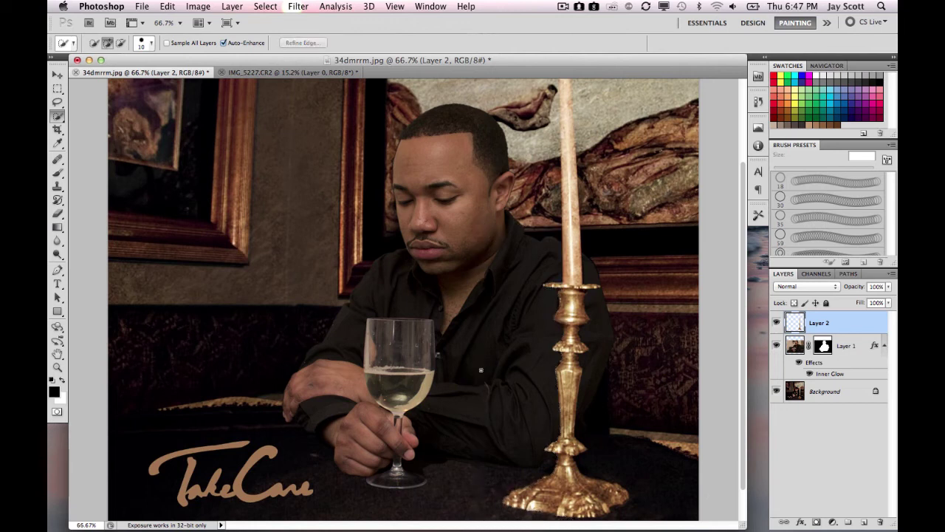
click(58, 88)
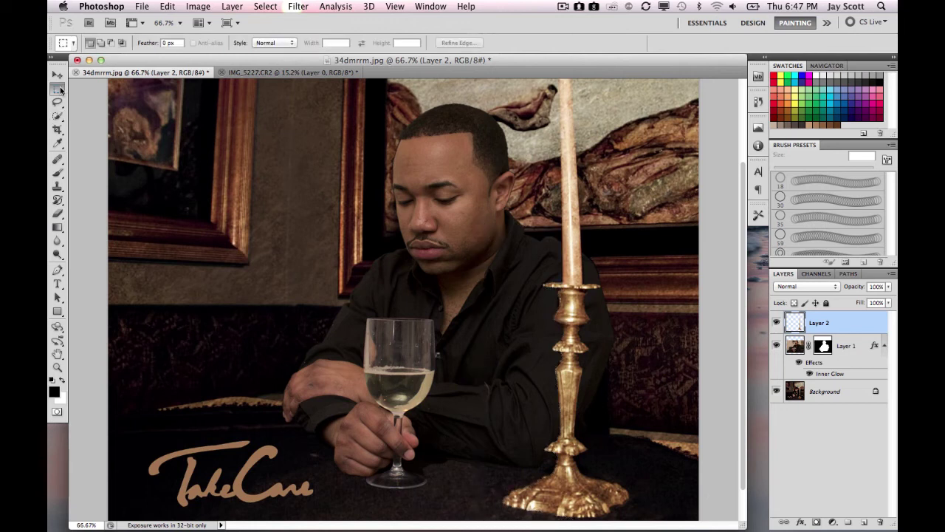
drag(466, 380, 505, 416)
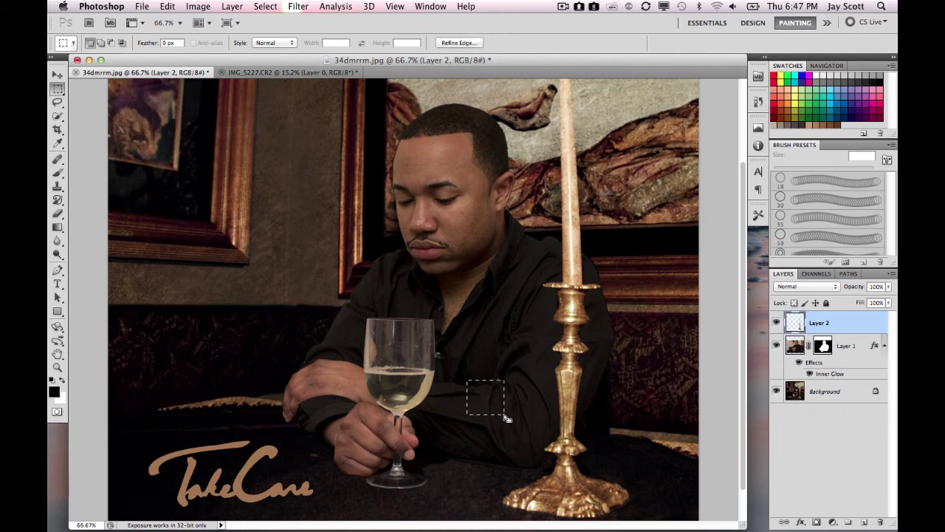
click(501, 367)
Compare the whole composite with the original cover by hiding Layer 1 and showing it again.
scroll(473, 388, up, 3)
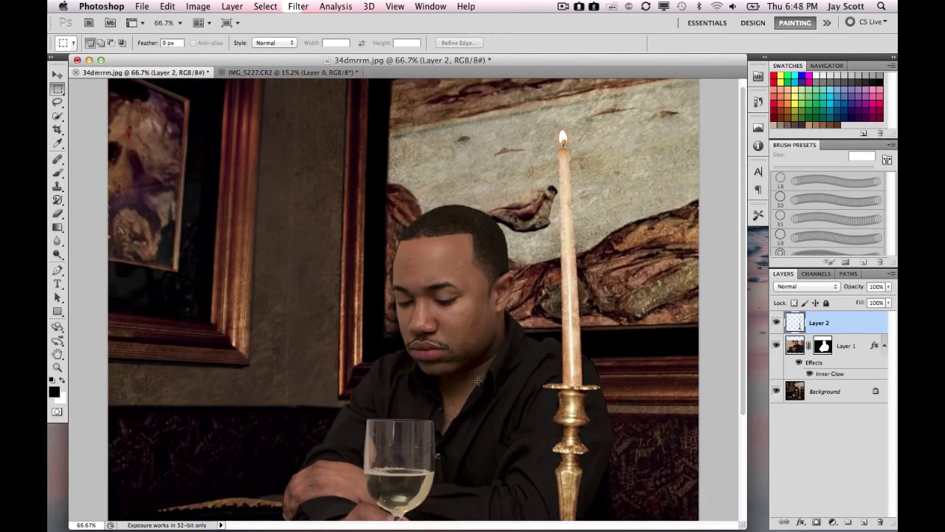
scroll(478, 381, down, 4)
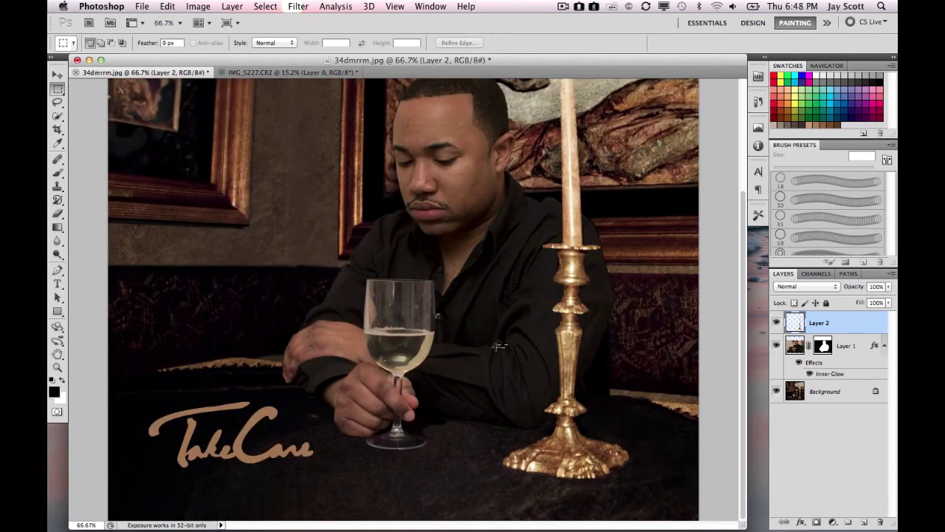
key(super+a)
key(z)
alt+click(357, 281)
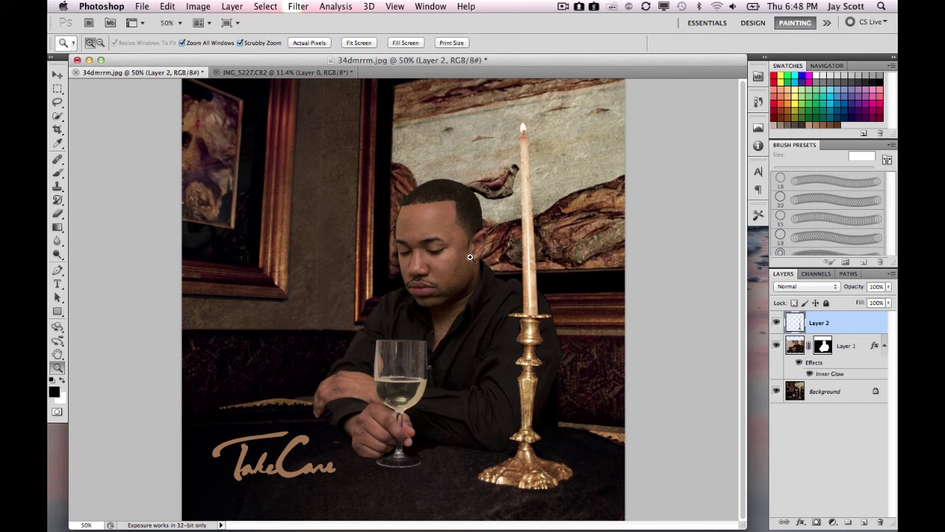
click(777, 346)
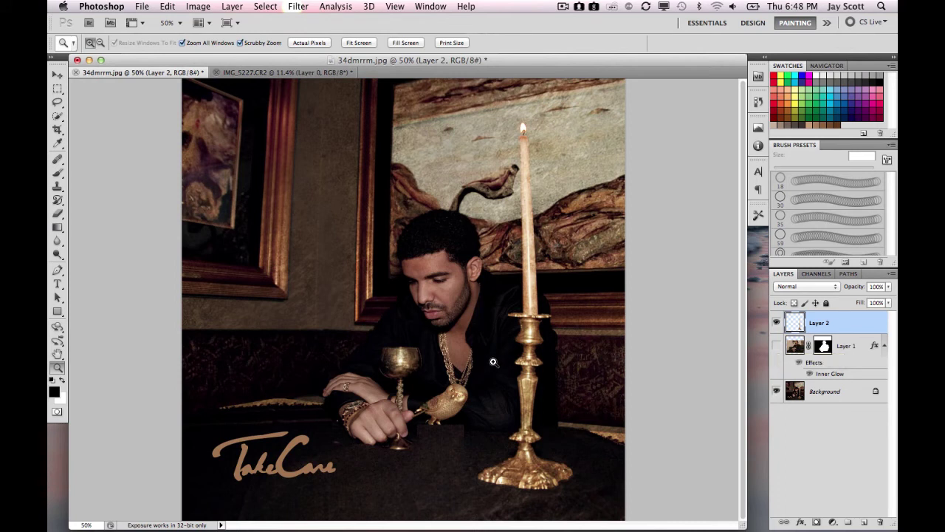
click(777, 346)
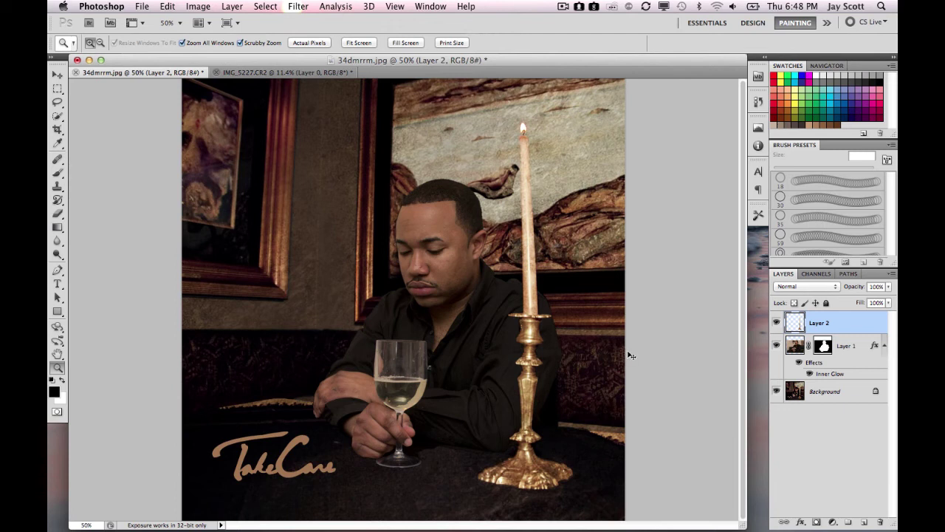
key(super+l)
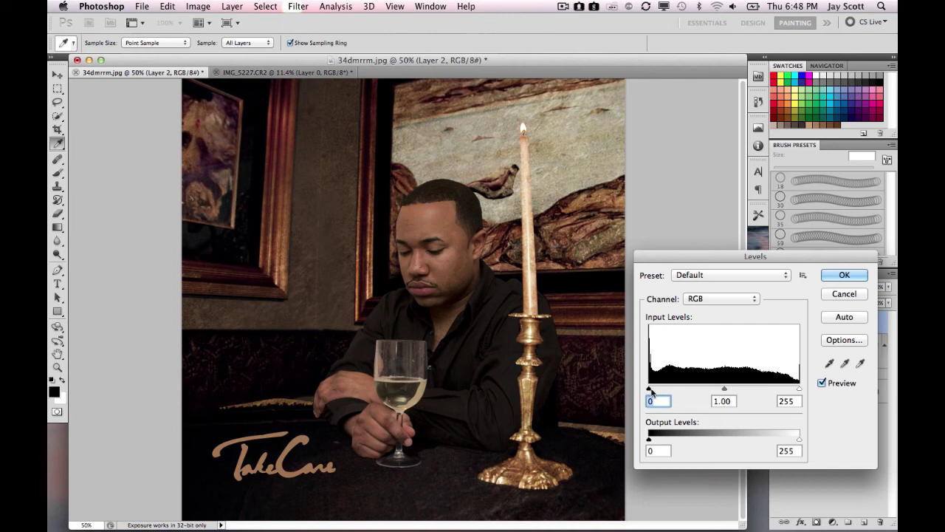
drag(650, 391, 679, 393)
key(super+z)
drag(737, 261, 601, 262)
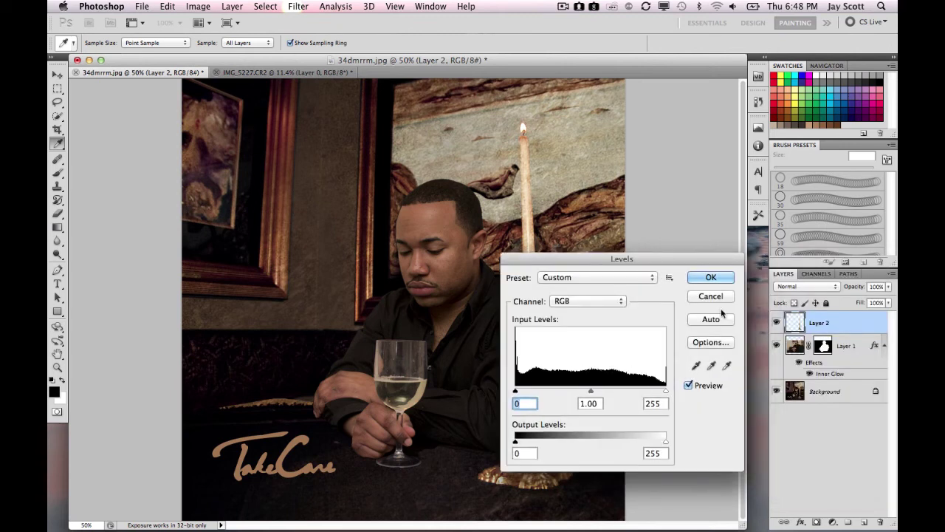
key(Escape)
key(z)
Apply Levels to the seated man on Layer 1, with the input black point at 13 and the white point at 207.
click(853, 353)
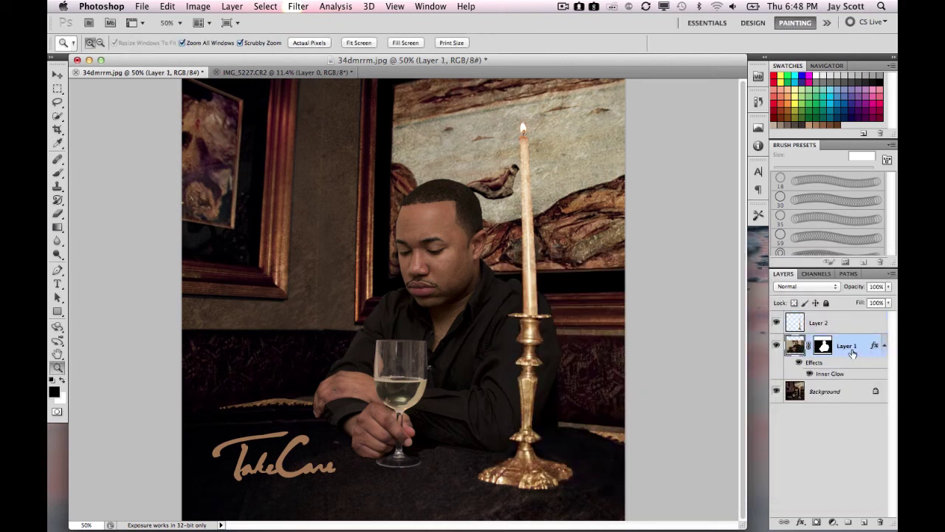
key(super+l)
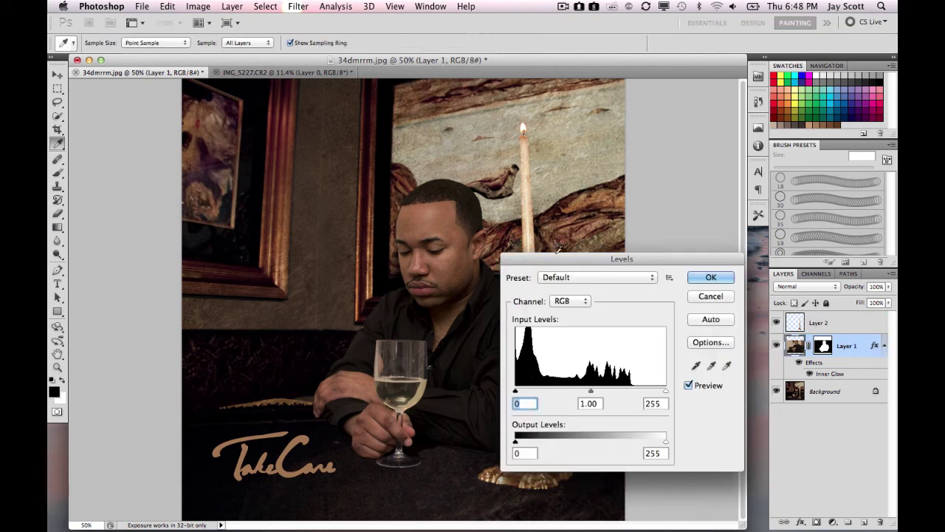
drag(547, 262, 603, 105)
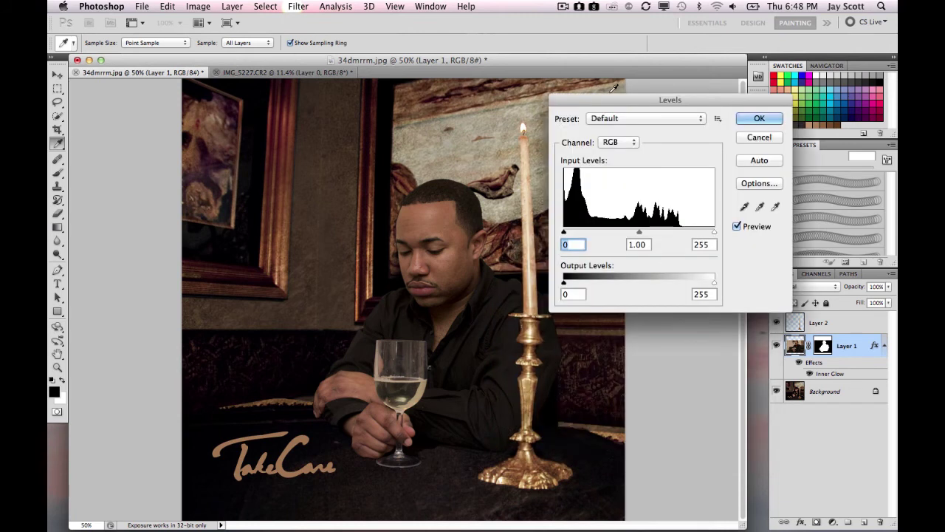
mouse_move(566, 232)
mouse_down()
mouse_move(582, 233)
mouse_move(572, 234)
mouse_up()
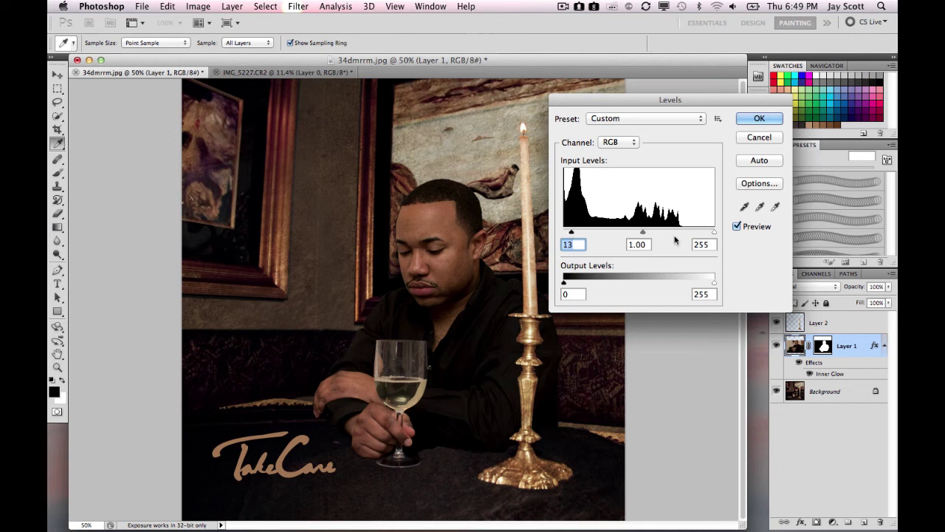
drag(714, 234, 686, 234)
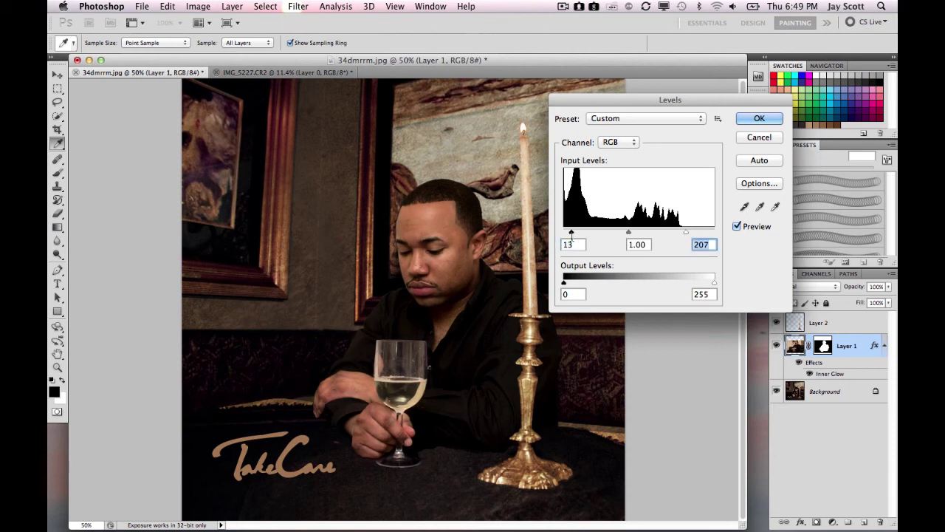
drag(629, 234, 630, 236)
click(758, 118)
key(z)
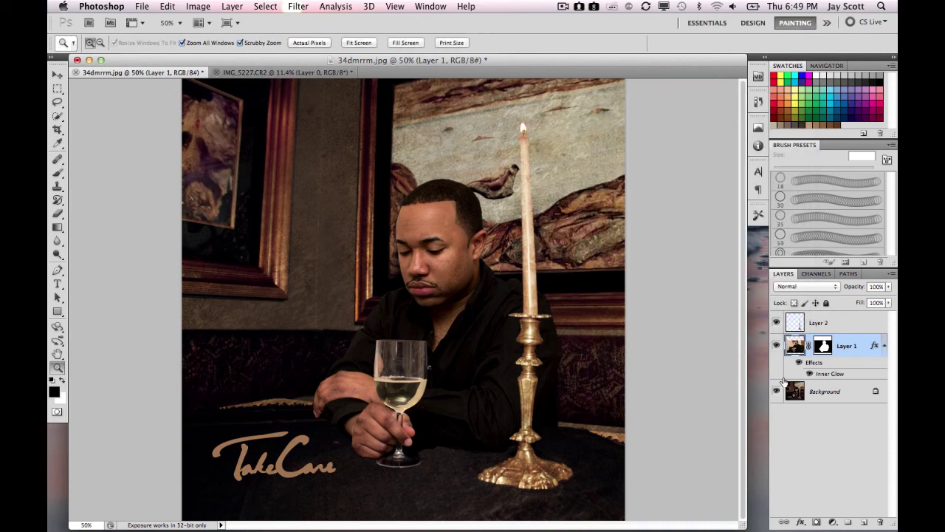
Compare the adjusted man's tones with the original cover by repeatedly toggling the visibility of Layer 1.
click(776, 345)
click(776, 345)
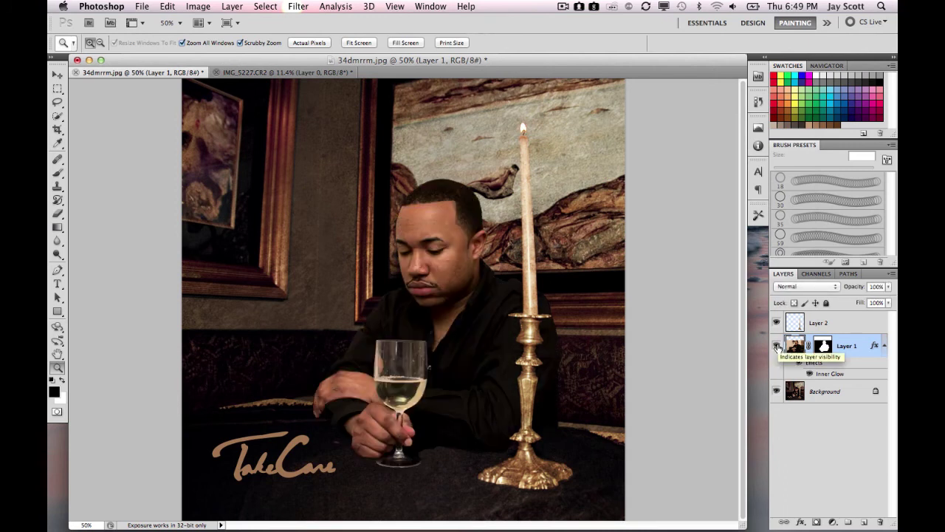
click(776, 346)
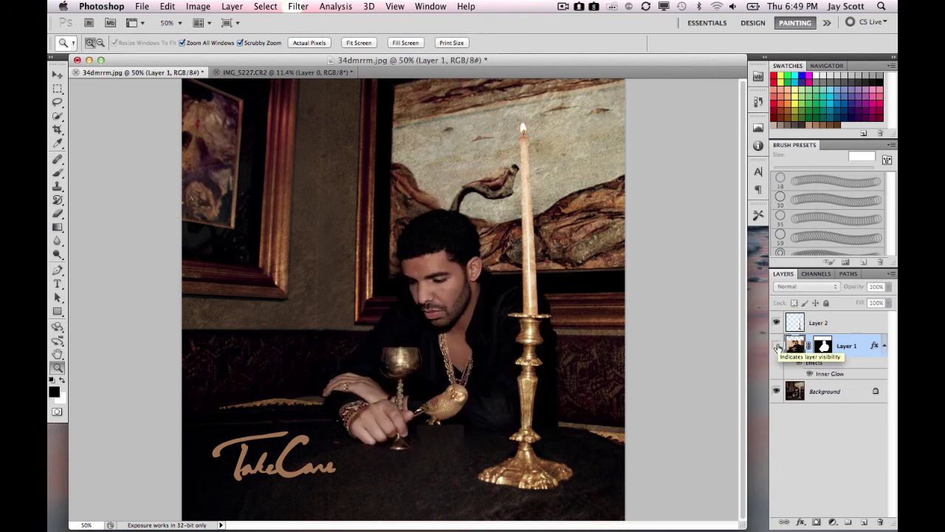
click(776, 345)
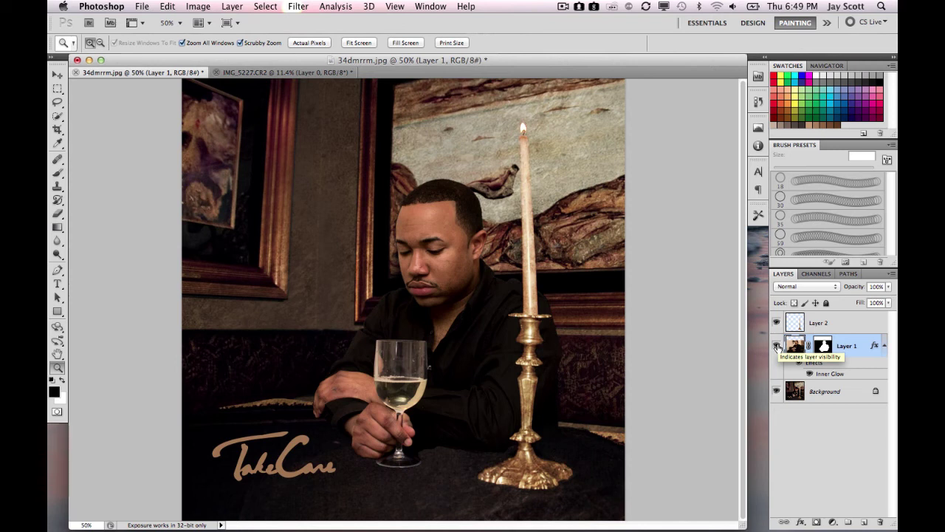
click(776, 346)
click(777, 345)
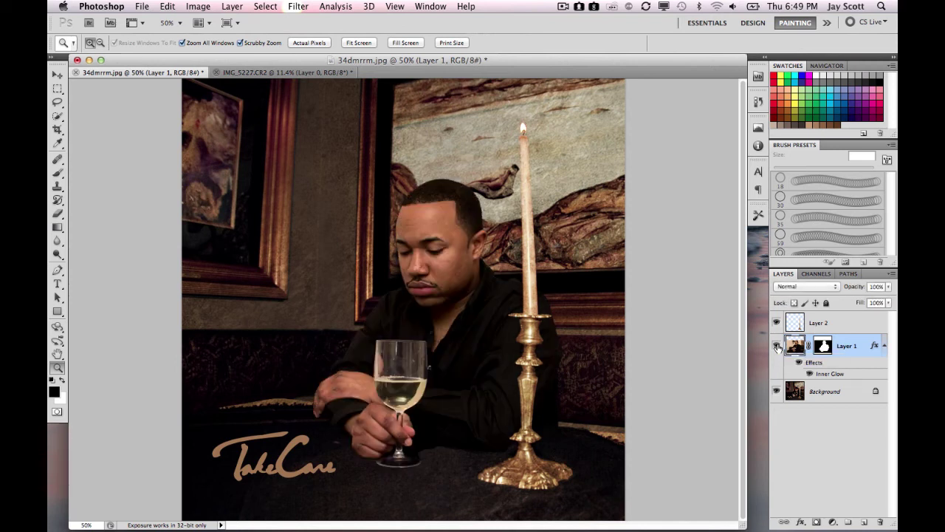
click(776, 345)
click(776, 346)
Slightly reduce the seated man's color saturation on Layer 1 with a Hue/Saturation adjustment.
key(super+b)
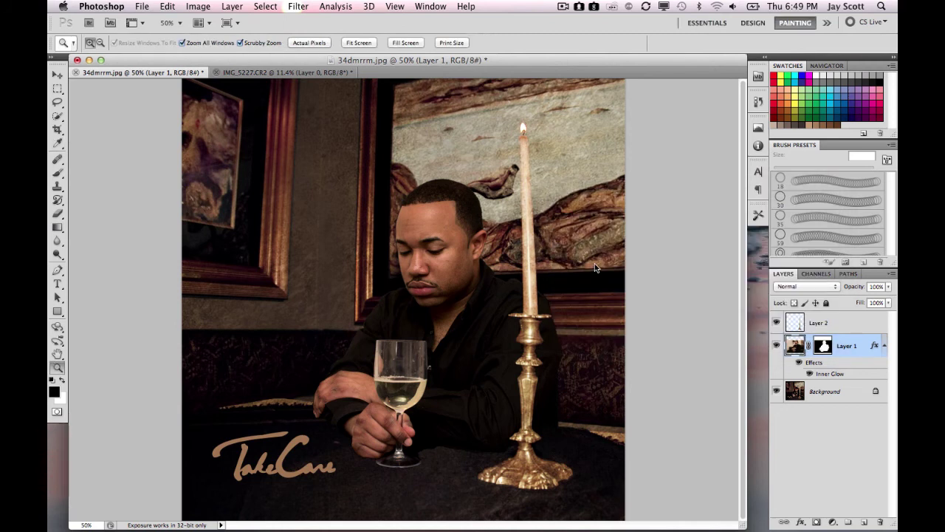
click(168, 6)
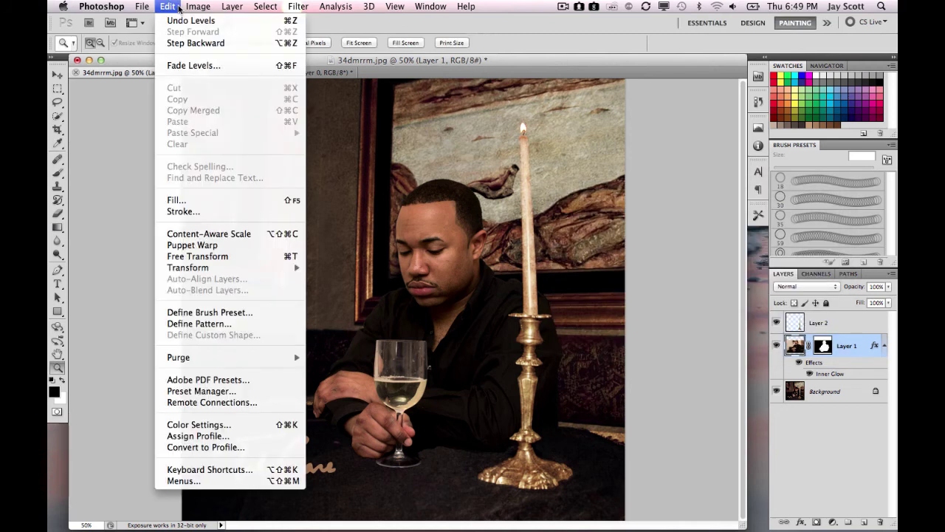
mouse_move(205, 7)
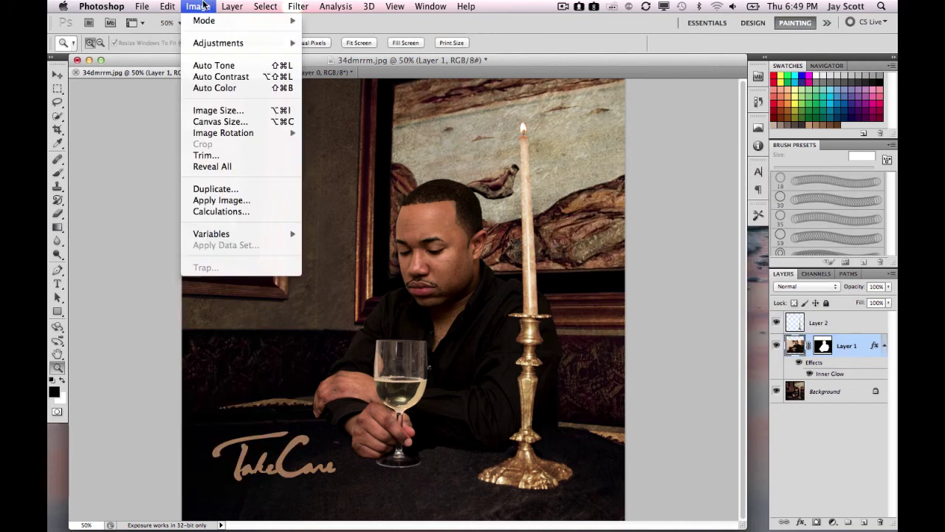
mouse_move(223, 47)
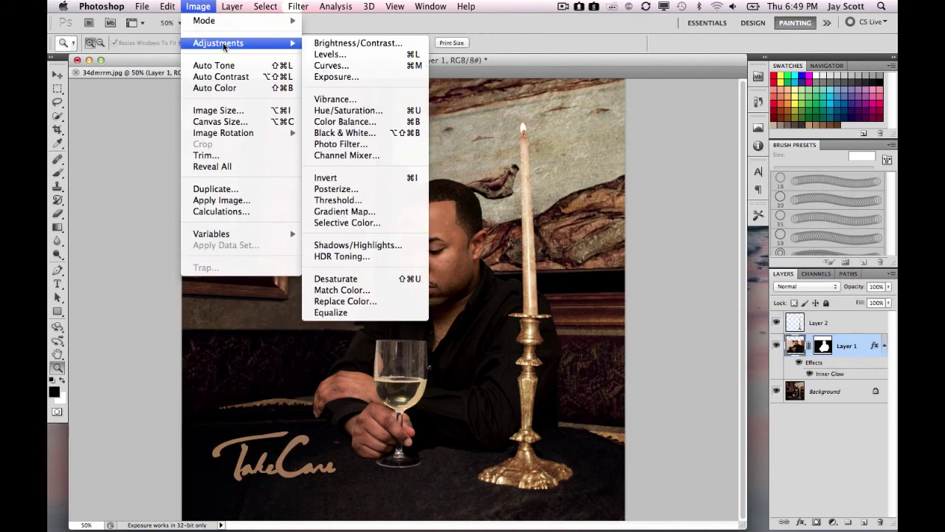
click(369, 112)
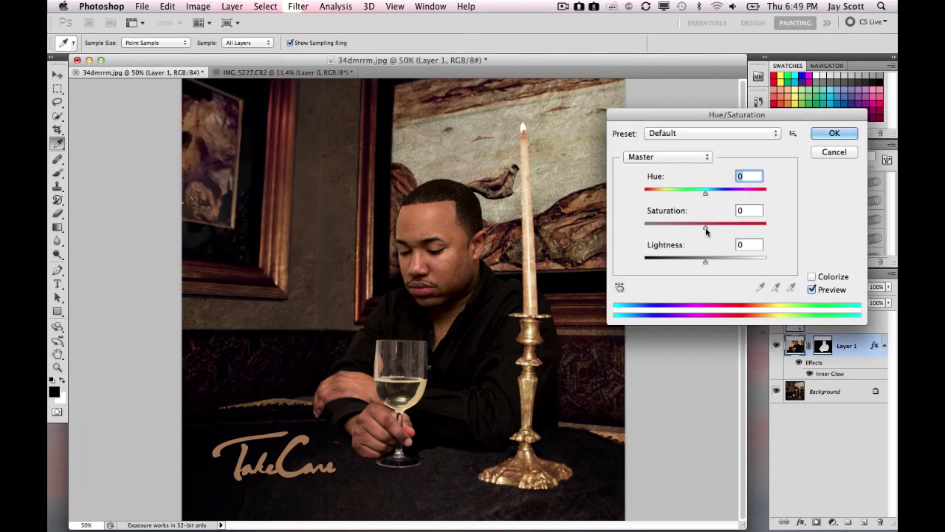
drag(706, 231, 643, 235)
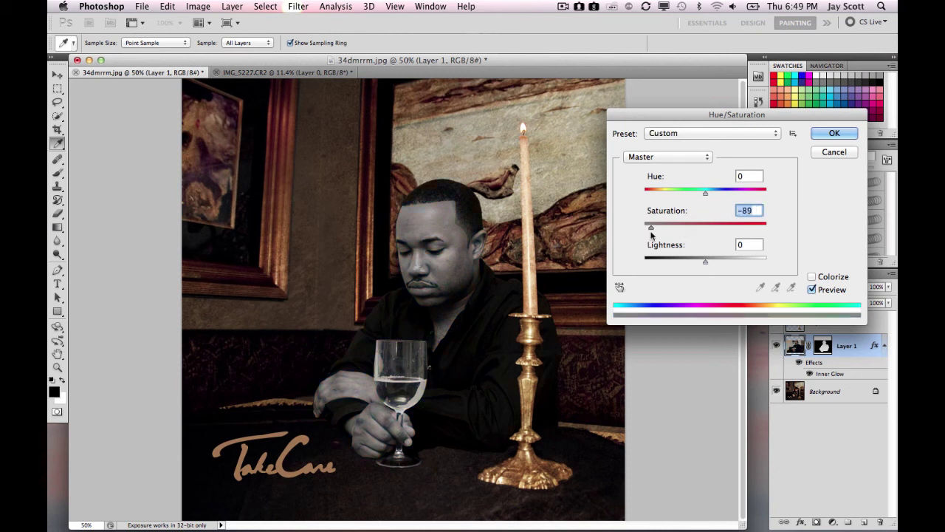
drag(651, 235, 691, 231)
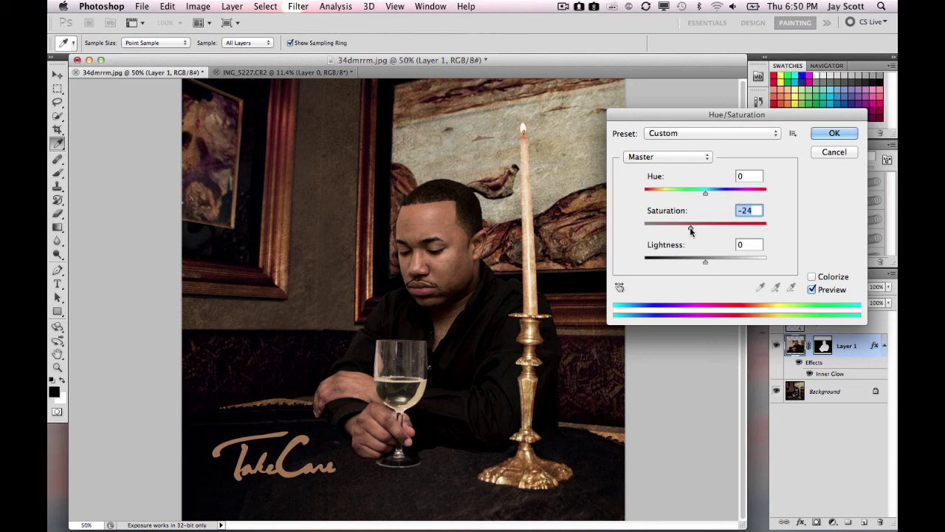
mouse_move(690, 231)
mouse_down()
mouse_move(705, 232)
mouse_move(693, 231)
mouse_up()
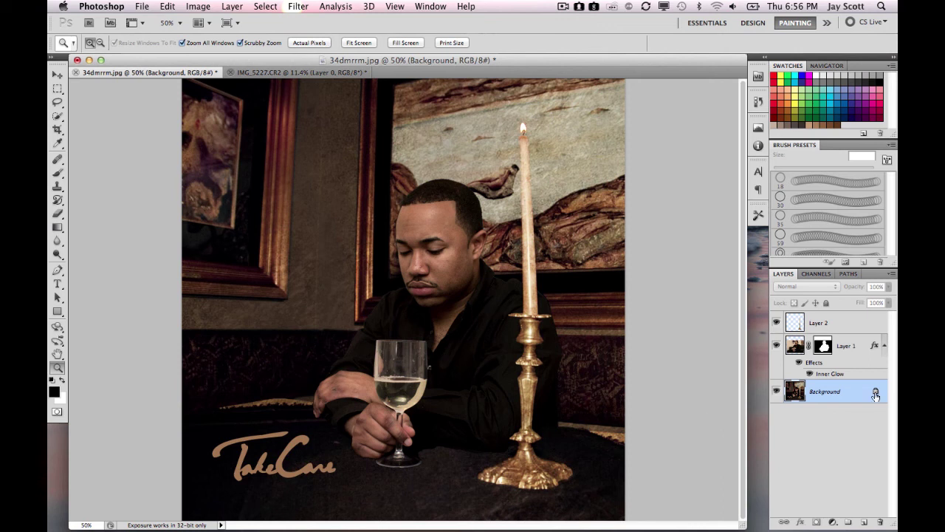
Flatten all layers into a single image and unlock the resulting background as an editable layer.
mouse_move(876, 393)
mouse_down()
mouse_move(885, 523)
mouse_move(875, 402)
mouse_up()
drag(876, 394, 881, 522)
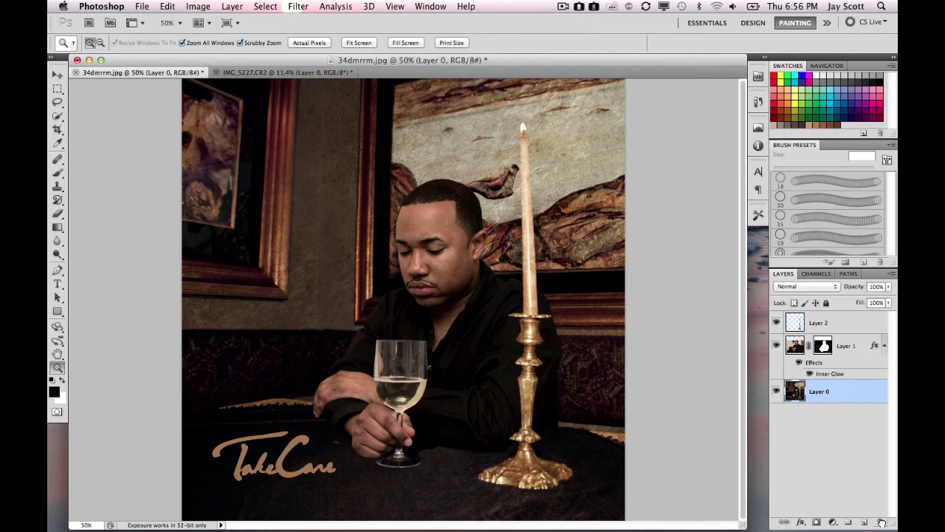
right_click(824, 393)
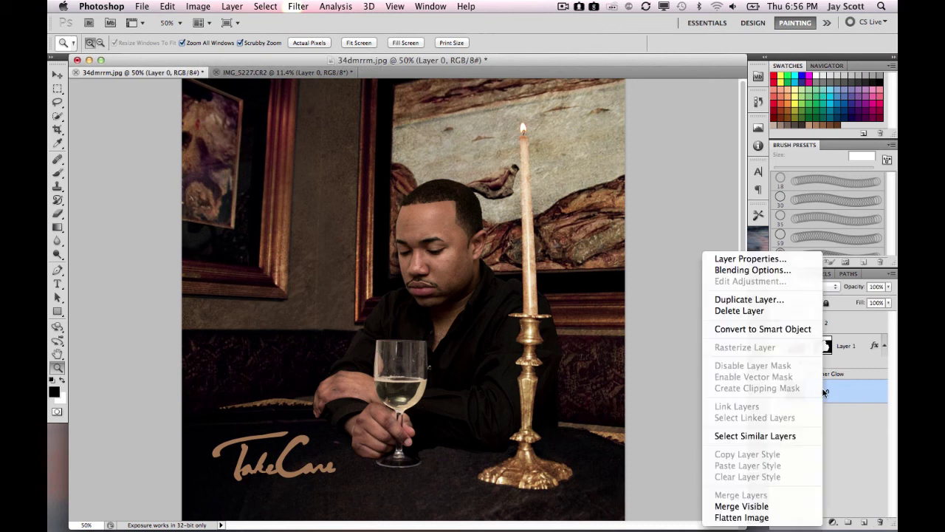
click(761, 520)
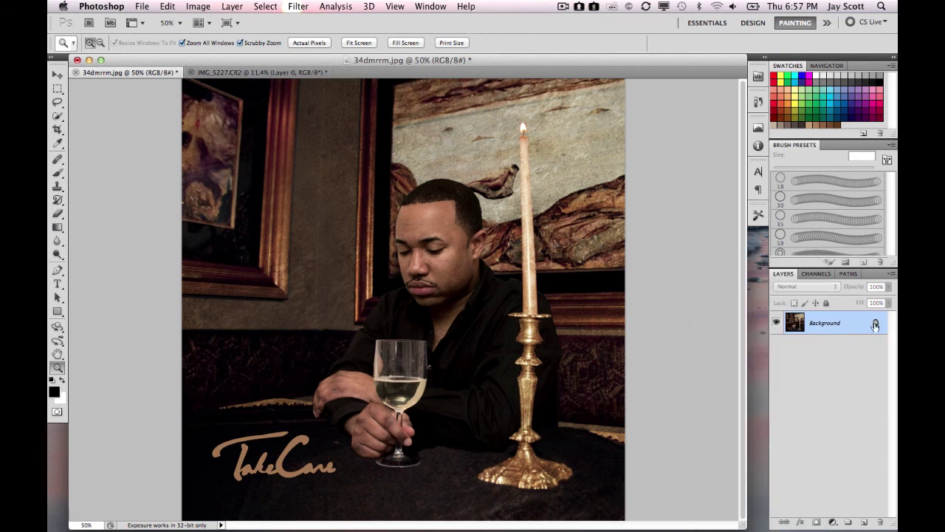
drag(875, 325, 880, 521)
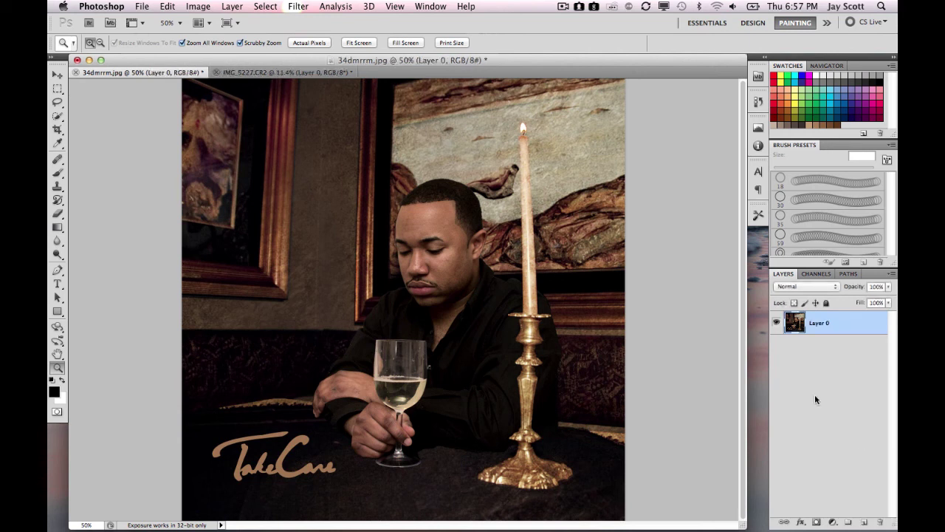
Start a Photo Filter adjustment on the flattened Layer 0 and choose Cooling Filter (80).
click(818, 326)
click(198, 7)
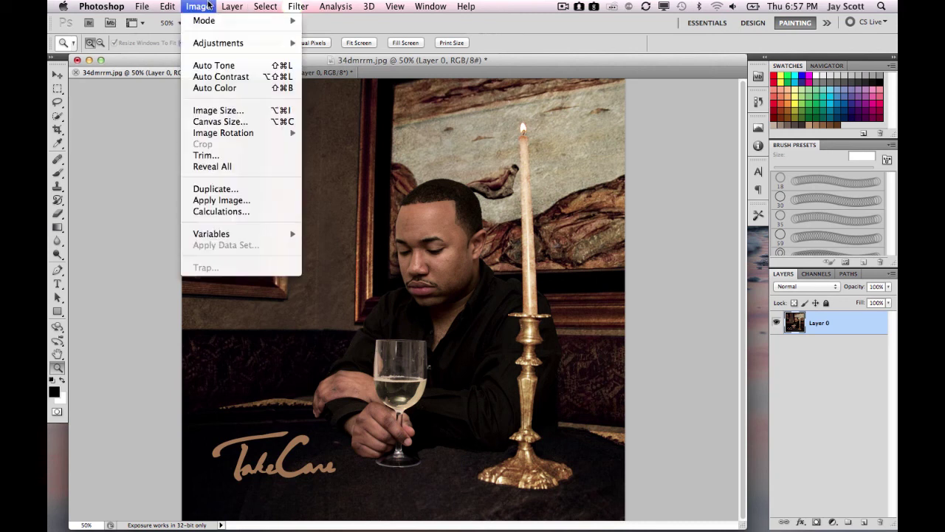
mouse_move(250, 45)
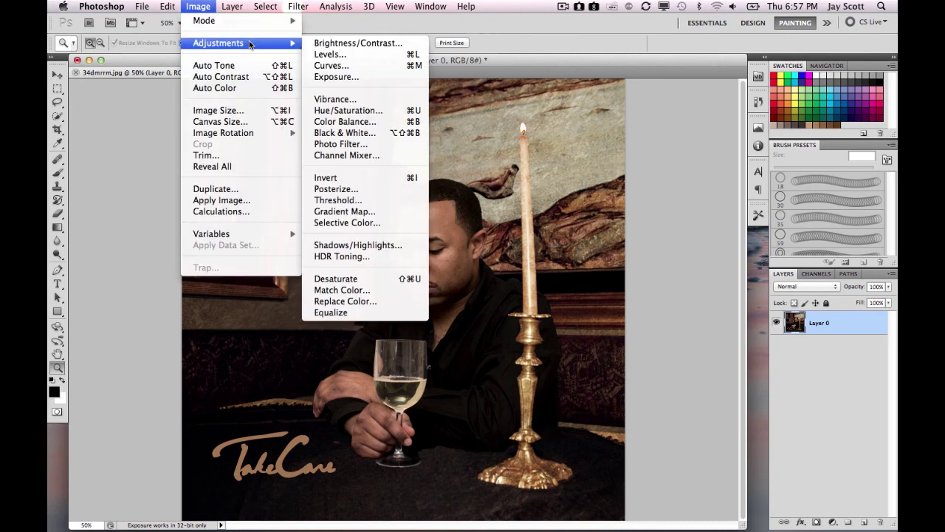
click(345, 145)
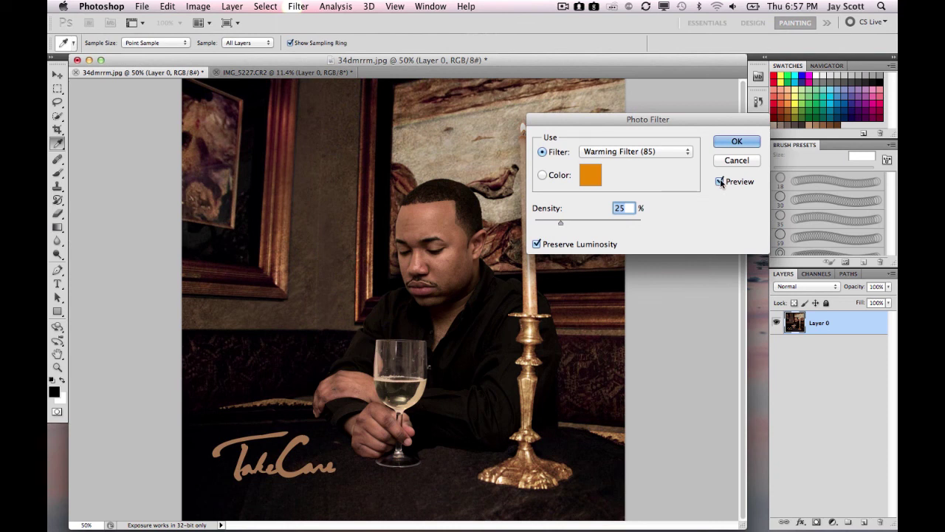
drag(674, 121, 670, 324)
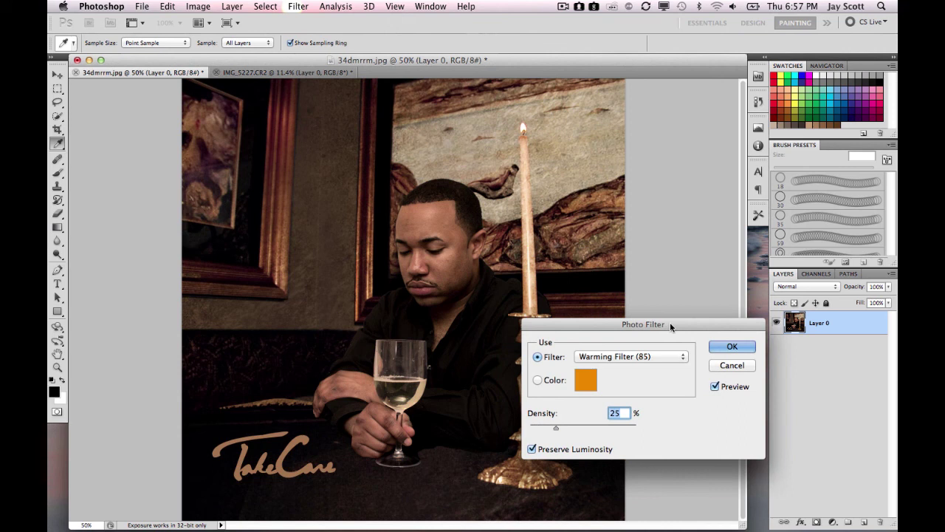
click(651, 358)
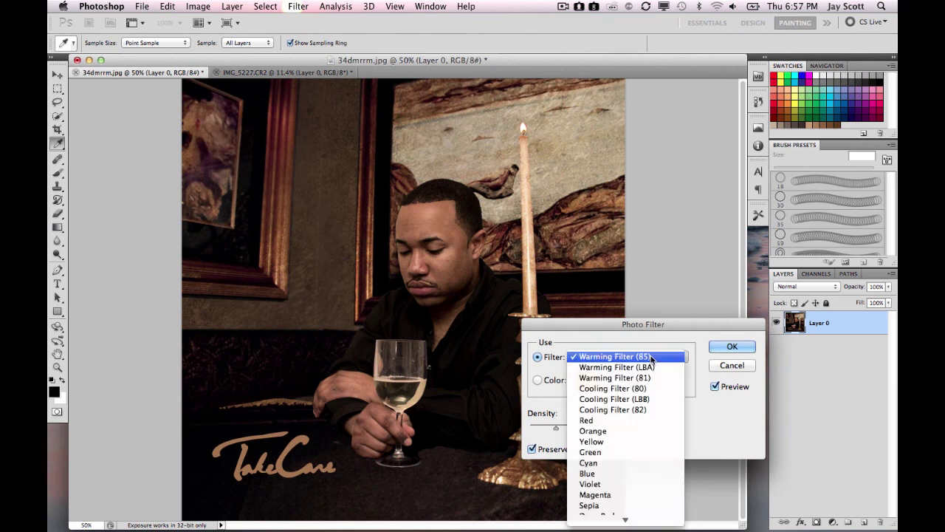
click(640, 390)
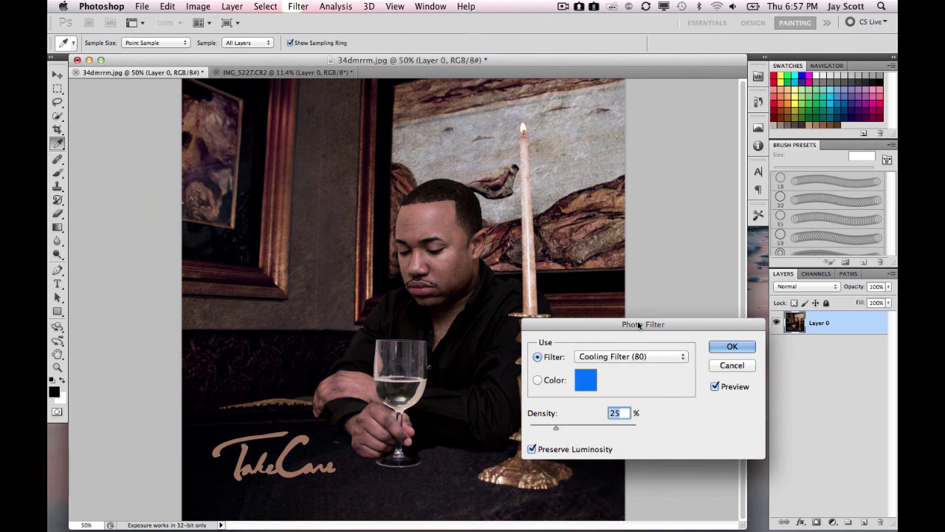
drag(639, 326, 715, 359)
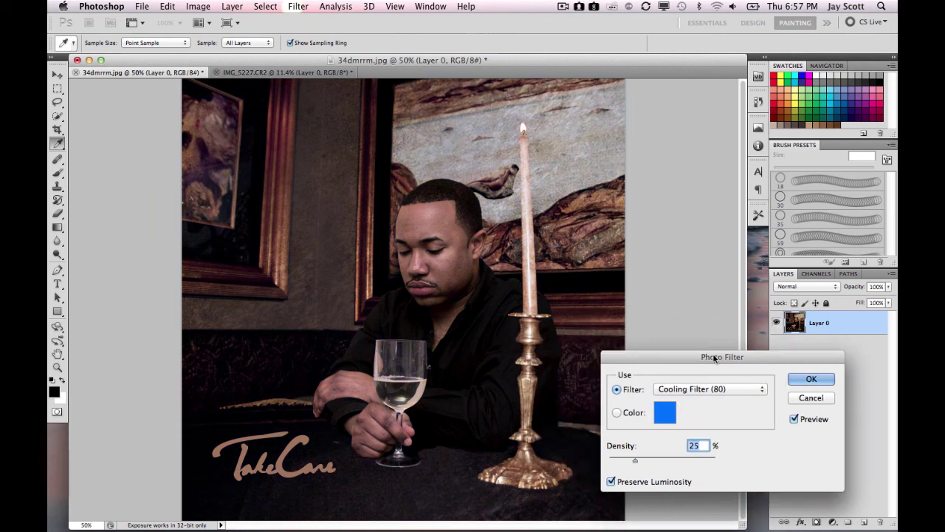
Preview Cooling Filter (LBB) and the Red filter on the image, and set the filter density to 24%.
click(735, 395)
click(718, 400)
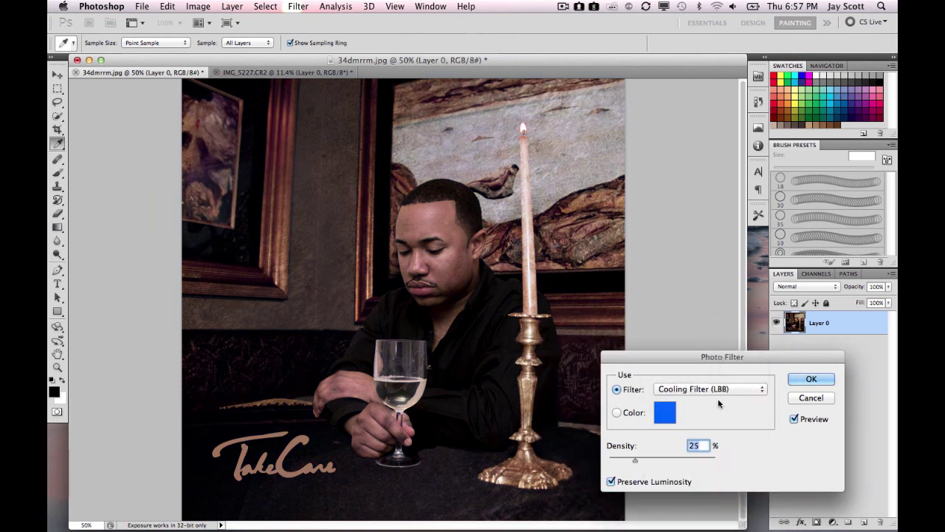
key(Down)
click(722, 388)
click(705, 410)
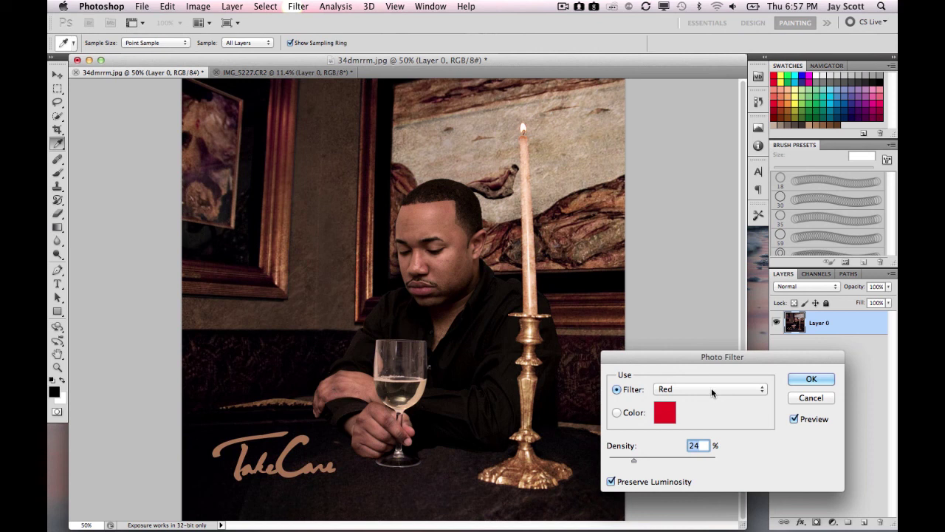
mouse_move(634, 460)
mouse_down()
mouse_move(692, 454)
mouse_move(633, 458)
mouse_up()
click(702, 445)
key(Up)
Compare the warm tints on the composite by choosing Warming Filter (LBA), Warming Filter (81) and Warming Filter (85) in turn.
click(696, 390)
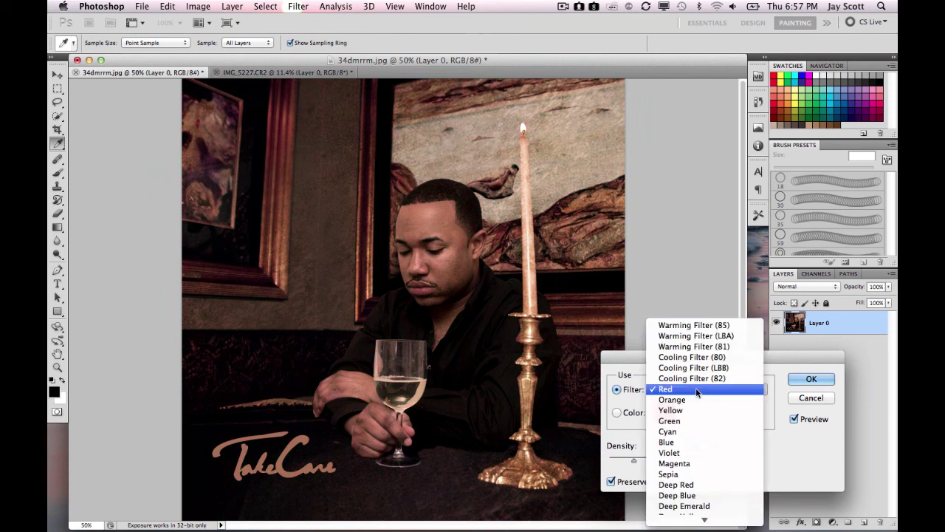
click(691, 337)
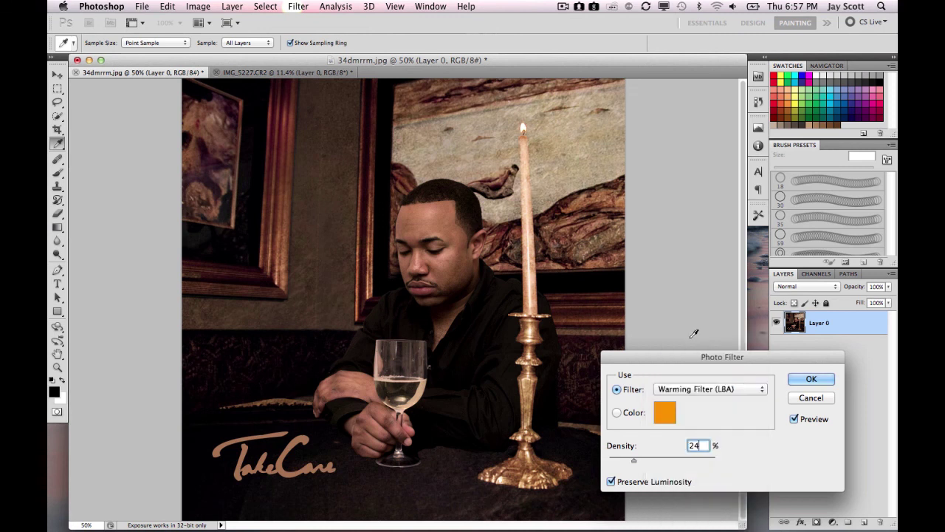
click(701, 390)
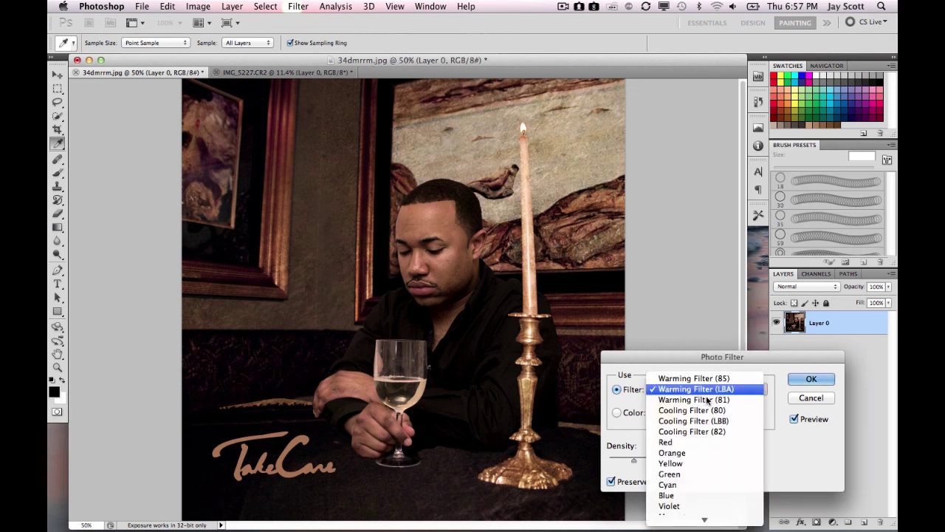
click(707, 399)
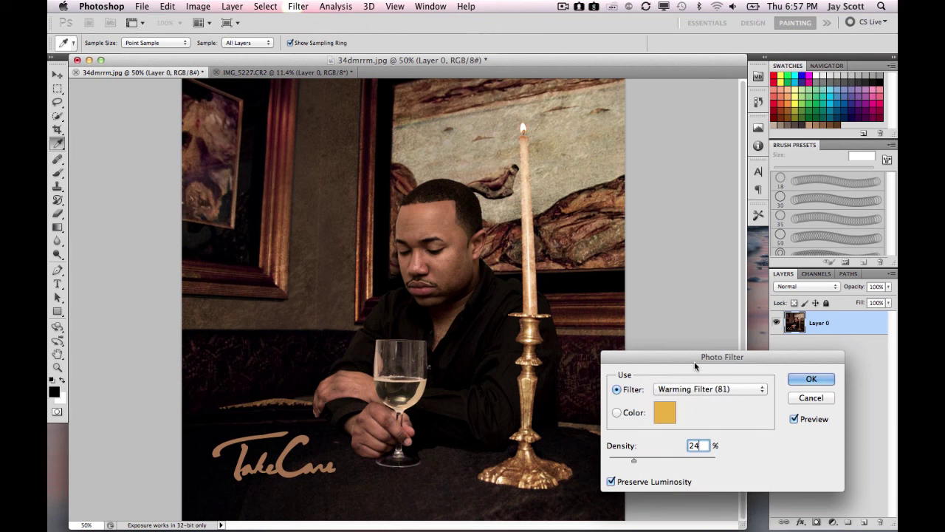
drag(691, 362, 701, 362)
click(711, 389)
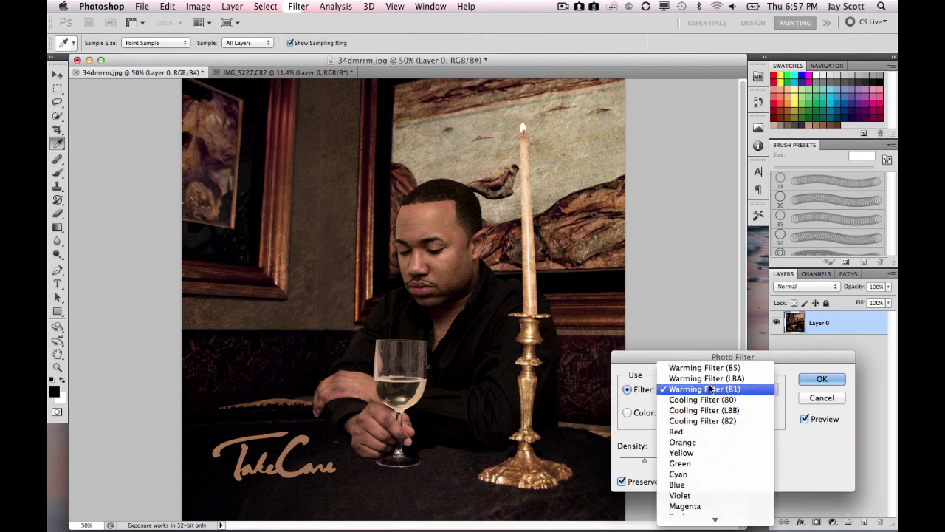
click(708, 368)
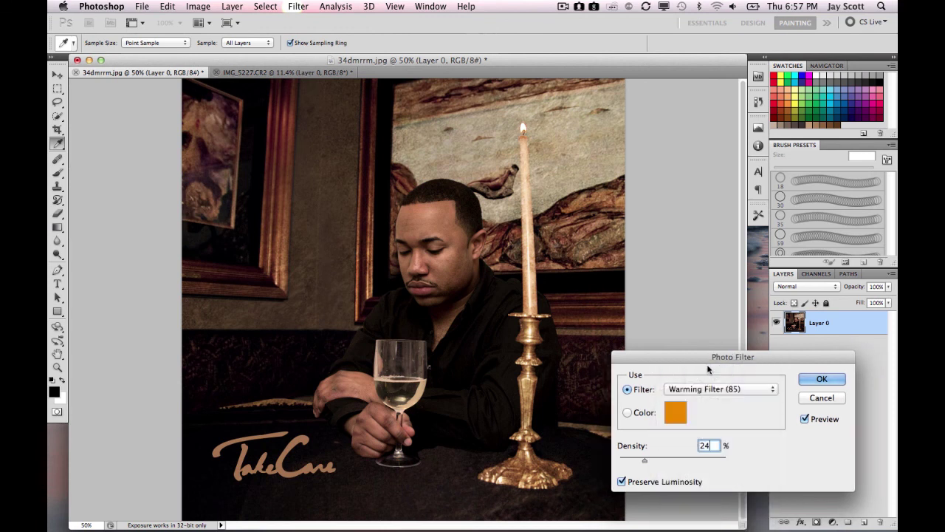
Compare the cool tints on the composite by choosing Cooling Filter (80), Cooling Filter (LBB) and Cooling Filter (82) in turn.
click(718, 387)
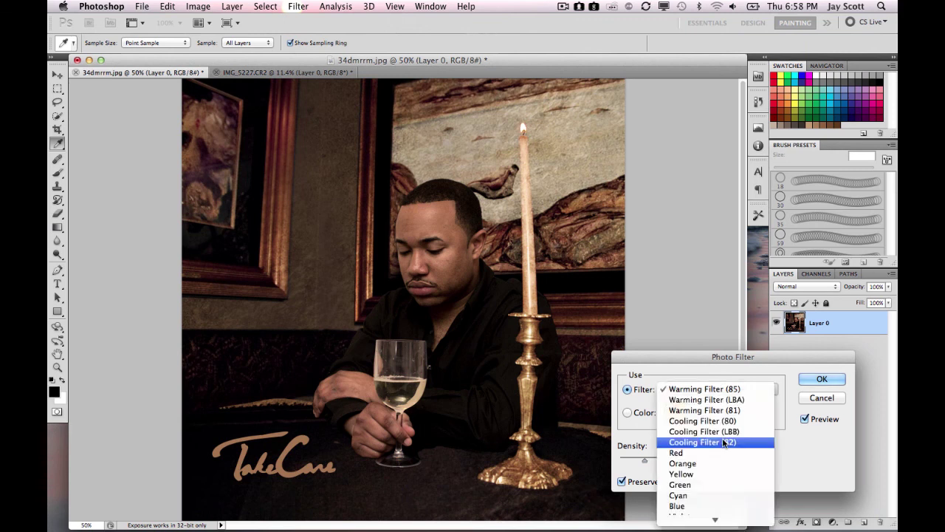
click(718, 421)
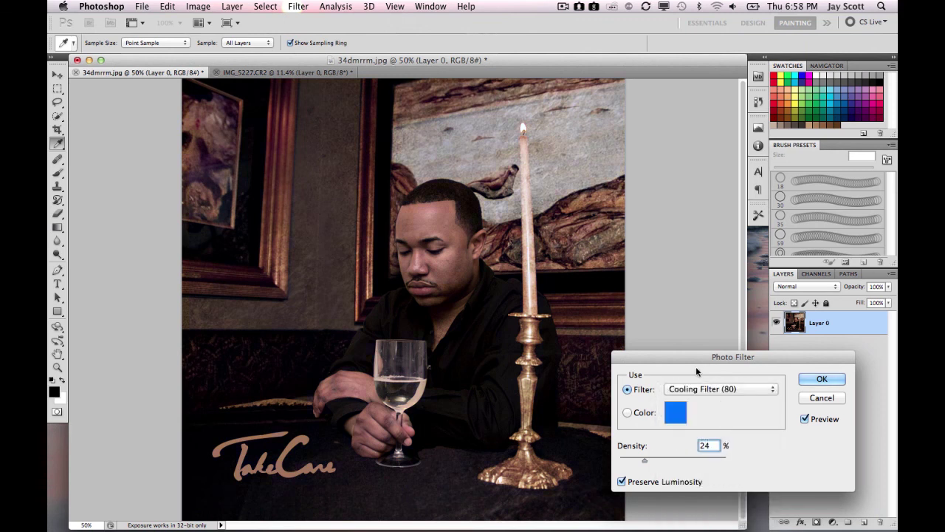
drag(695, 359, 721, 361)
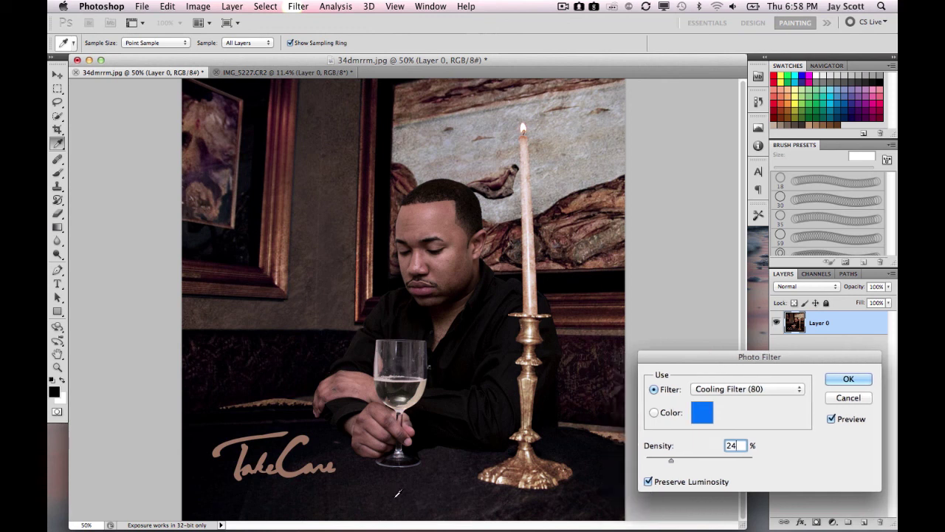
click(747, 389)
click(752, 399)
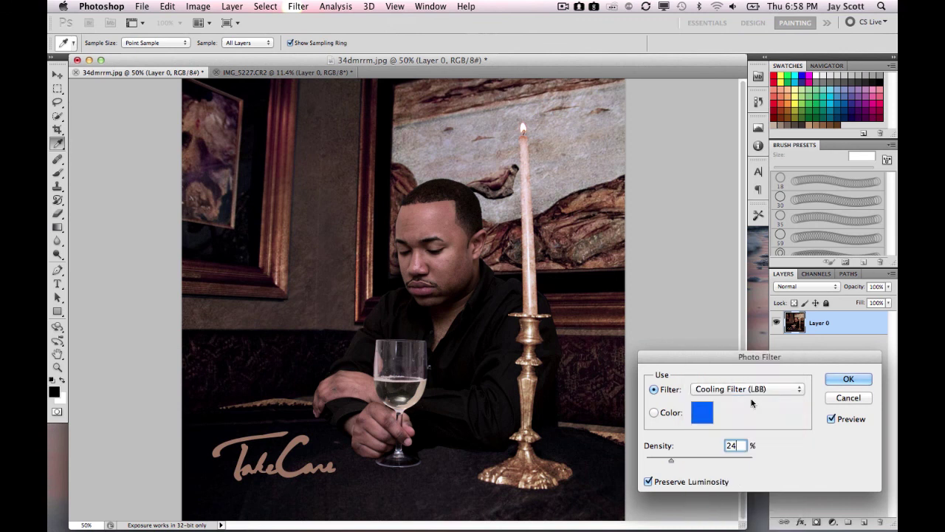
click(748, 389)
click(746, 401)
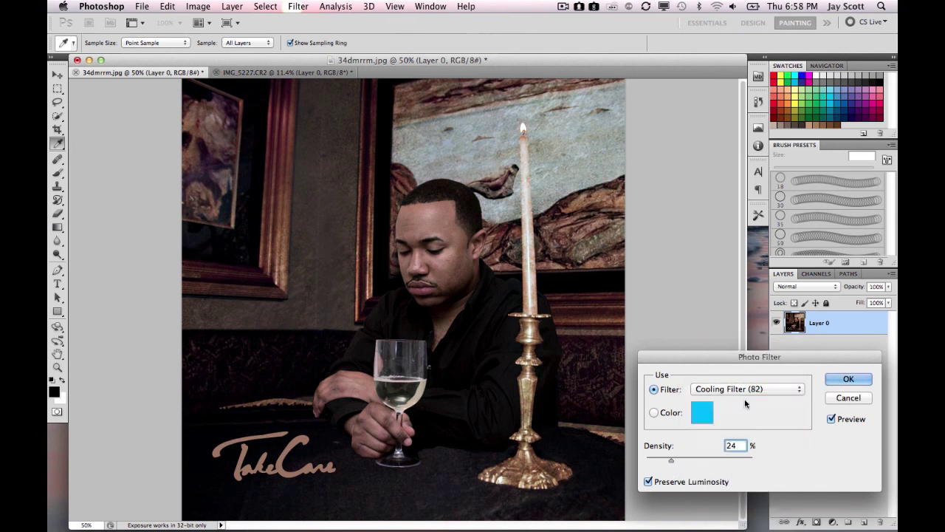
Preview Warming Filter (85), Warming Filter (LBA) and Warming Filter (81) on the composite once more.
click(738, 390)
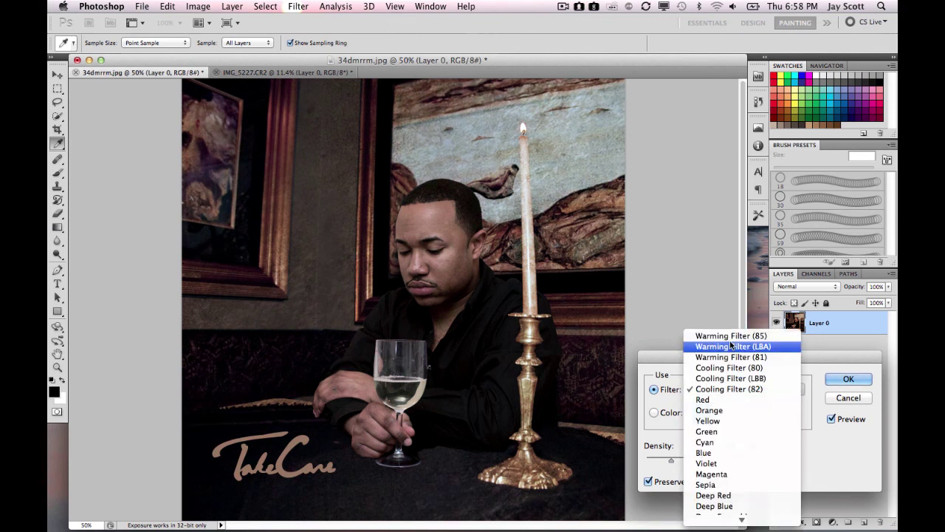
click(733, 336)
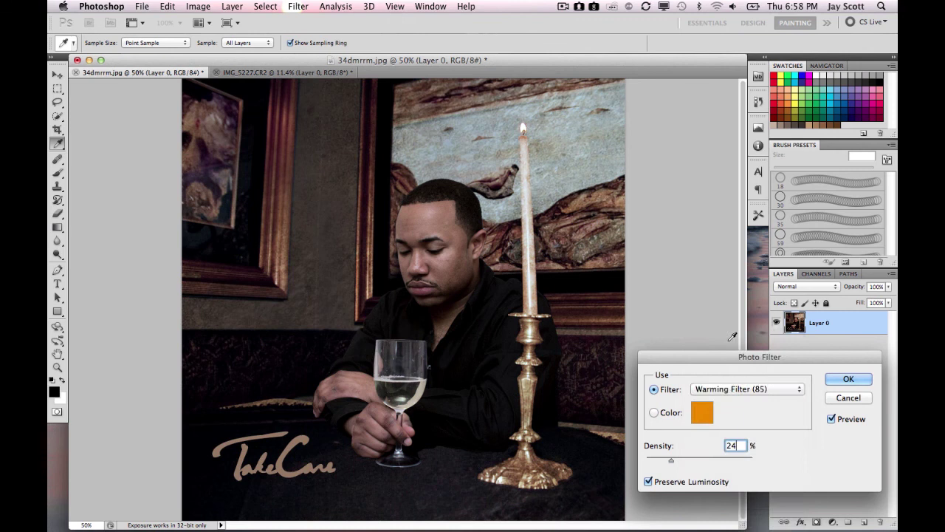
click(745, 387)
click(745, 399)
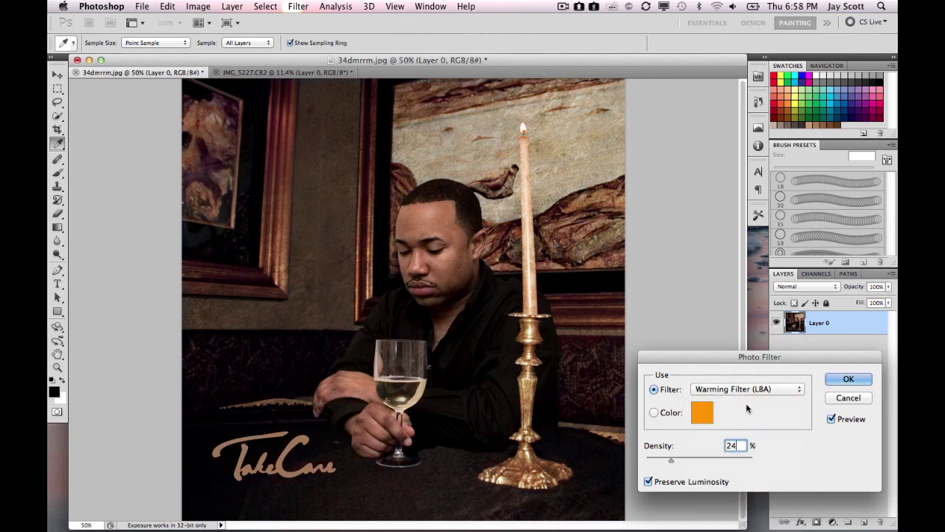
click(751, 391)
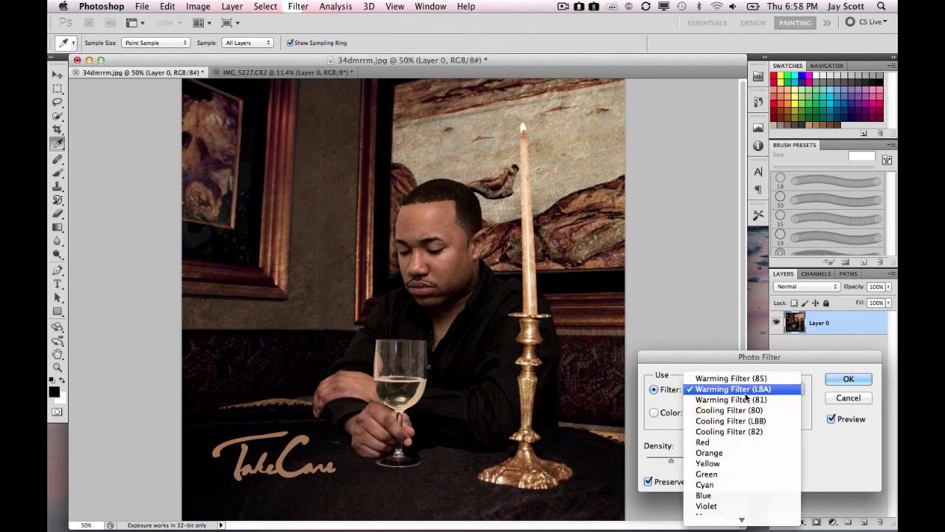
click(745, 399)
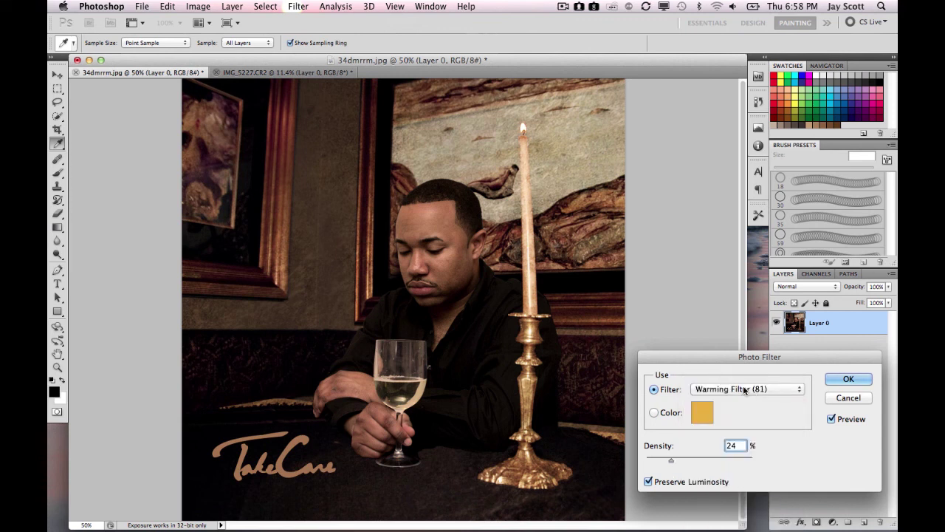
Choose Warming Filter (85) as the tint for the composite and apply the photo filter.
click(745, 390)
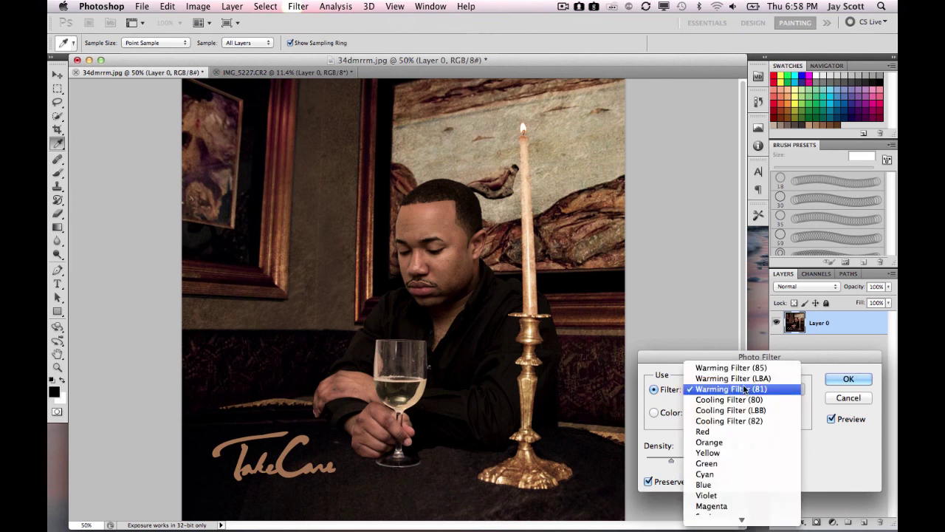
click(737, 368)
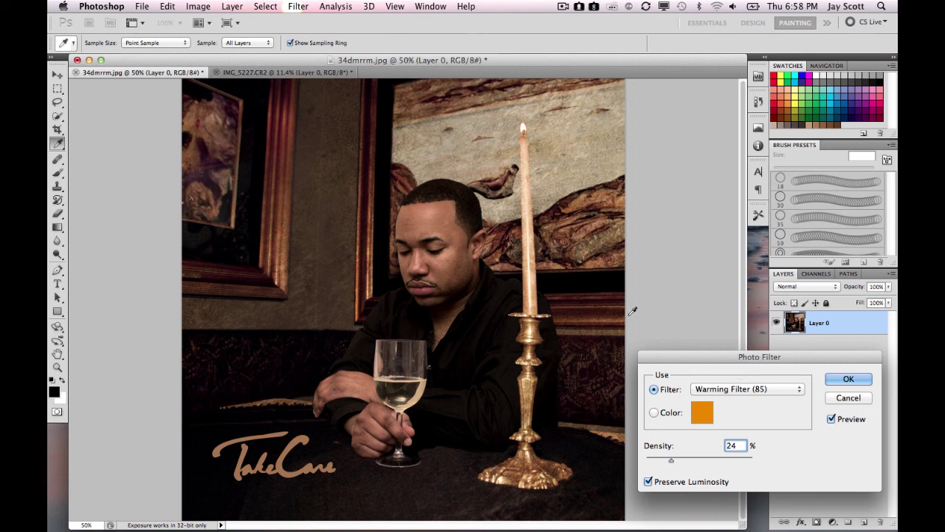
click(847, 380)
Fit the whole cover in the window and start retouching the man's dark shirt with the Clone Stamp tool.
key(s)
key(ctrl+0)
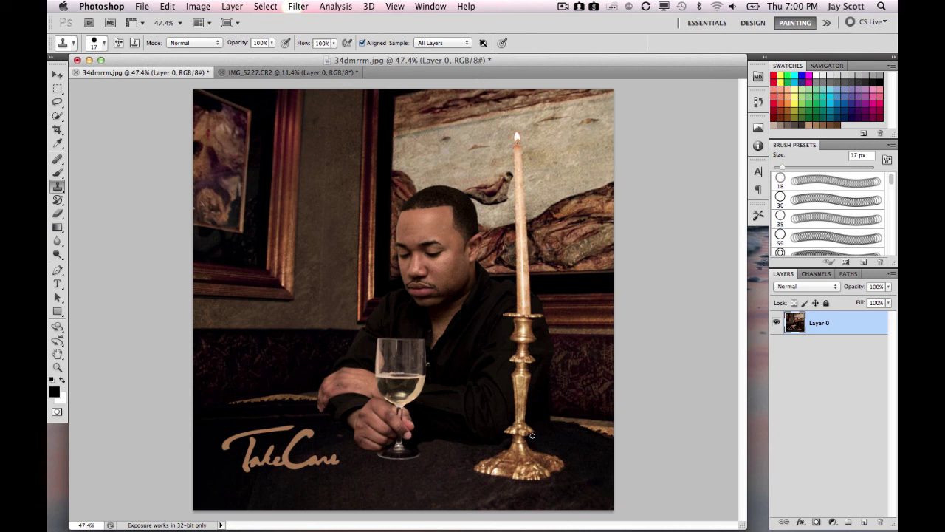
click(495, 358)
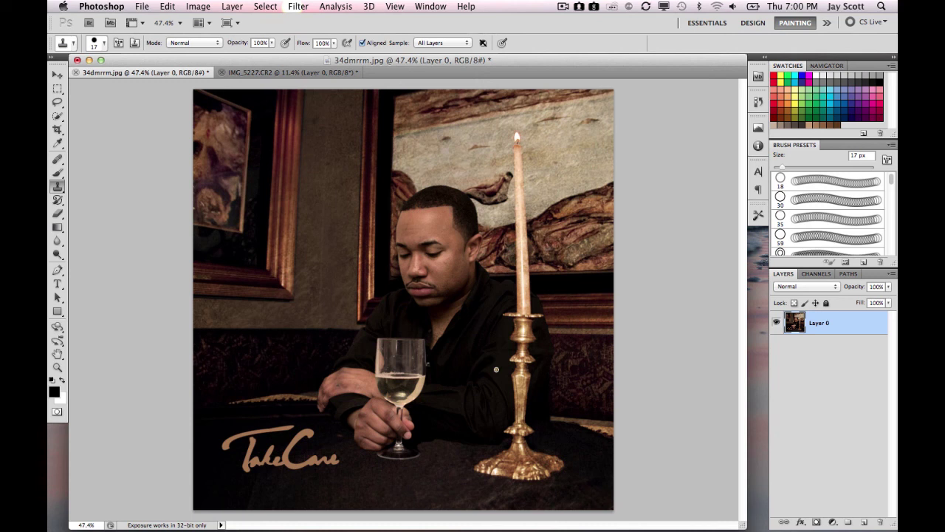